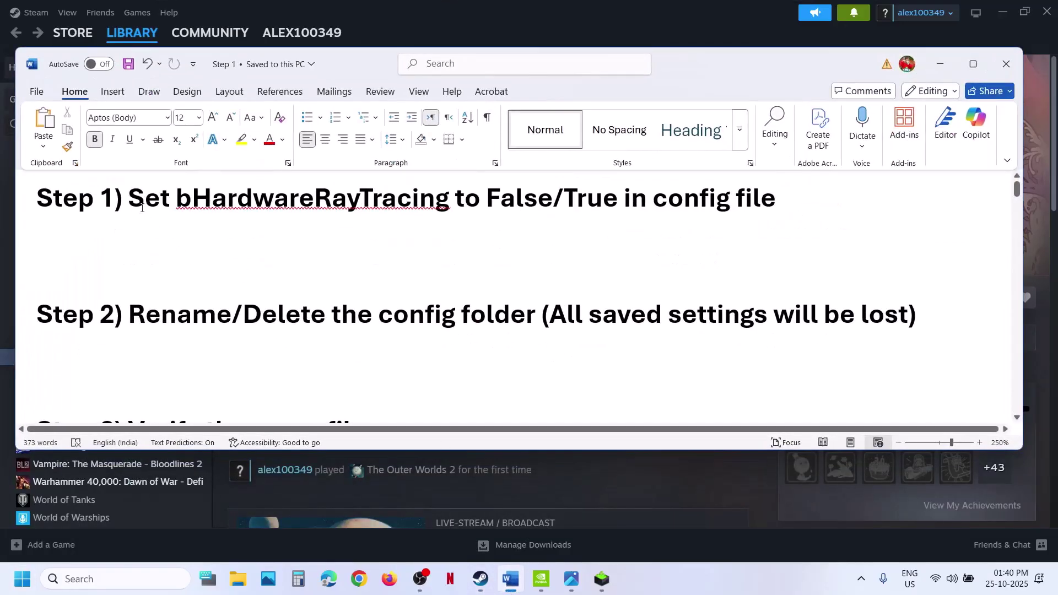
- Highlight the Step 1 bHardwareRayTracing False/True note in Word, then bring Steam's library forward
{"action": "left_click_drag", "start_coordinate": [165, 201], "coordinate": [329, 195]}
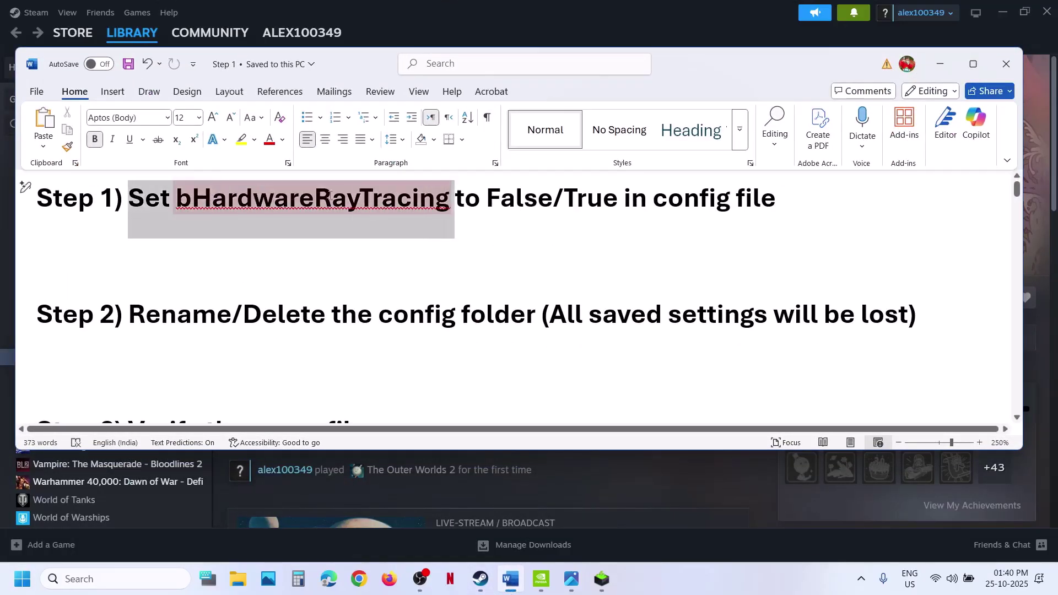
{"action": "left_click_drag", "start_coordinate": [462, 195], "coordinate": [651, 199]}
{"action": "left_click", "coordinate": [580, 32]}
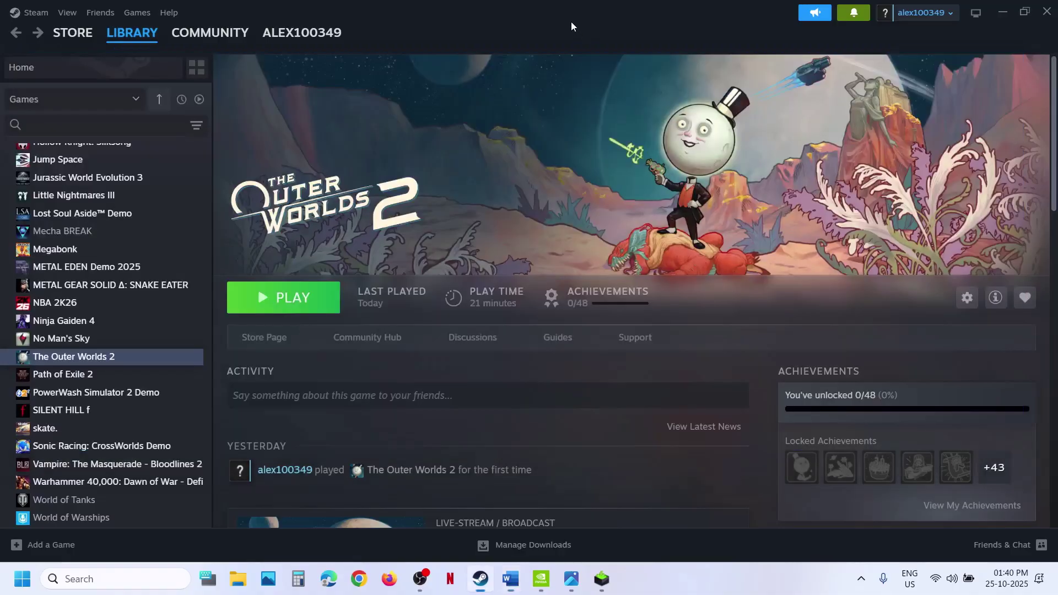
- Open File Explorer and browse to C:\Users, into your profile folder, selecting AppData
{"action": "left_click", "coordinate": [236, 576]}
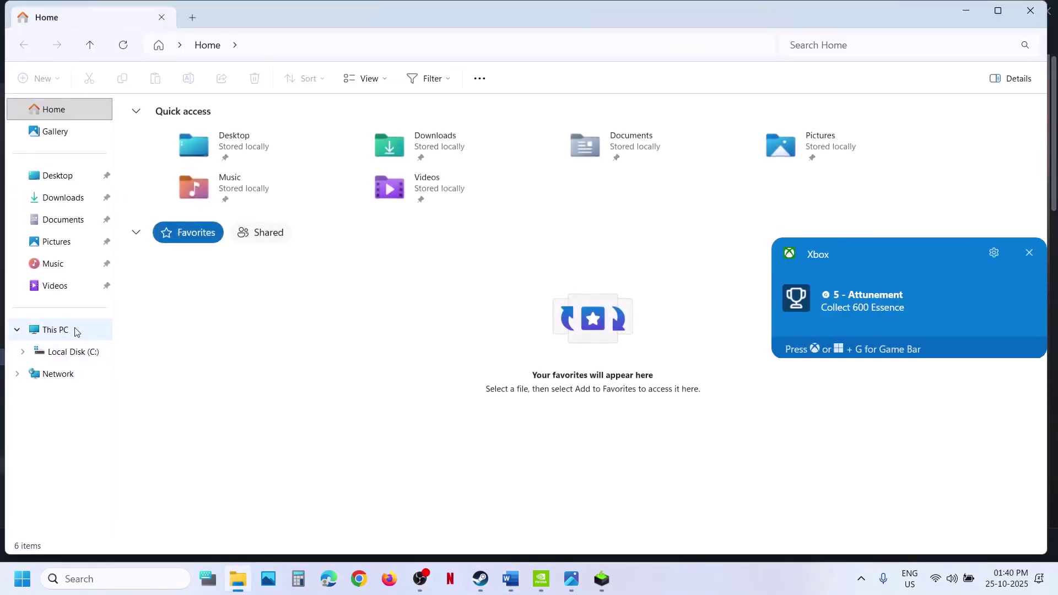
{"action": "left_click", "coordinate": [75, 329]}
{"action": "double_click", "coordinate": [211, 127]}
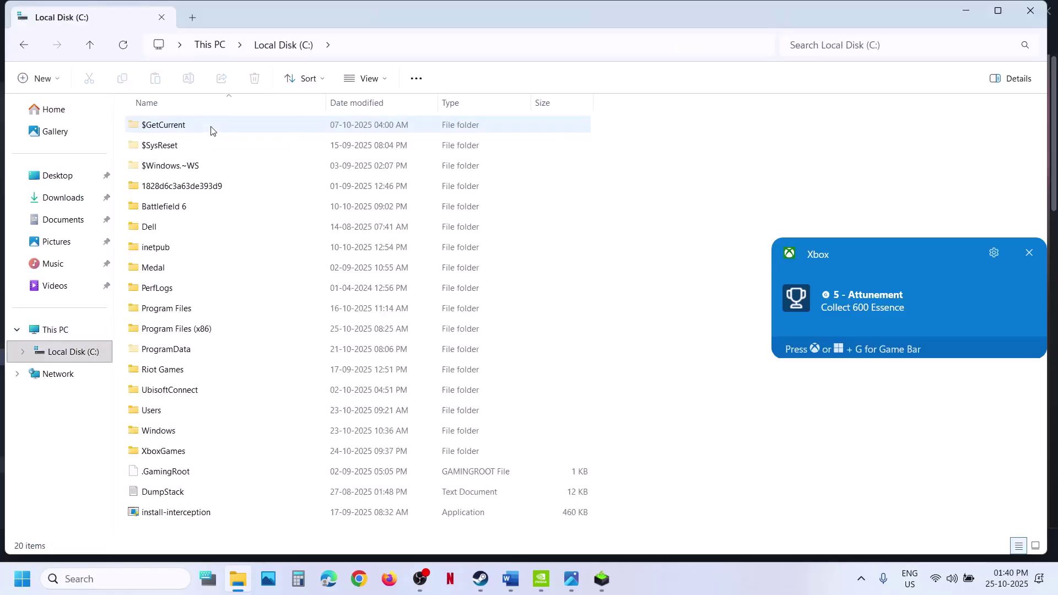
{"action": "double_click", "coordinate": [173, 415]}
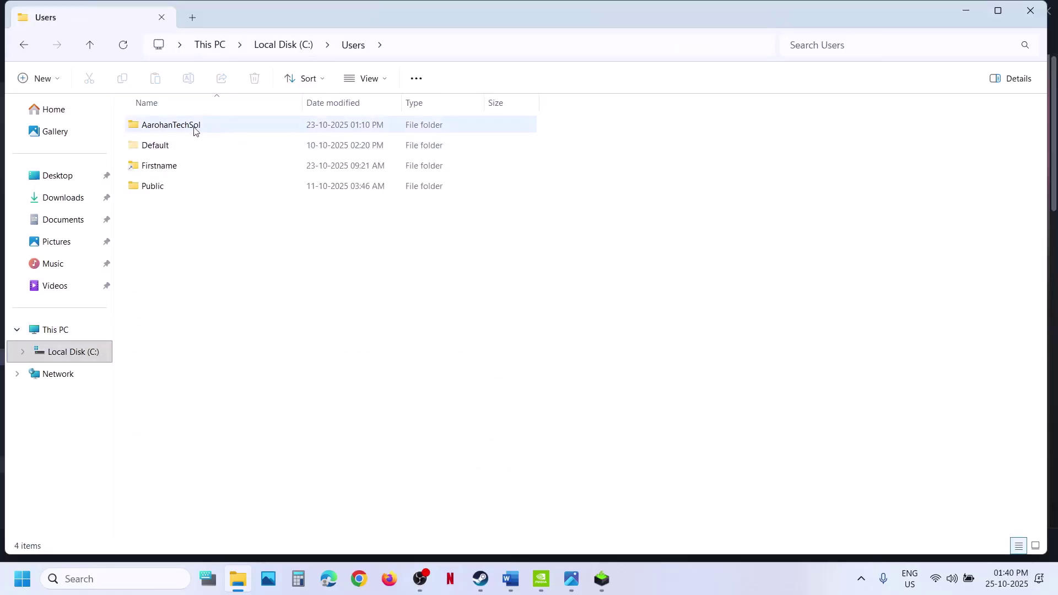
{"action": "double_click", "coordinate": [194, 131]}
{"action": "left_click", "coordinate": [179, 190]}
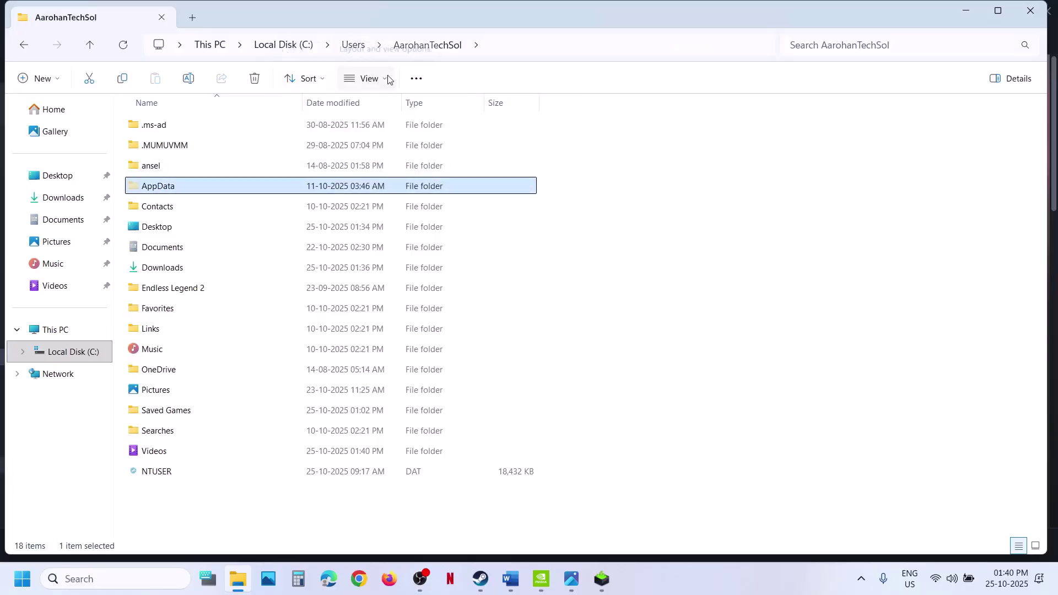
- Turn on hidden items, then open AppData\Local\Arkansas
{"action": "left_click", "coordinate": [367, 78]}
{"action": "mouse_move", "coordinate": [386, 336]}
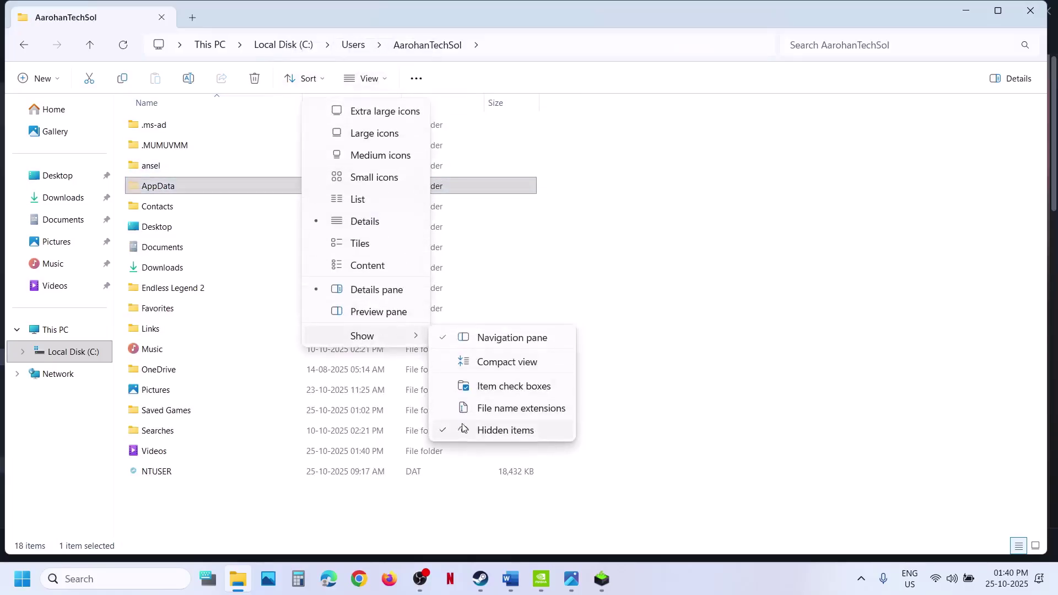
{"action": "left_click", "coordinate": [191, 189]}
{"action": "double_click", "coordinate": [191, 189]}
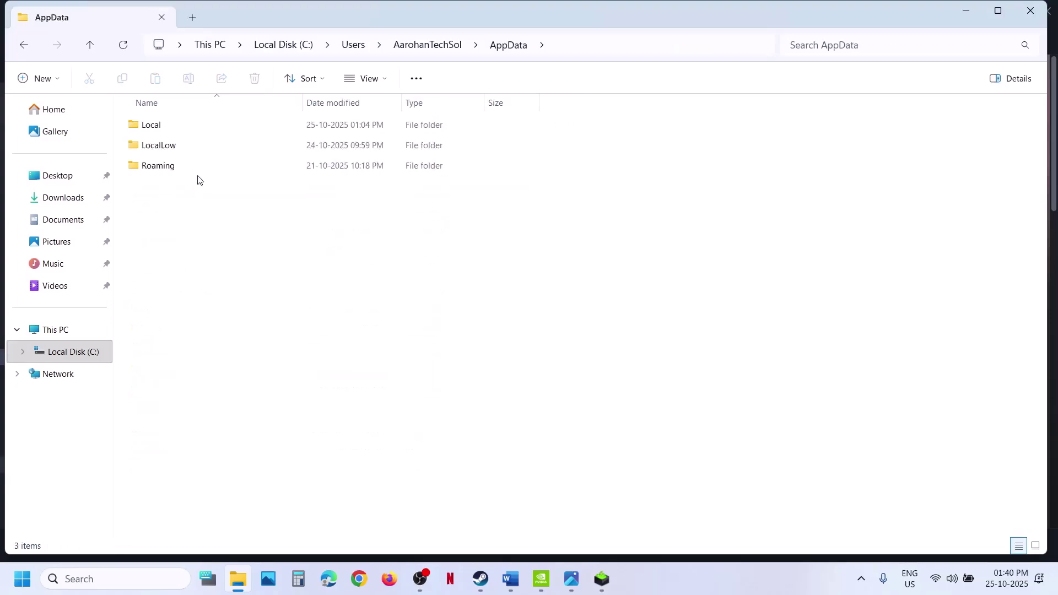
{"action": "double_click", "coordinate": [180, 133]}
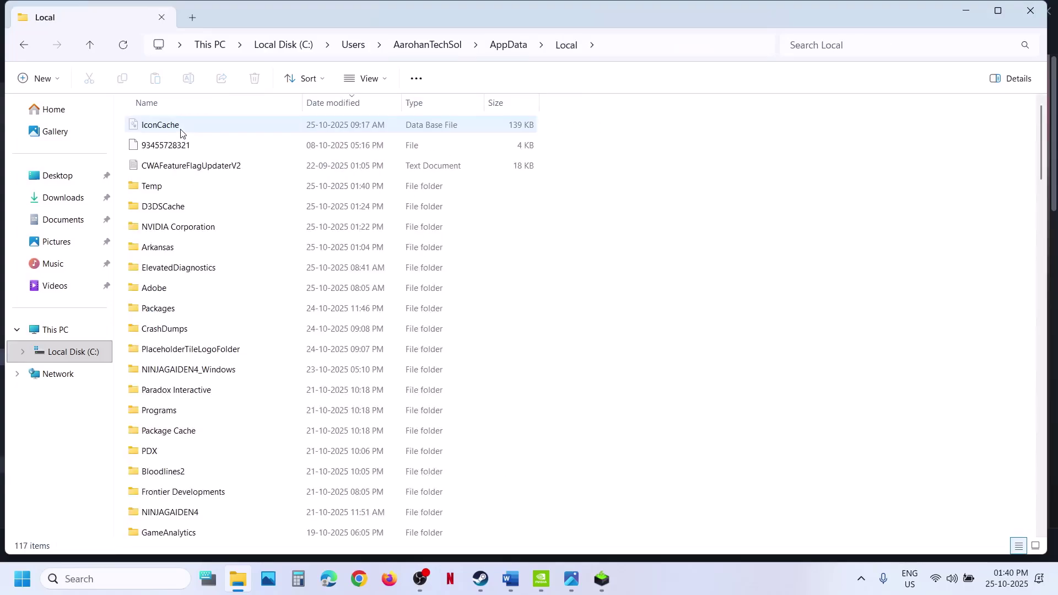
{"action": "left_click", "coordinate": [164, 251]}
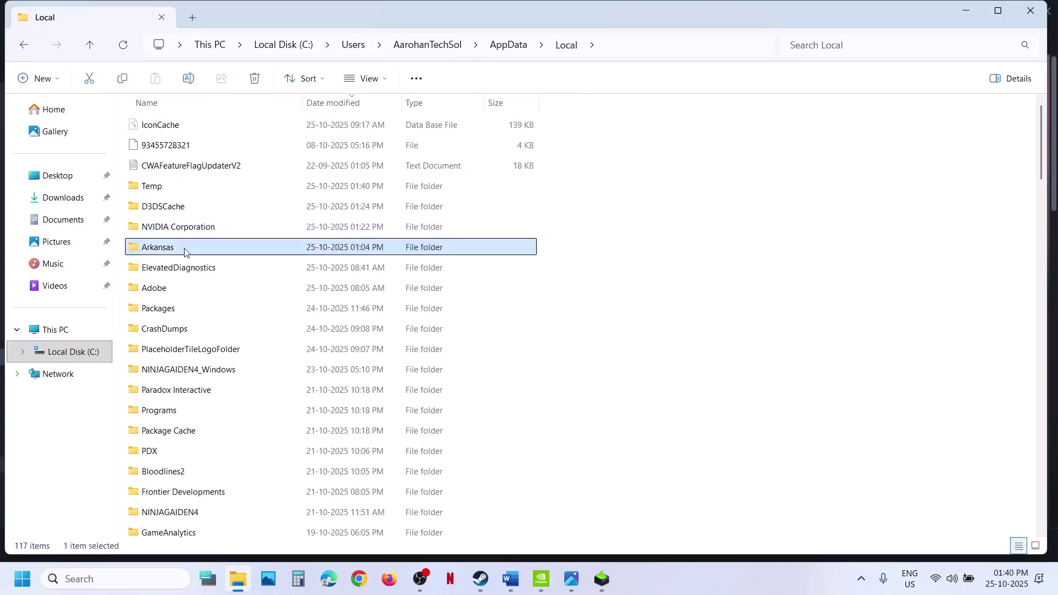
{"action": "double_click", "coordinate": [184, 252]}
- Go into Saved\Config\Windows and open GameUserSettings.ini in Notepad
{"action": "double_click", "coordinate": [182, 131]}
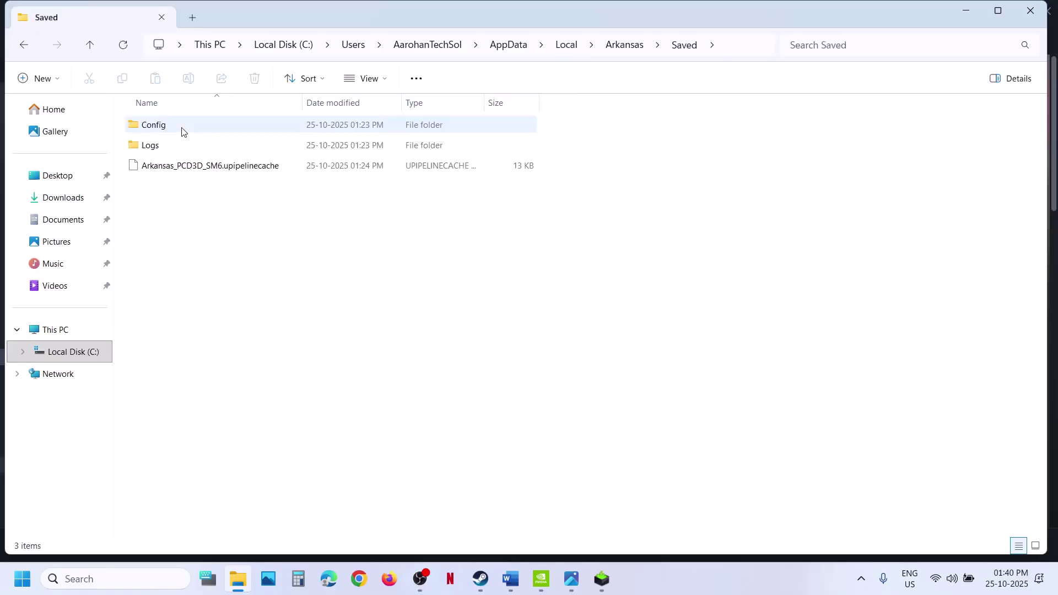
{"action": "double_click", "coordinate": [177, 134]}
{"action": "left_click", "coordinate": [173, 147]}
{"action": "double_click", "coordinate": [172, 147]}
{"action": "left_click", "coordinate": [193, 129]}
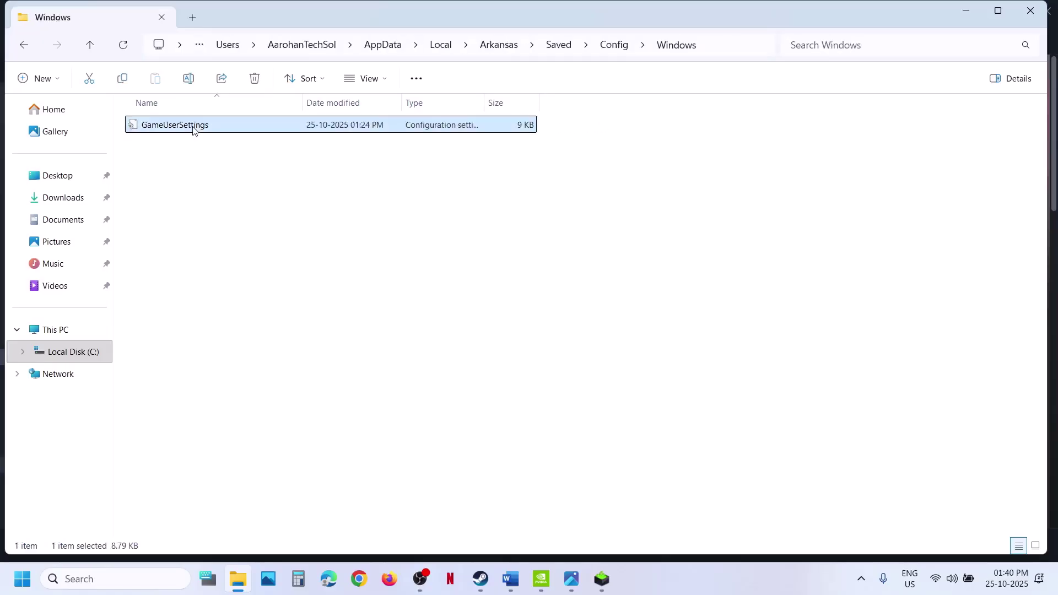
{"action": "double_click", "coordinate": [193, 129]}
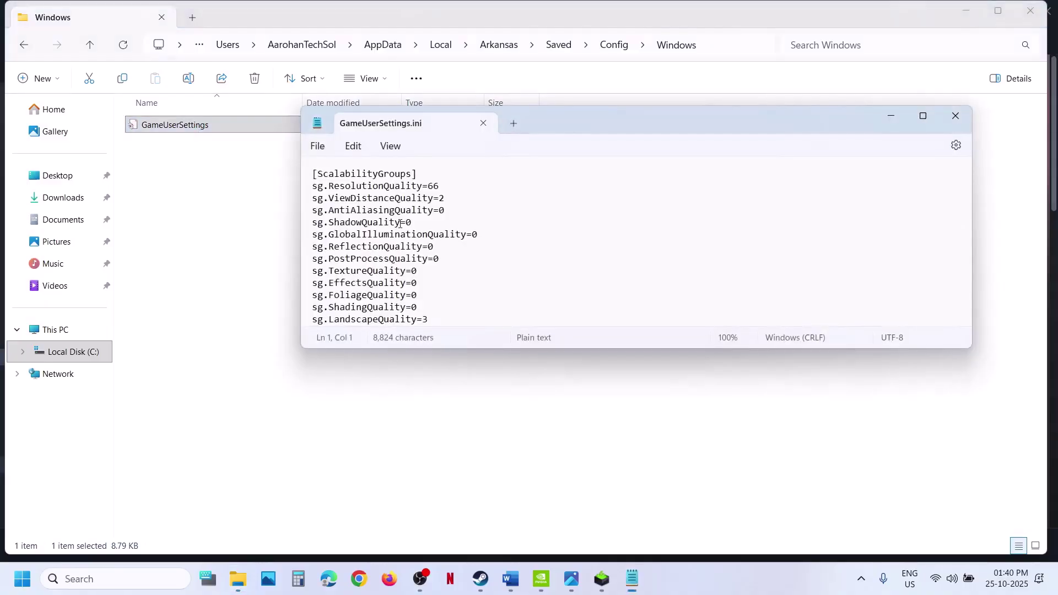
- Find the bHardwareRayTracing line, change its value from True to False, and save
{"action": "key", "text": "ctrl+f"}
{"action": "key", "text": "Return"}
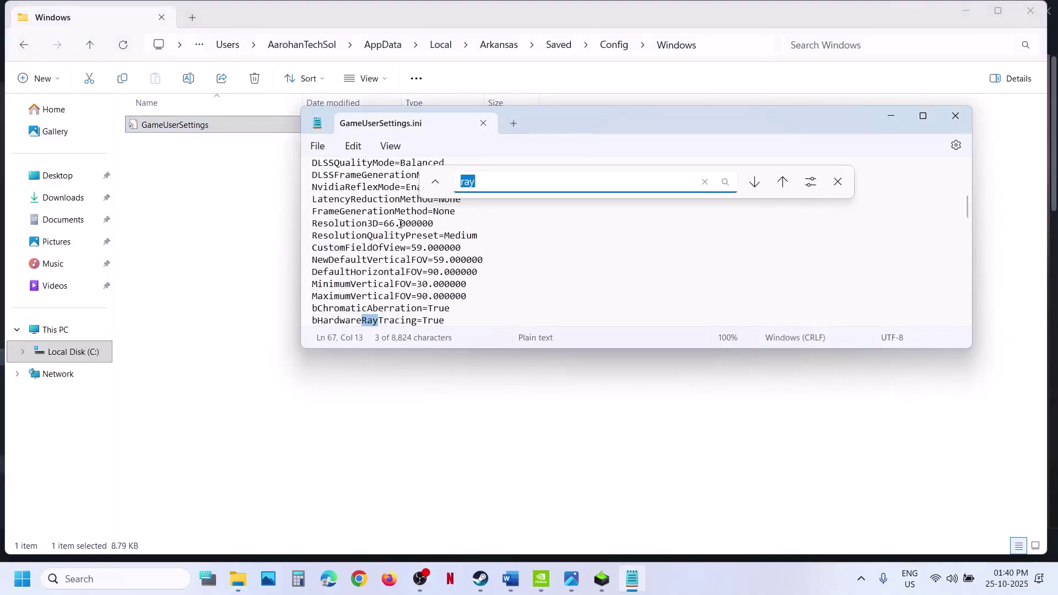
{"action": "left_click", "coordinate": [331, 321]}
{"action": "scroll", "coordinate": [346, 307], "scroll_direction": "down", "scroll_amount": 1}
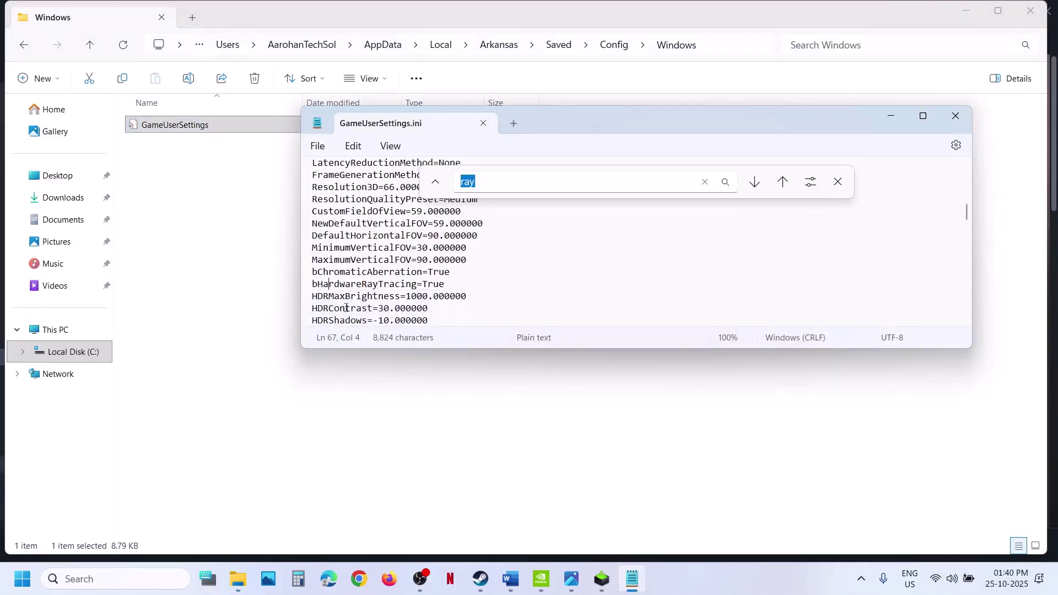
{"action": "left_click", "coordinate": [448, 285]}
{"action": "key", "text": "BackSpace"}
{"action": "key", "text": "BackSpace"}
{"action": "type", "text": "Fals"}
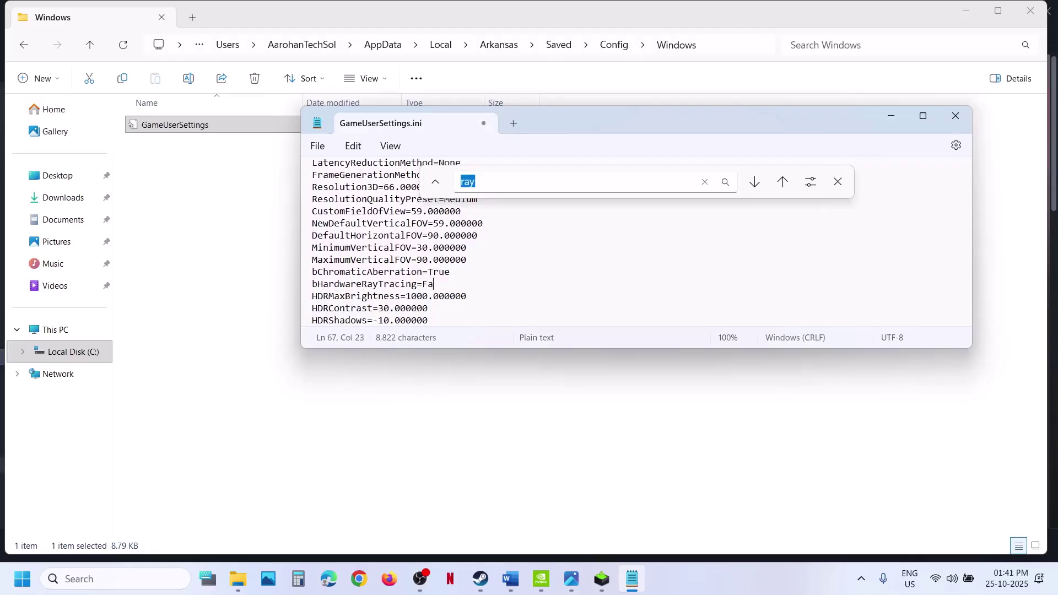
{"action": "left_click", "coordinate": [317, 146]}
{"action": "left_click", "coordinate": [341, 286]}
- Set bHardwareRayTracing back to True, save the file and close Notepad
{"action": "left_click", "coordinate": [482, 583]}
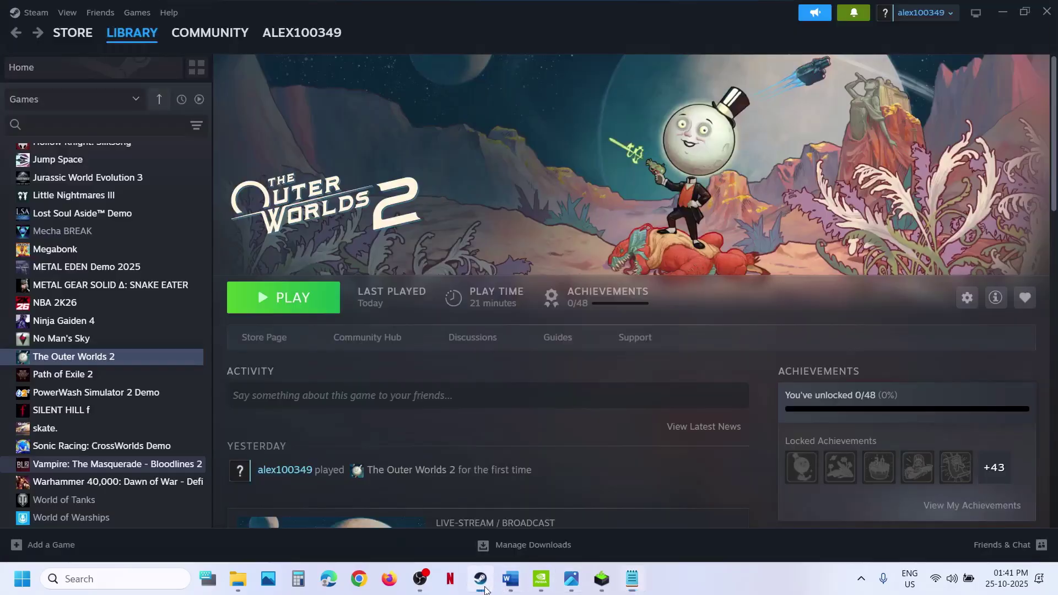
{"action": "left_click", "coordinate": [485, 588]}
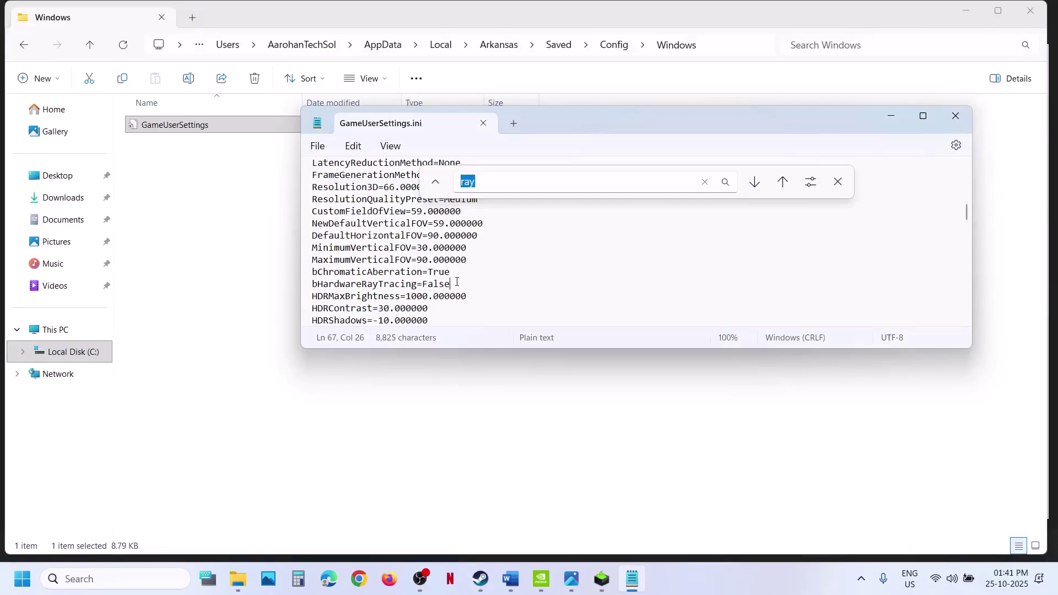
{"action": "key", "text": "BackSpace"}
{"action": "key", "text": "BackSpace"}
{"action": "type", "text": "Tr"}
{"action": "left_click", "coordinate": [318, 146]}
{"action": "left_click", "coordinate": [332, 281]}
{"action": "left_click", "coordinate": [950, 119]}
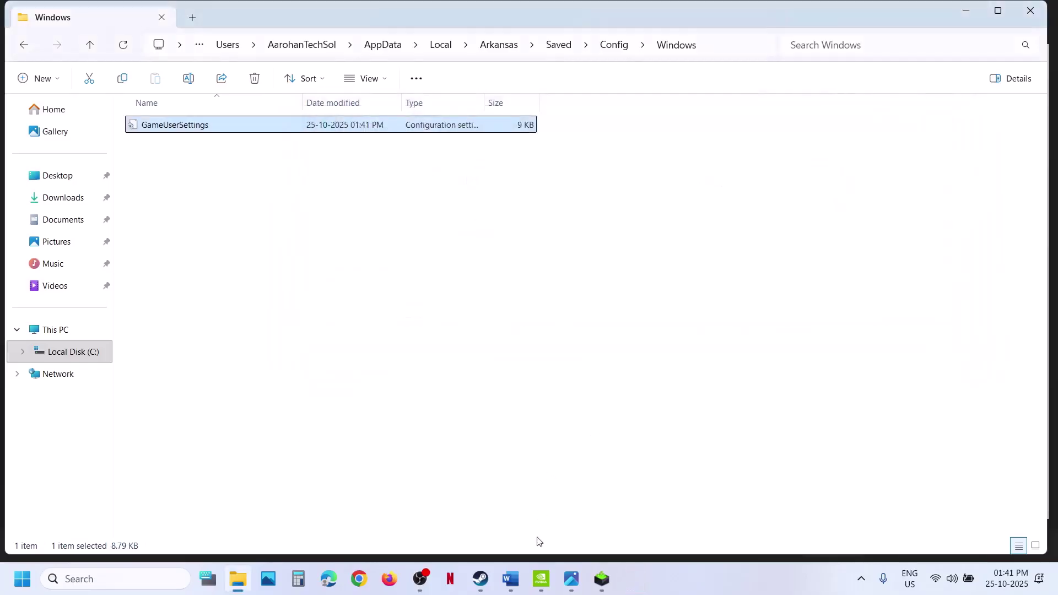
- In Word, highlight 'to False' in Step 1 and Step 2's rename/delete config folder line
{"action": "left_click", "coordinate": [510, 578]}
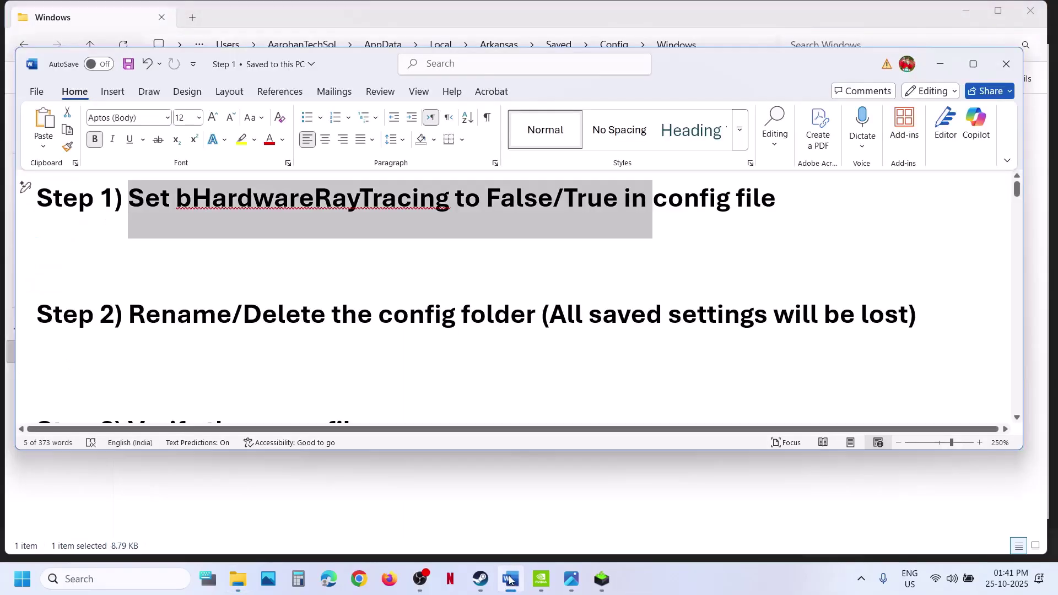
{"action": "left_click", "coordinate": [365, 195]}
{"action": "left_click_drag", "start_coordinate": [456, 195], "coordinate": [539, 193]}
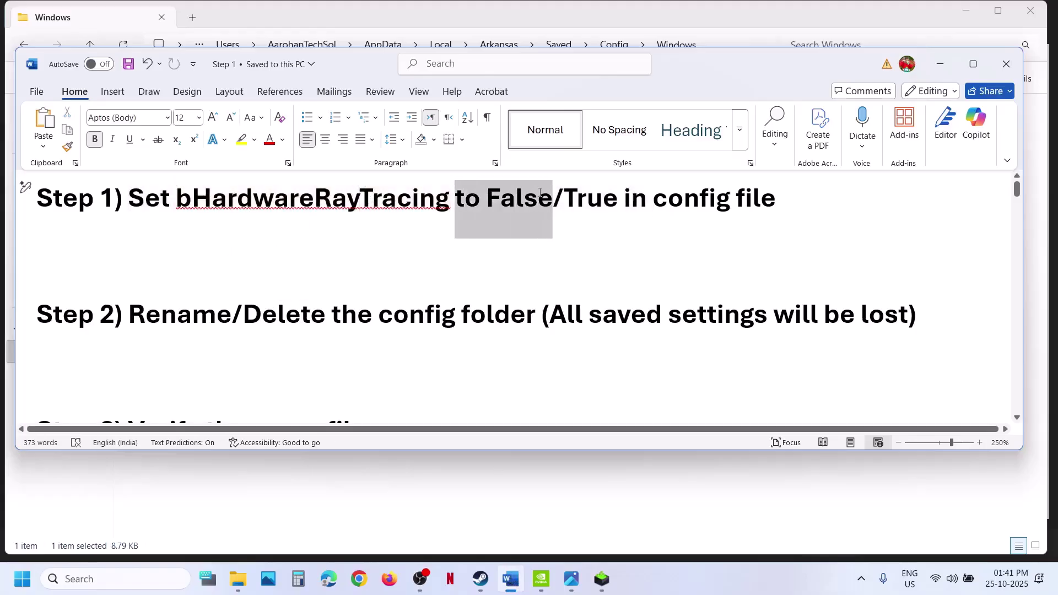
{"action": "left_click", "coordinate": [539, 194]}
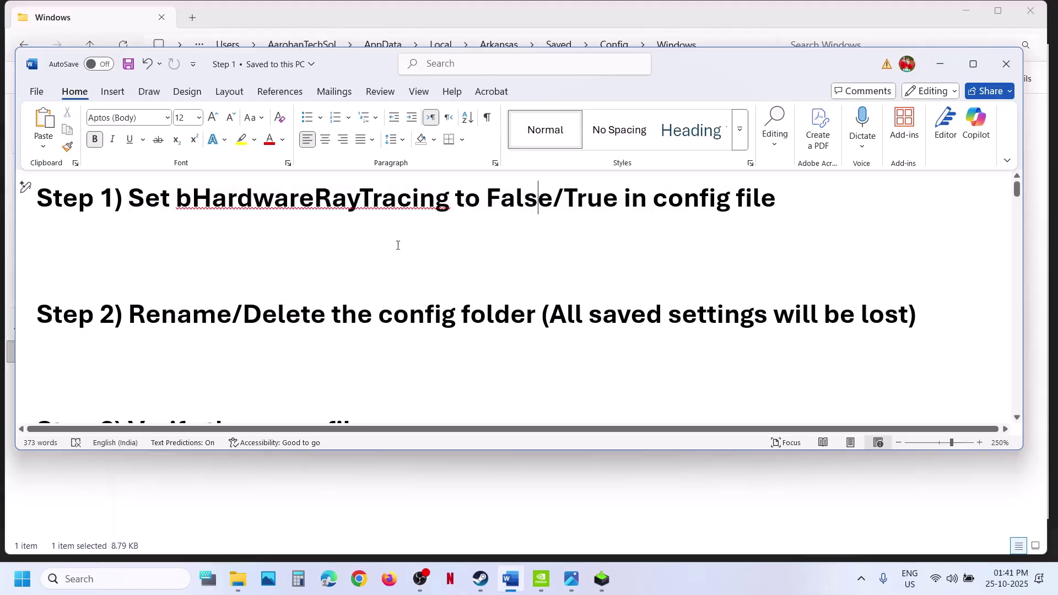
{"action": "scroll", "coordinate": [204, 315], "scroll_direction": "down", "scroll_amount": 1}
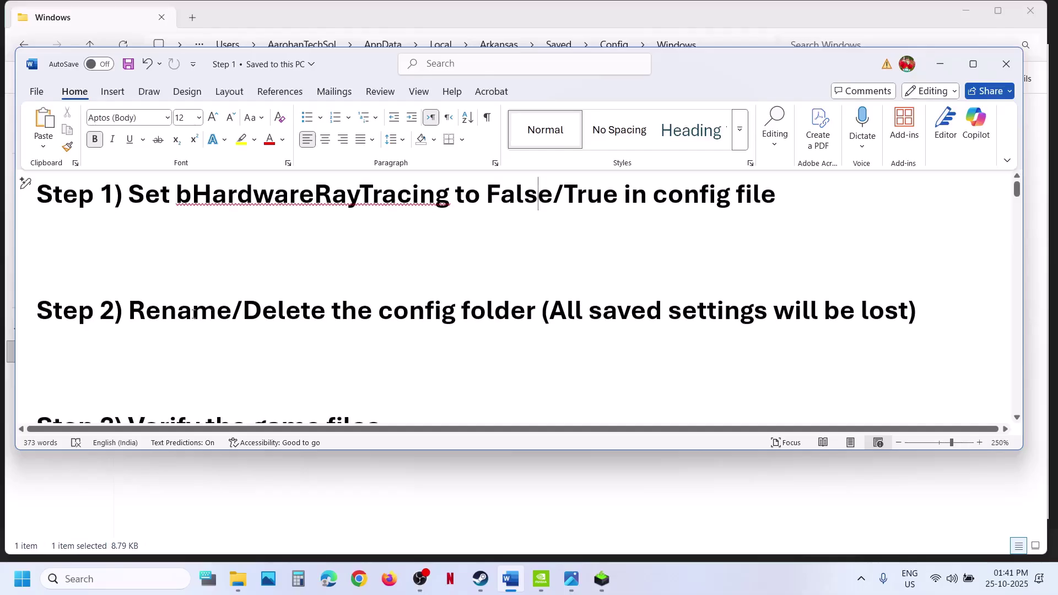
{"action": "left_click_drag", "start_coordinate": [149, 314], "coordinate": [541, 315]}
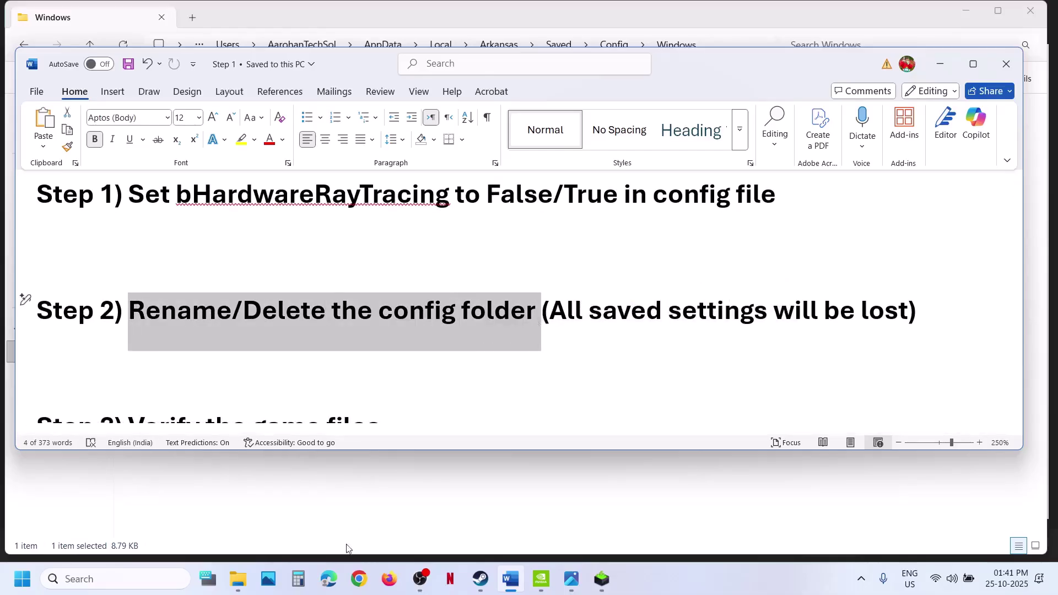
{"action": "left_click", "coordinate": [239, 580]}
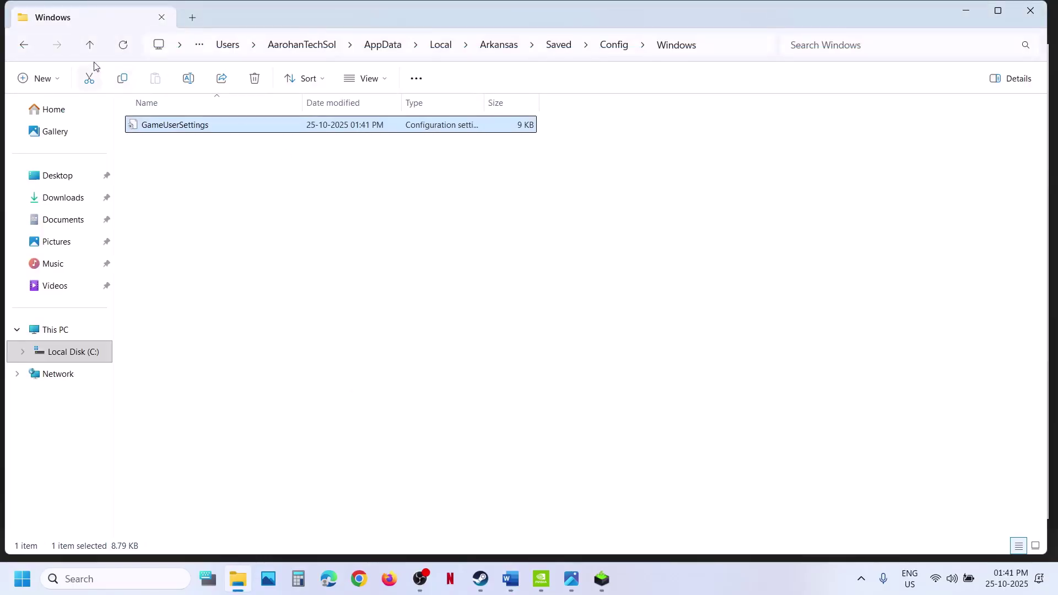
- Go up to the Saved folder and highlight Word's warning that saved settings will be lost
{"action": "left_click", "coordinate": [91, 45]}
{"action": "left_click", "coordinate": [90, 45]}
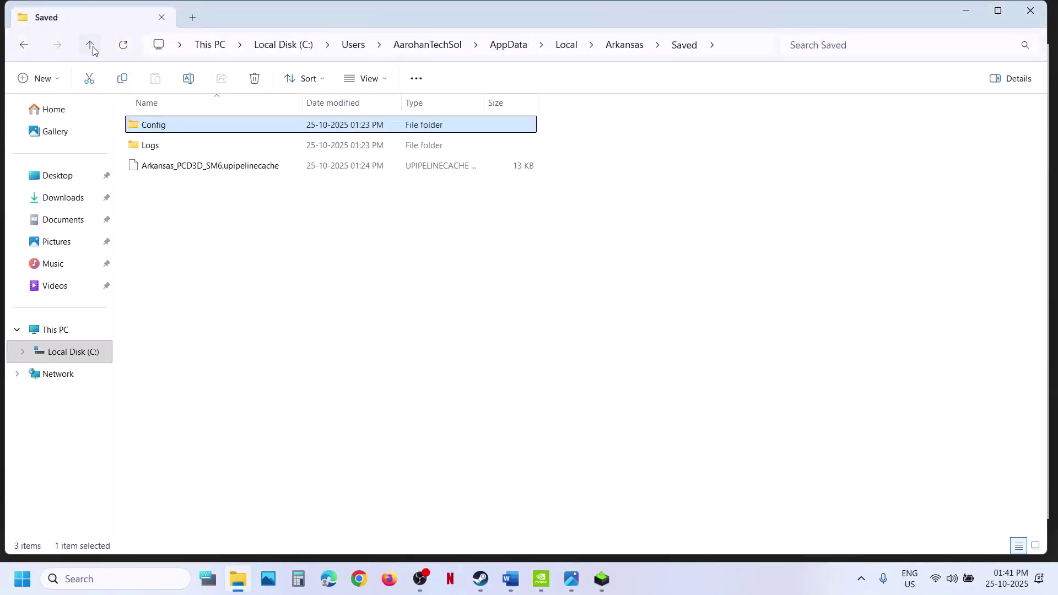
{"action": "left_click", "coordinate": [723, 54]}
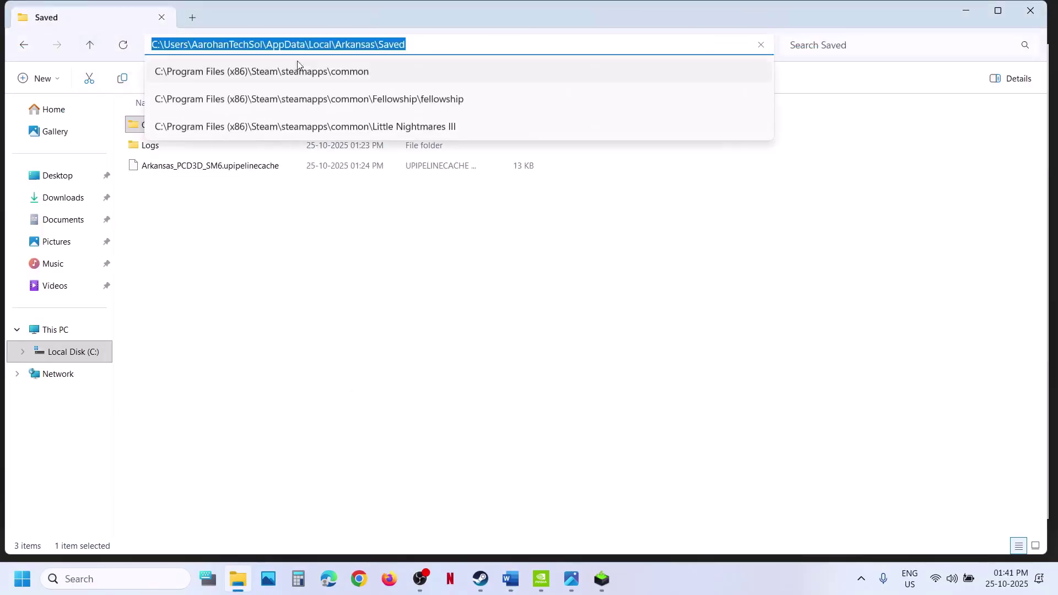
{"action": "left_click", "coordinate": [281, 259]}
{"action": "left_click", "coordinate": [510, 578]}
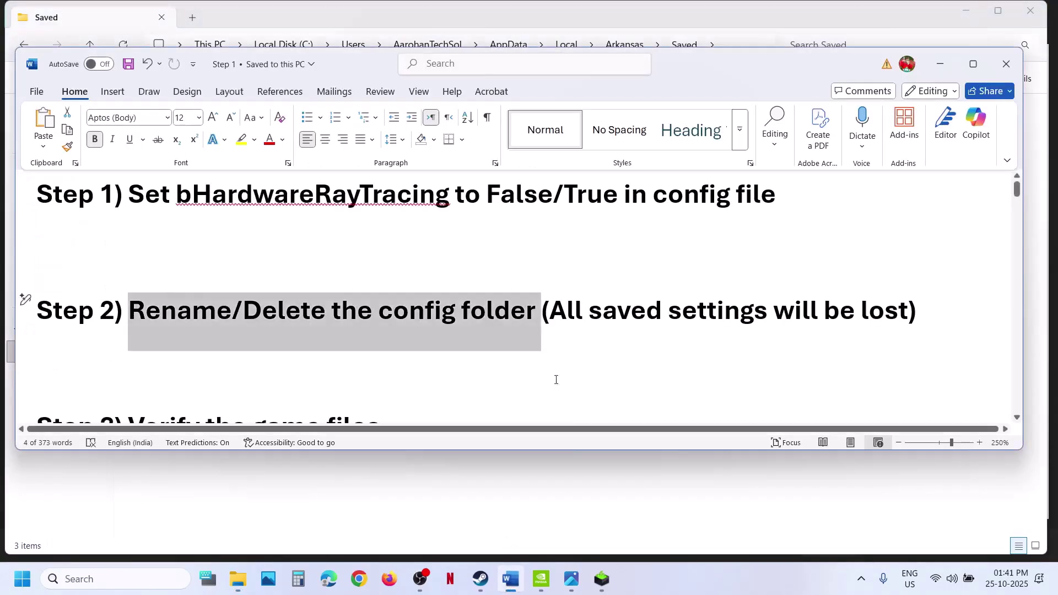
{"action": "left_click_drag", "start_coordinate": [558, 310], "coordinate": [858, 310]}
{"action": "left_click", "coordinate": [493, 514]}
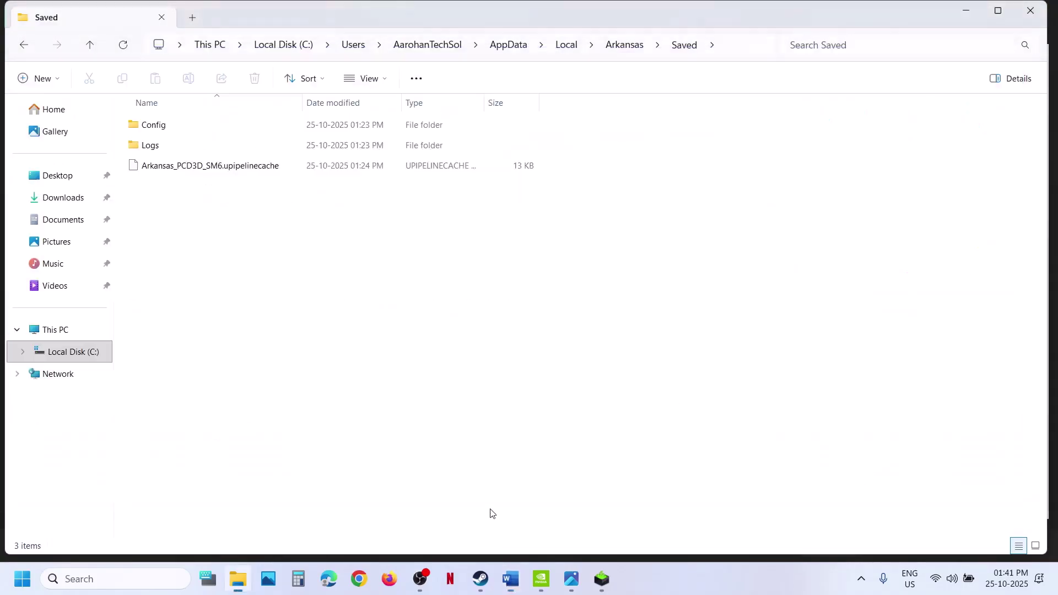
- Rename the Config folder to Config.old
{"action": "left_click", "coordinate": [175, 126]}
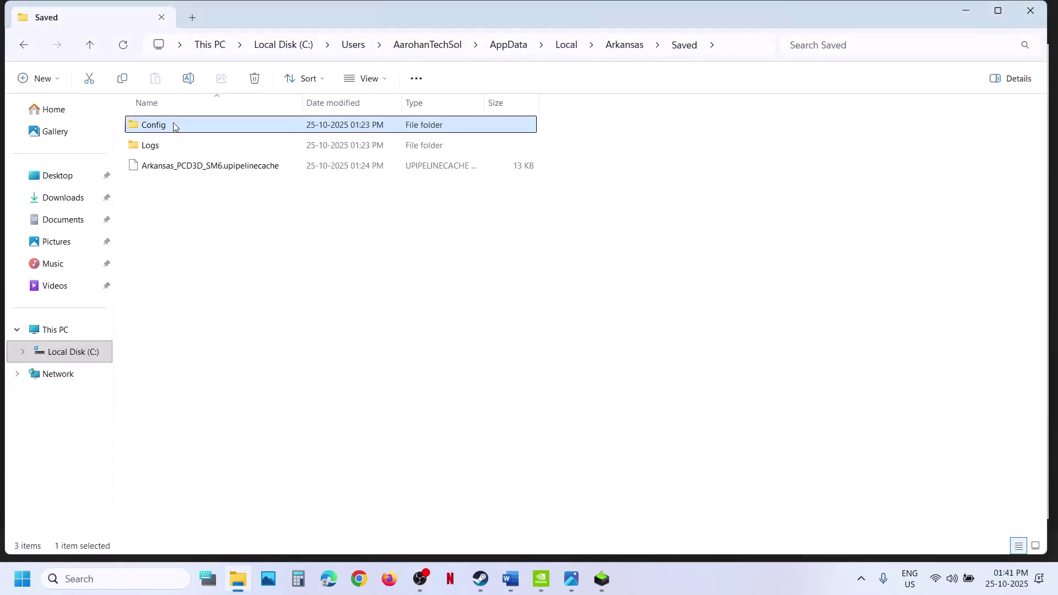
{"action": "right_click", "coordinate": [177, 128]}
{"action": "left_click", "coordinate": [285, 144]}
{"action": "left_click", "coordinate": [179, 125]}
{"action": "type", "text": ".old"}
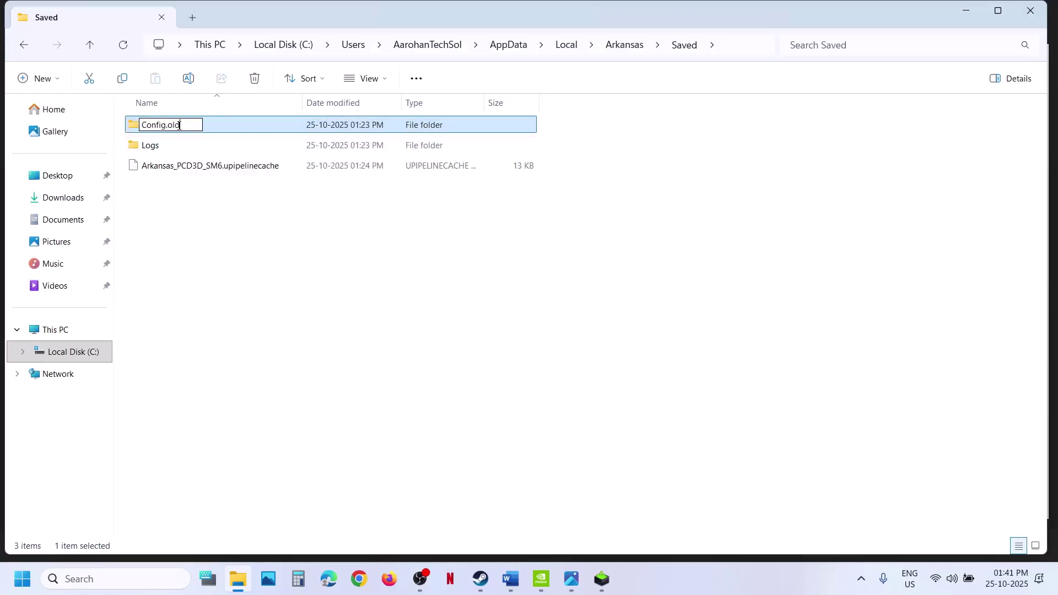
{"action": "left_click", "coordinate": [397, 363]}
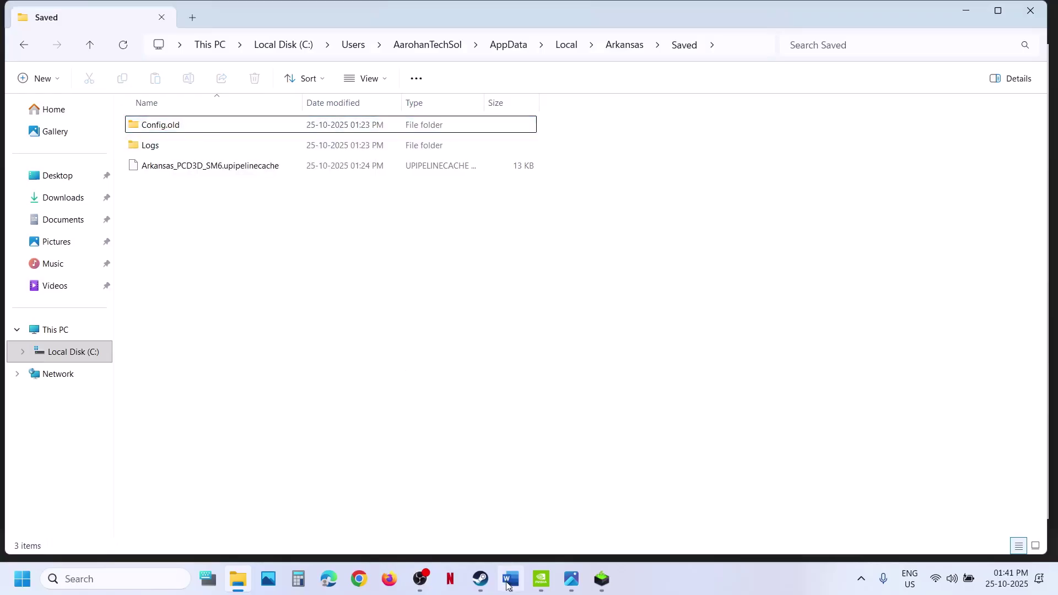
{"action": "left_click", "coordinate": [480, 578]}
- Open The Outer Worlds 2 Properties at Installed Files to show verification, then close it
{"action": "left_click", "coordinate": [510, 578]}
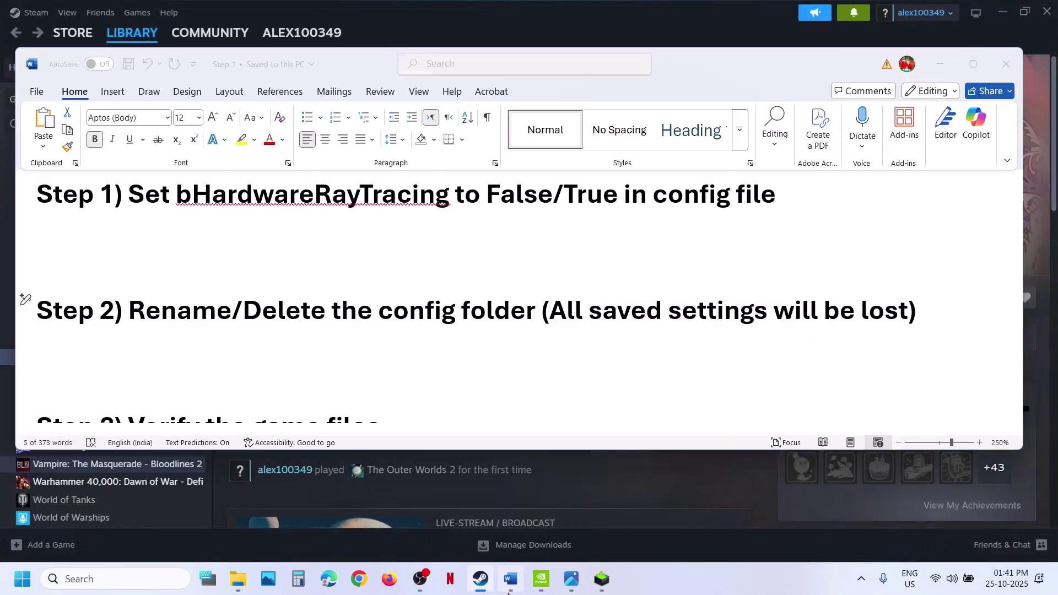
{"action": "scroll", "coordinate": [357, 278], "scroll_direction": "down", "scroll_amount": 3}
{"action": "scroll", "coordinate": [358, 386], "scroll_direction": "up", "scroll_amount": 1}
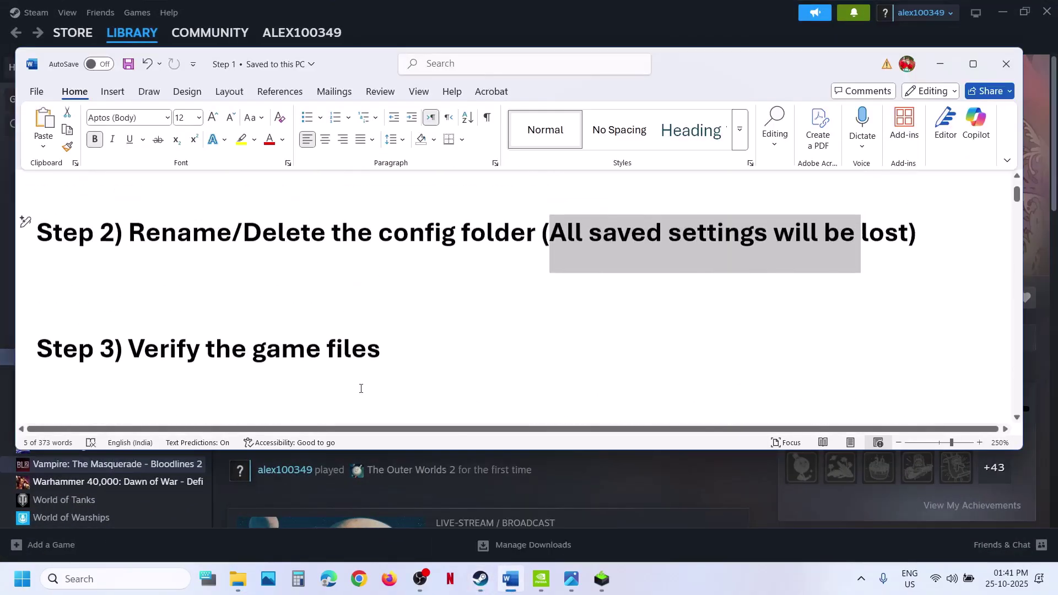
{"action": "left_click", "coordinate": [563, 466]}
{"action": "right_click", "coordinate": [112, 356]}
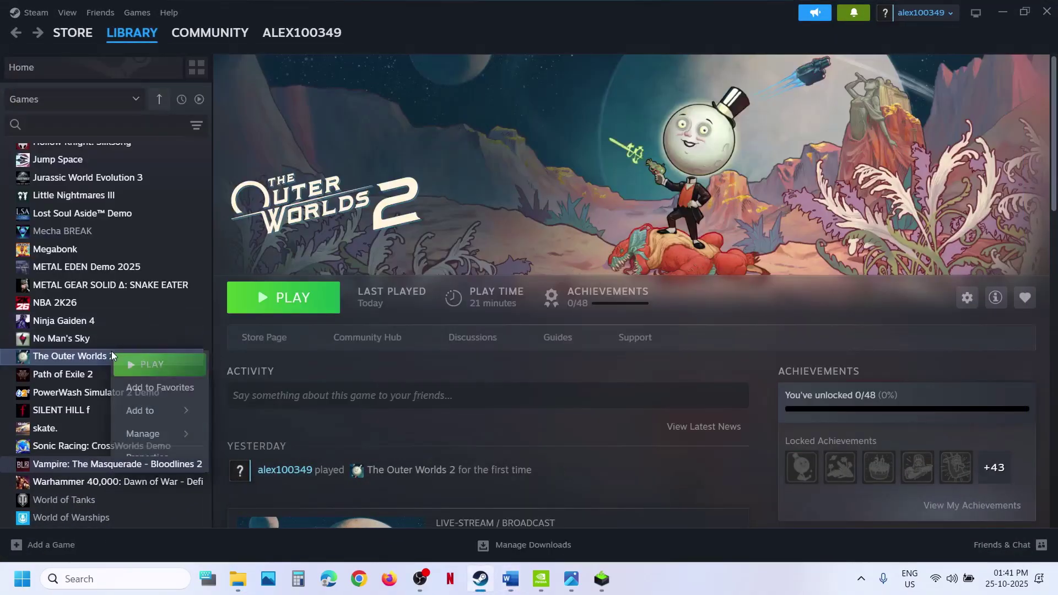
{"action": "left_click", "coordinate": [158, 460]}
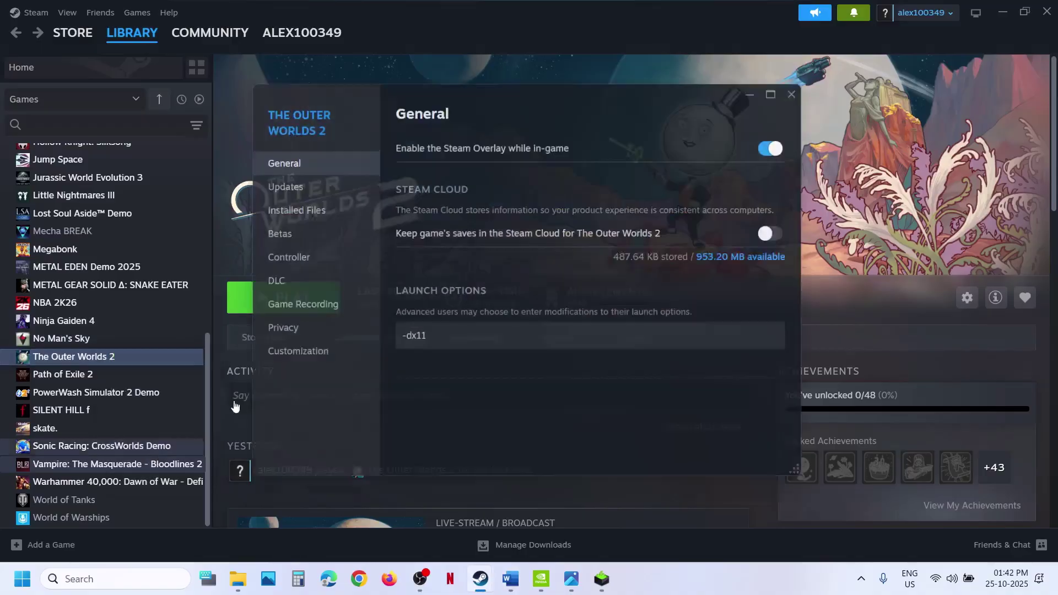
{"action": "left_click", "coordinate": [316, 208]}
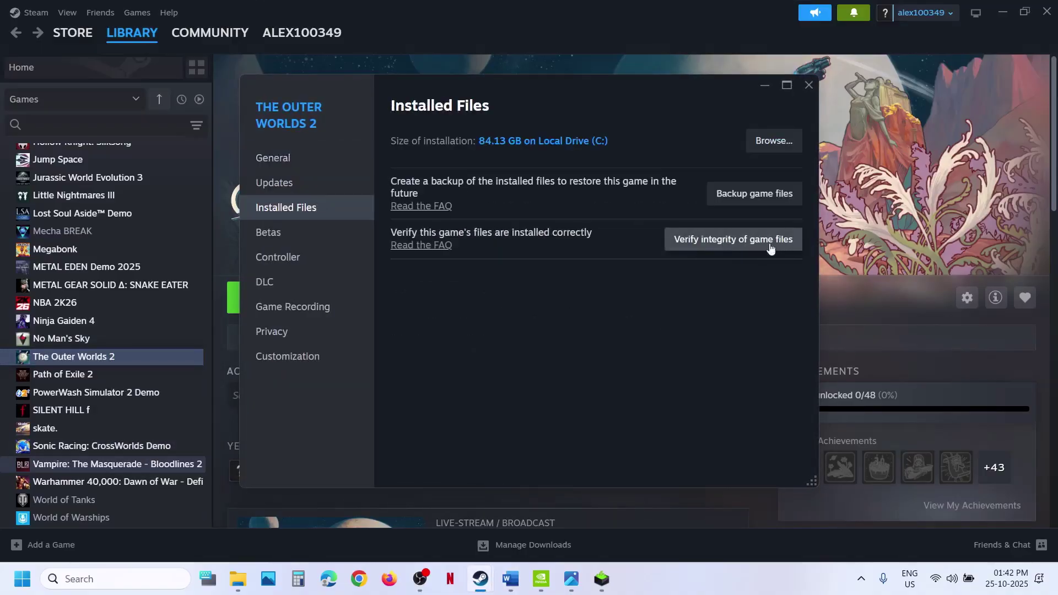
{"action": "left_click", "coordinate": [808, 89]}
{"action": "left_click", "coordinate": [511, 578]}
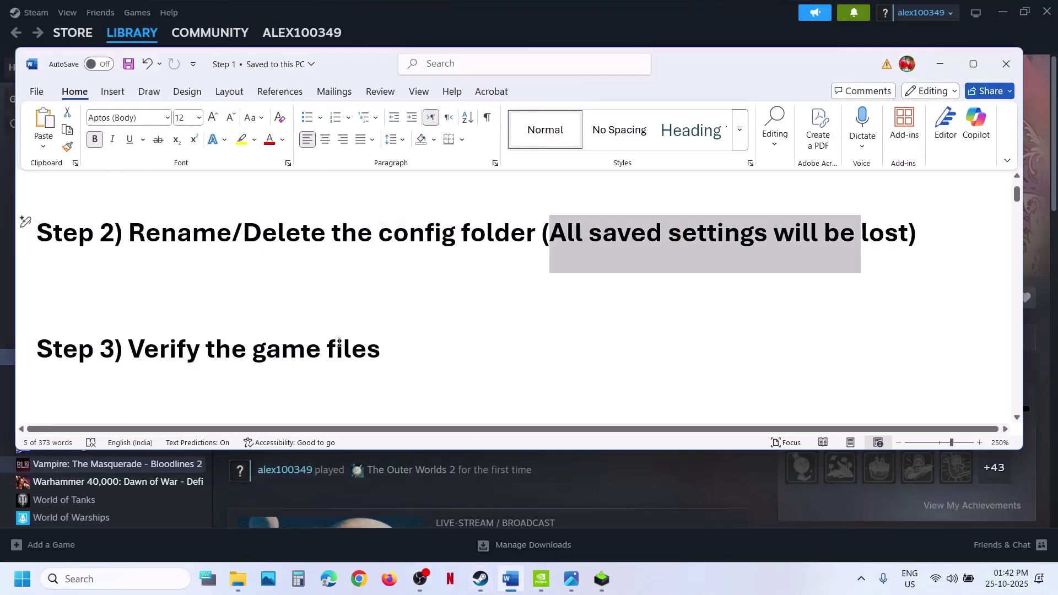
{"action": "scroll", "coordinate": [338, 341], "scroll_direction": "down", "scroll_amount": 5}
- Use Manage > Browse local files on The Outer Worlds 2 to open steamapps\common\TheOuterWorlds2
{"action": "scroll", "coordinate": [339, 341], "scroll_direction": "up", "scroll_amount": 1}
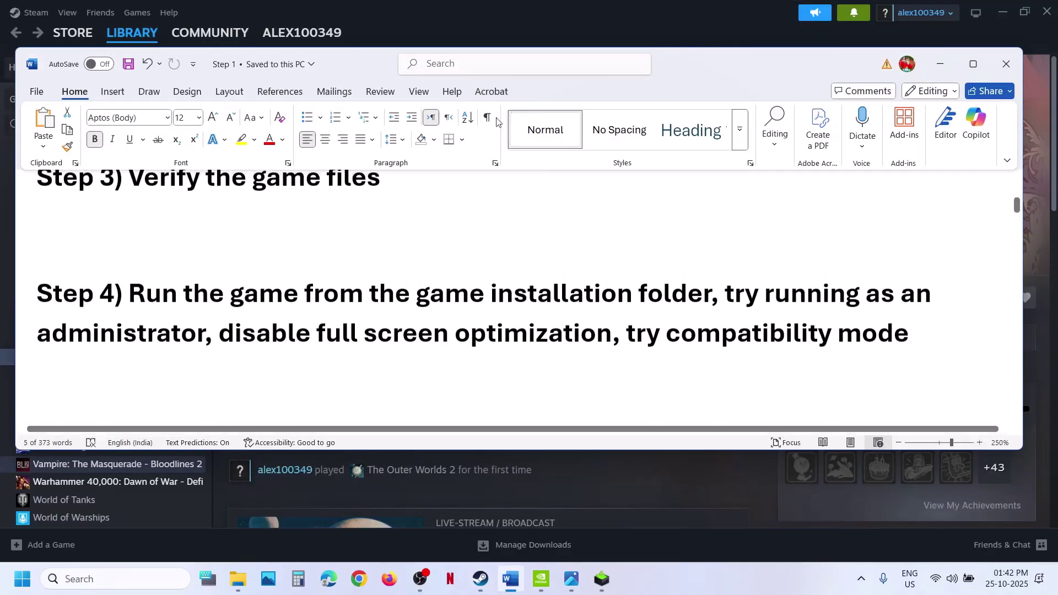
{"action": "left_click", "coordinate": [539, 37]}
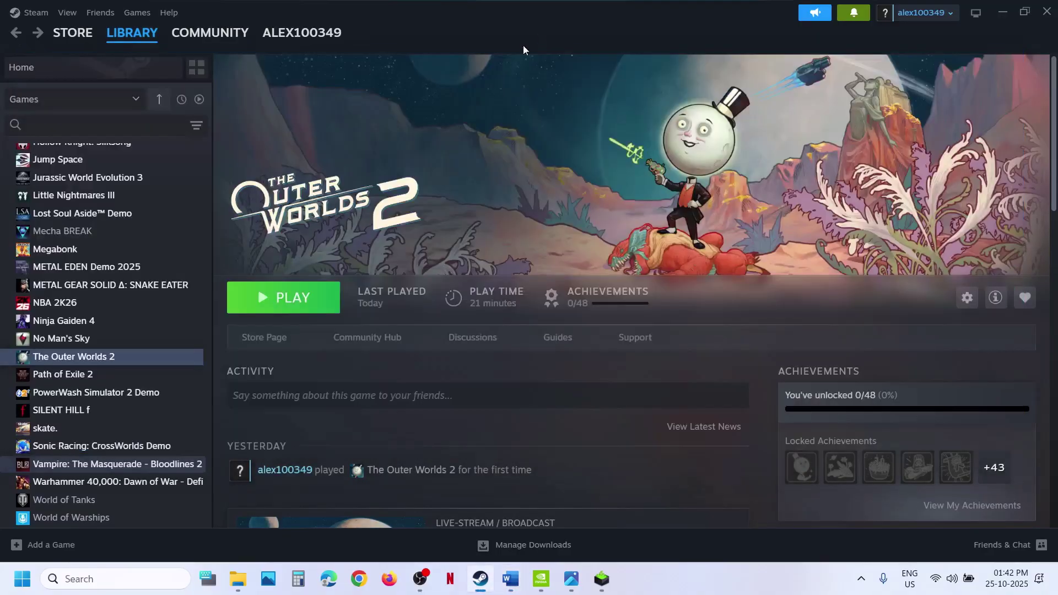
{"action": "right_click", "coordinate": [86, 362]}
{"action": "mouse_move", "coordinate": [127, 417]}
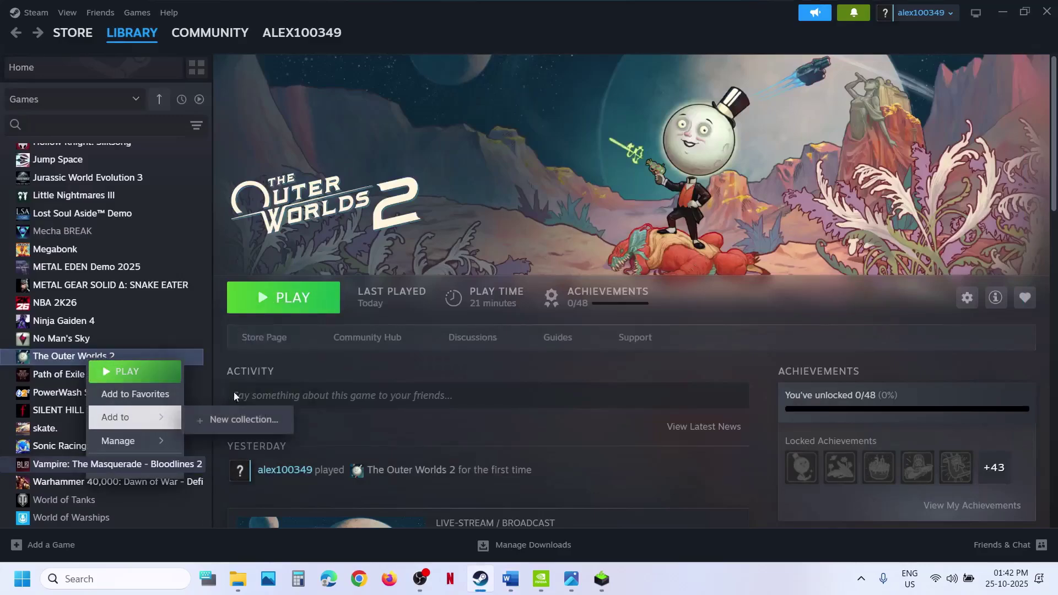
{"action": "mouse_move", "coordinate": [165, 441]}
{"action": "left_click", "coordinate": [228, 353]}
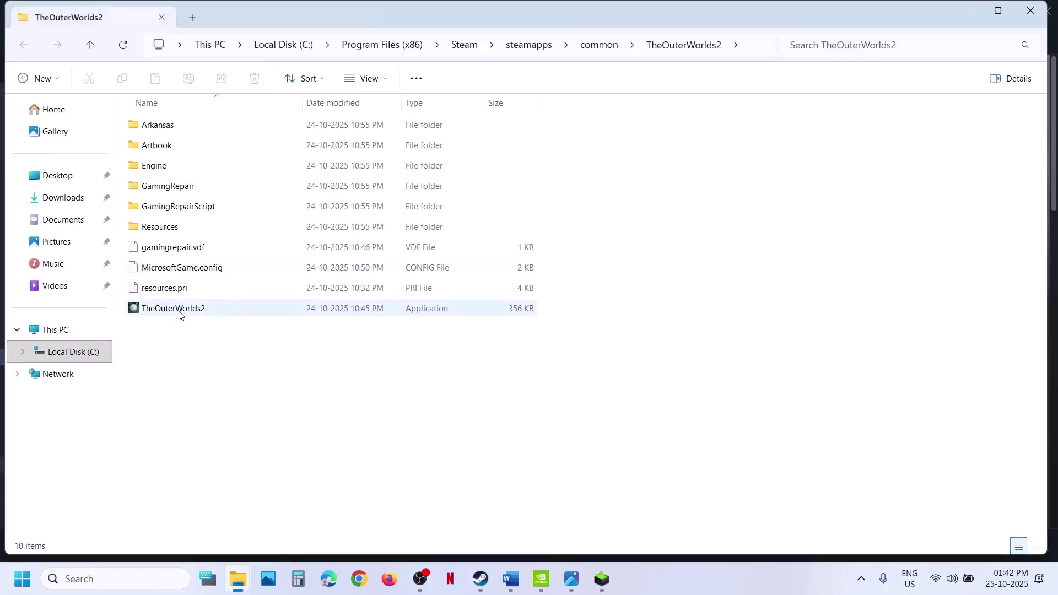
{"action": "left_click", "coordinate": [179, 311]}
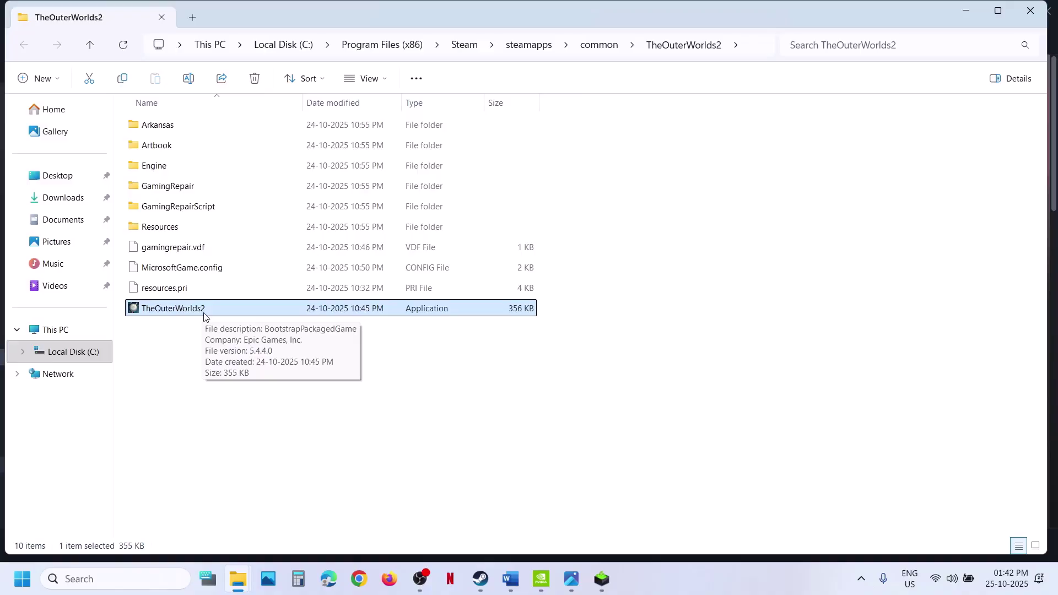
- Open Arkansas\Binaries\Win64 and right-click the TheOuterWorlds2-Win64-Shipping executable
{"action": "left_click", "coordinate": [166, 130]}
{"action": "double_click", "coordinate": [165, 128]}
{"action": "left_click", "coordinate": [165, 128]}
{"action": "double_click", "coordinate": [165, 128]}
{"action": "double_click", "coordinate": [166, 128]}
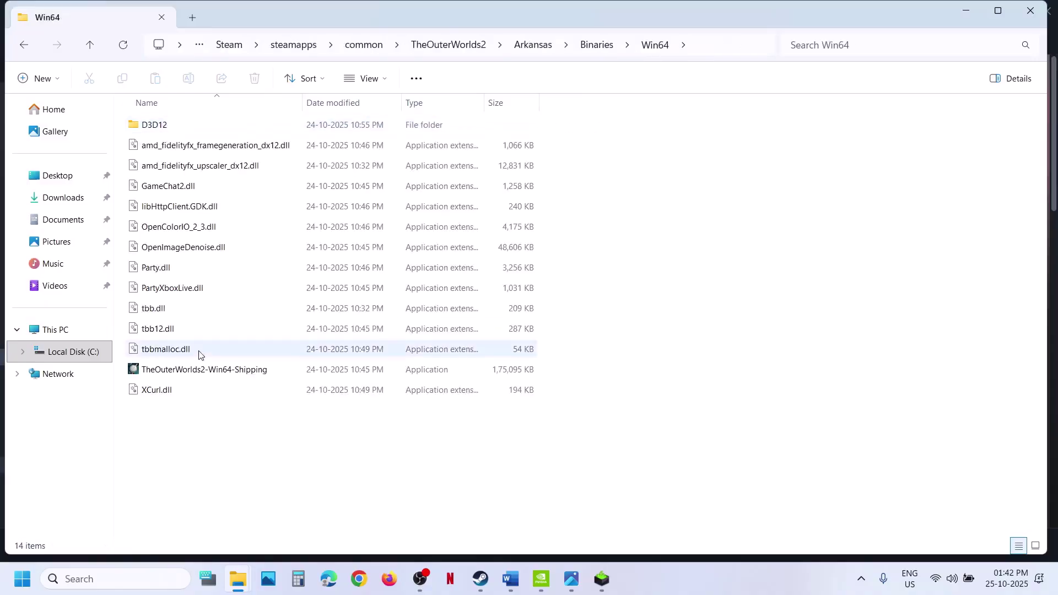
{"action": "left_click", "coordinate": [190, 371]}
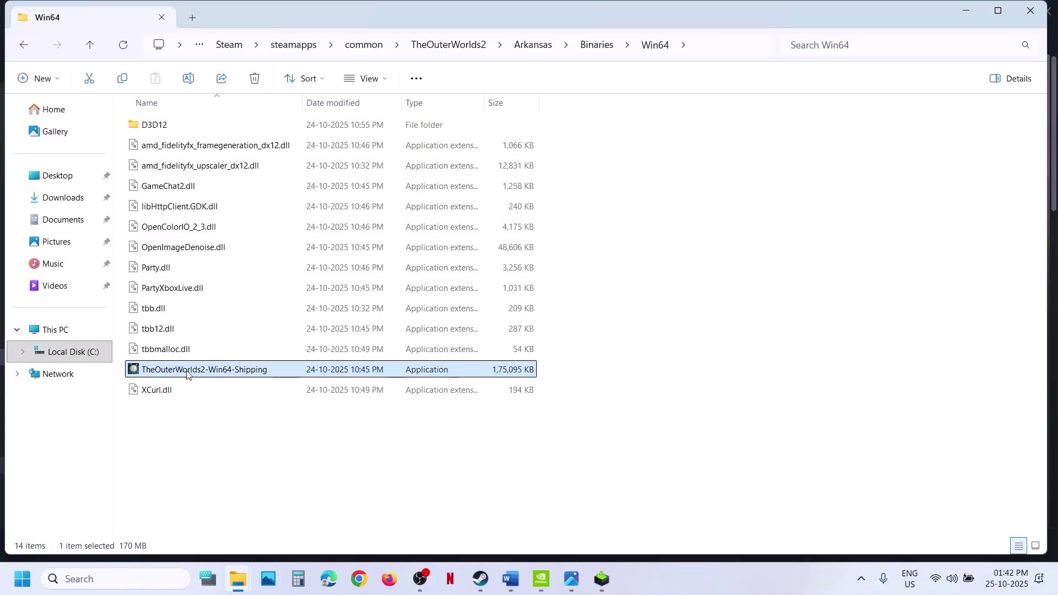
{"action": "right_click", "coordinate": [187, 373]}
- Set the game executable to always run as administrator in its Compatibility properties
{"action": "left_click", "coordinate": [252, 286]}
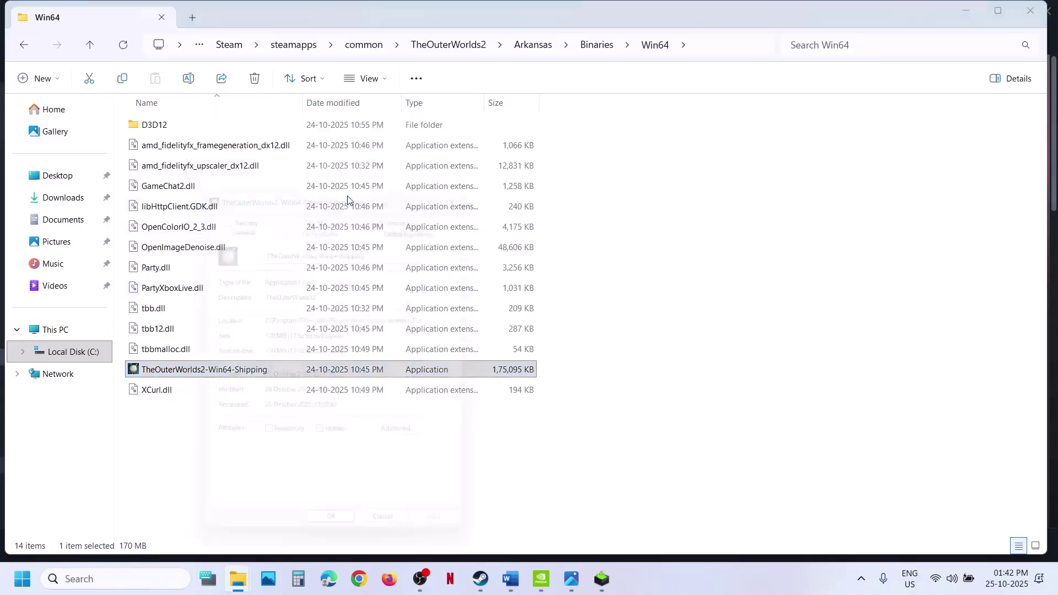
{"action": "left_click", "coordinate": [319, 223]}
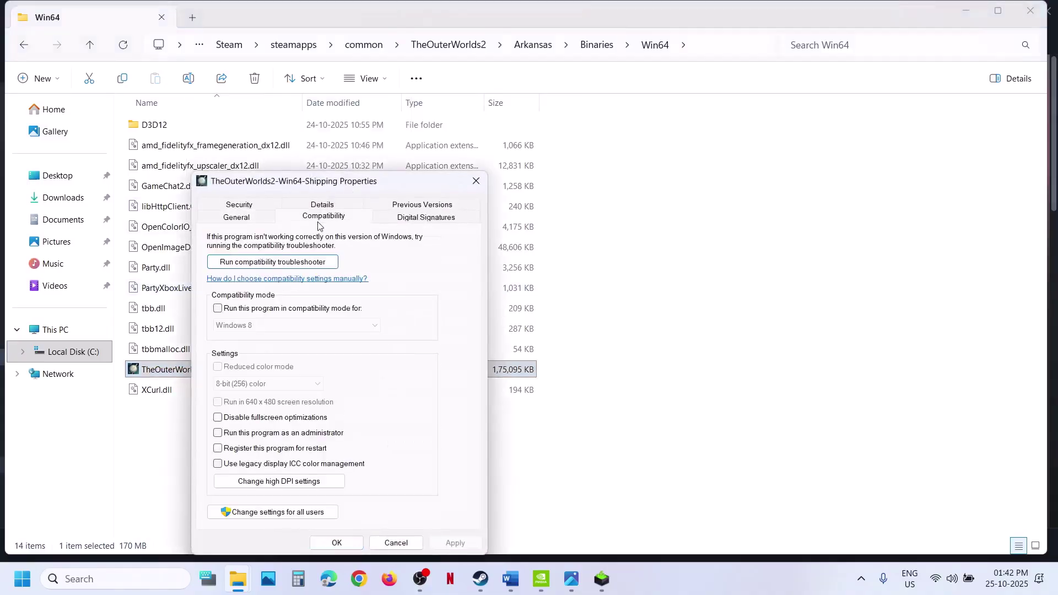
{"action": "left_click", "coordinate": [217, 434]}
{"action": "left_click", "coordinate": [455, 542]}
{"action": "left_click", "coordinate": [342, 541]}
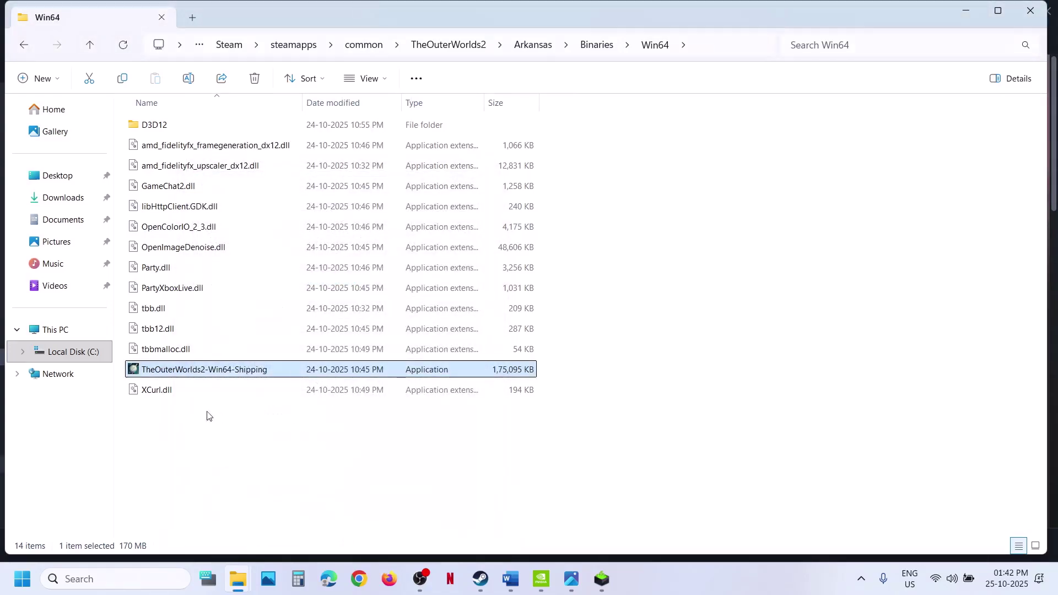
- Turn on Windows 8 compatibility mode for the executable and apply it
{"action": "right_click", "coordinate": [180, 372]}
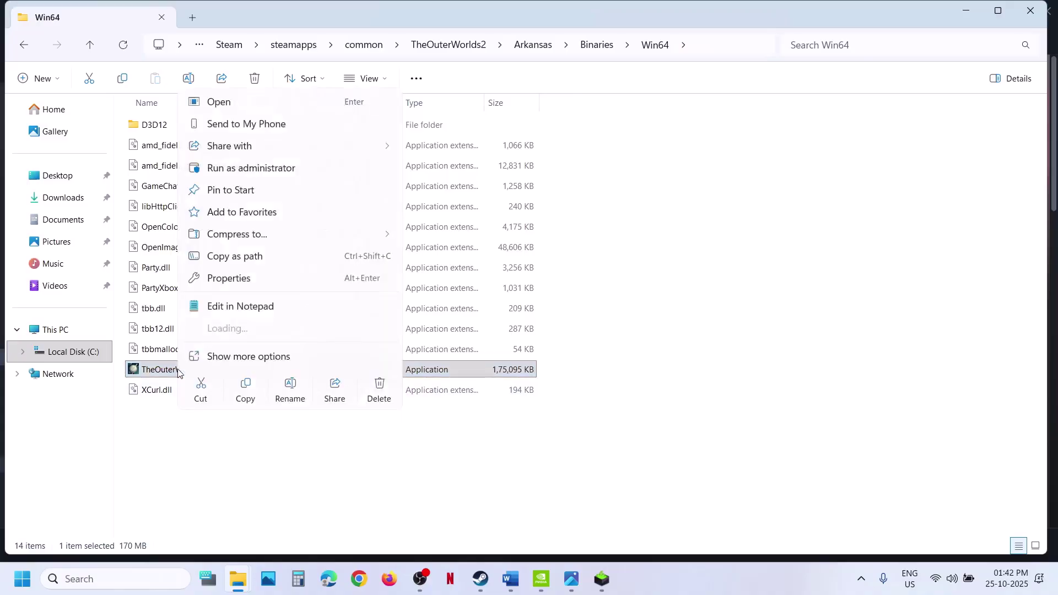
{"action": "left_click", "coordinate": [235, 278]}
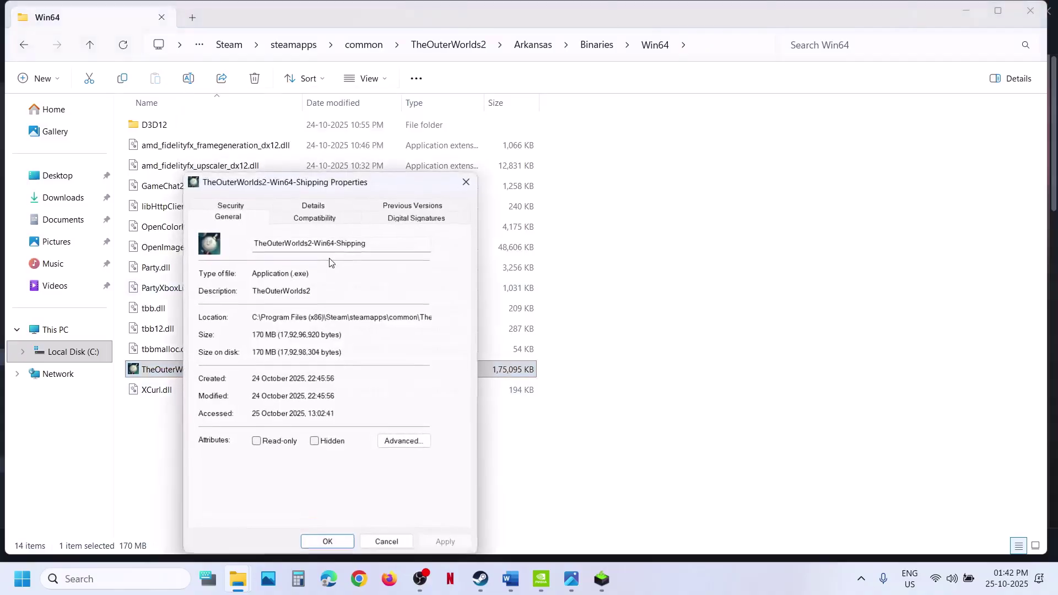
{"action": "left_click", "coordinate": [311, 219]}
{"action": "left_click", "coordinate": [209, 309]}
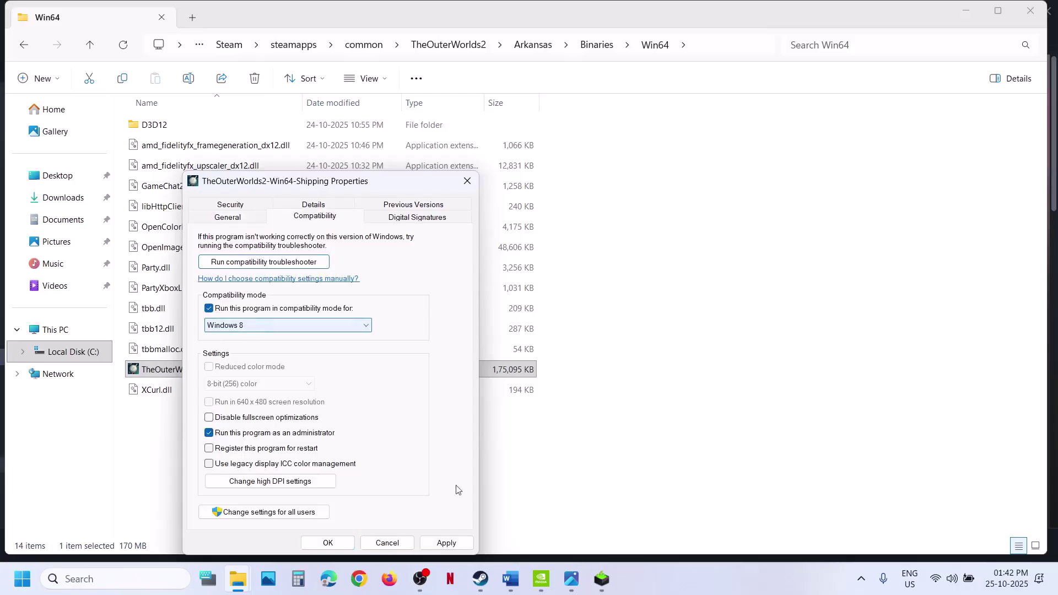
{"action": "left_click", "coordinate": [445, 542]}
{"action": "left_click", "coordinate": [343, 544]}
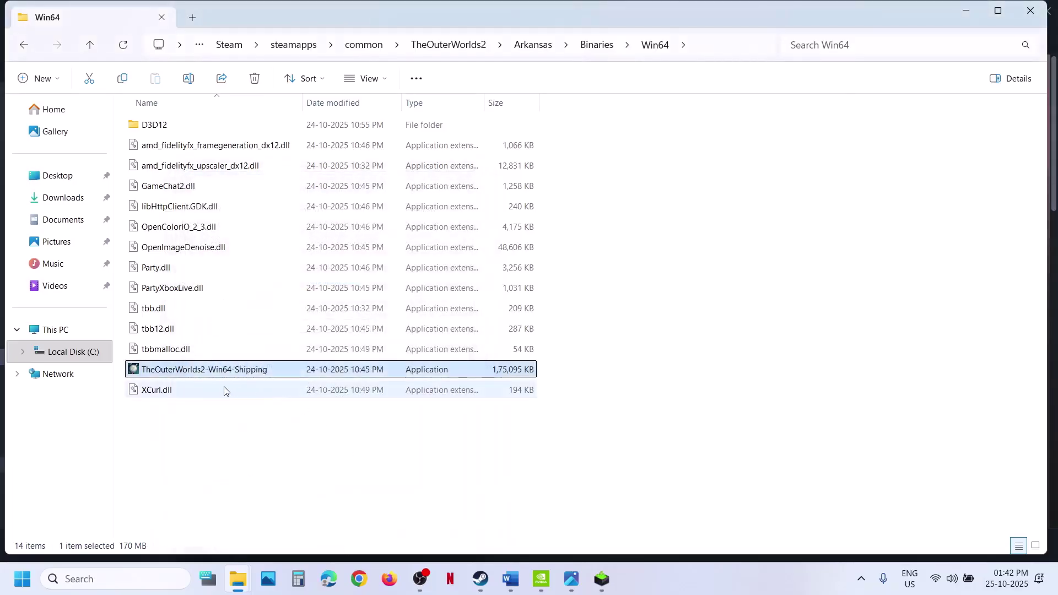
- Switch compatibility mode to Windows 7 and disable fullscreen optimizations, applying both
{"action": "right_click", "coordinate": [225, 374]}
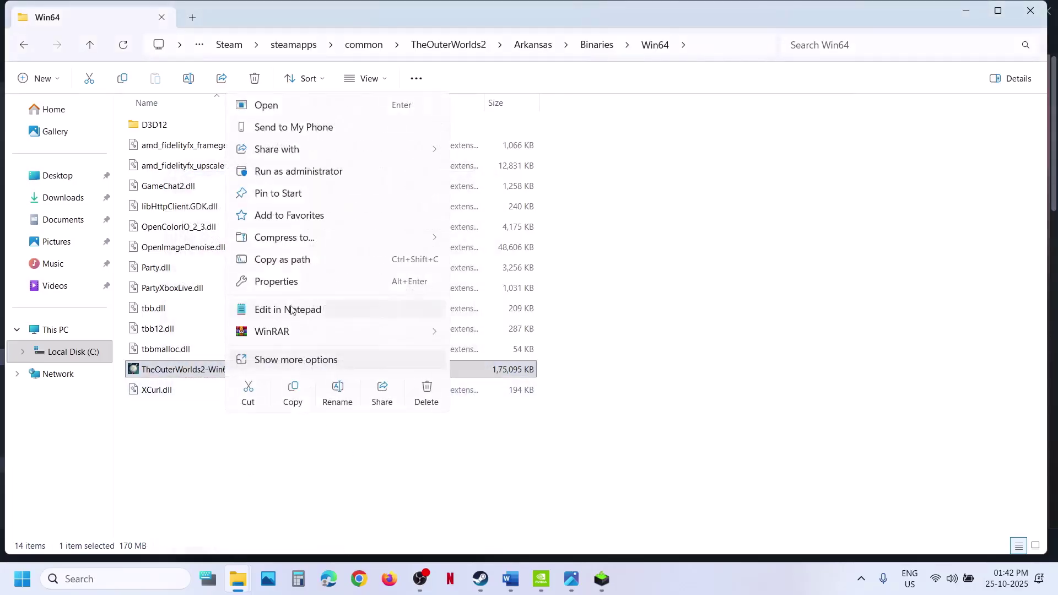
{"action": "left_click", "coordinate": [282, 282]}
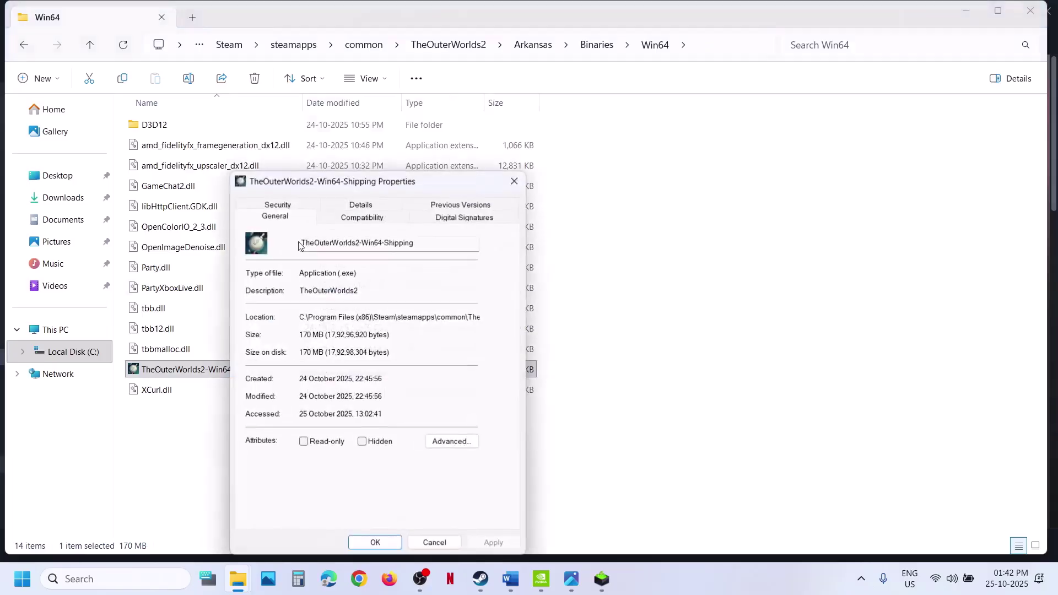
{"action": "left_click", "coordinate": [333, 221]}
{"action": "left_click", "coordinate": [308, 323]}
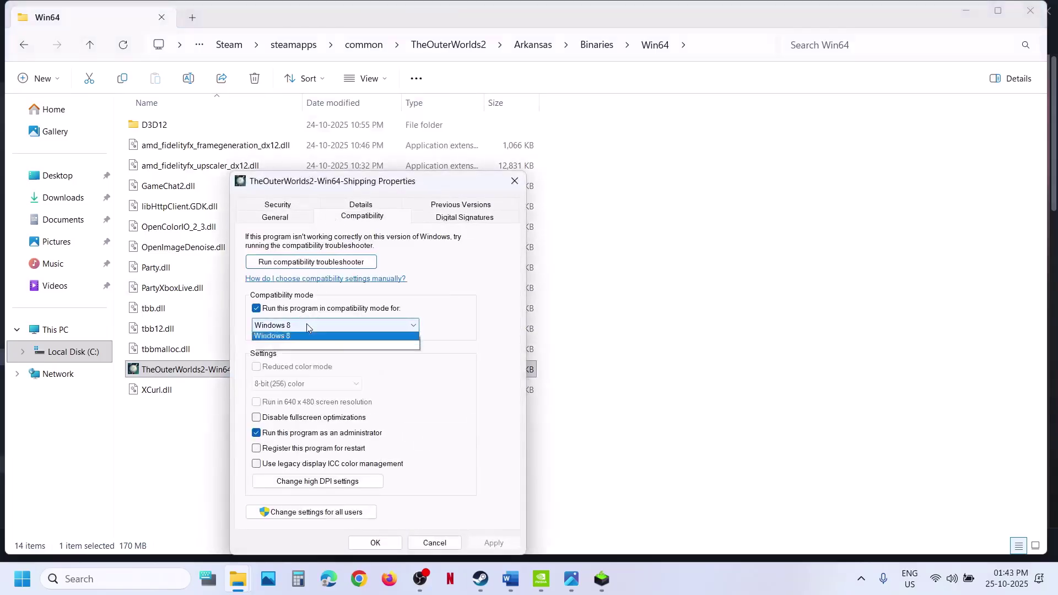
{"action": "left_click", "coordinate": [299, 368]}
{"action": "left_click", "coordinate": [484, 542]}
{"action": "left_click", "coordinate": [281, 419]}
{"action": "left_click", "coordinate": [483, 540]}
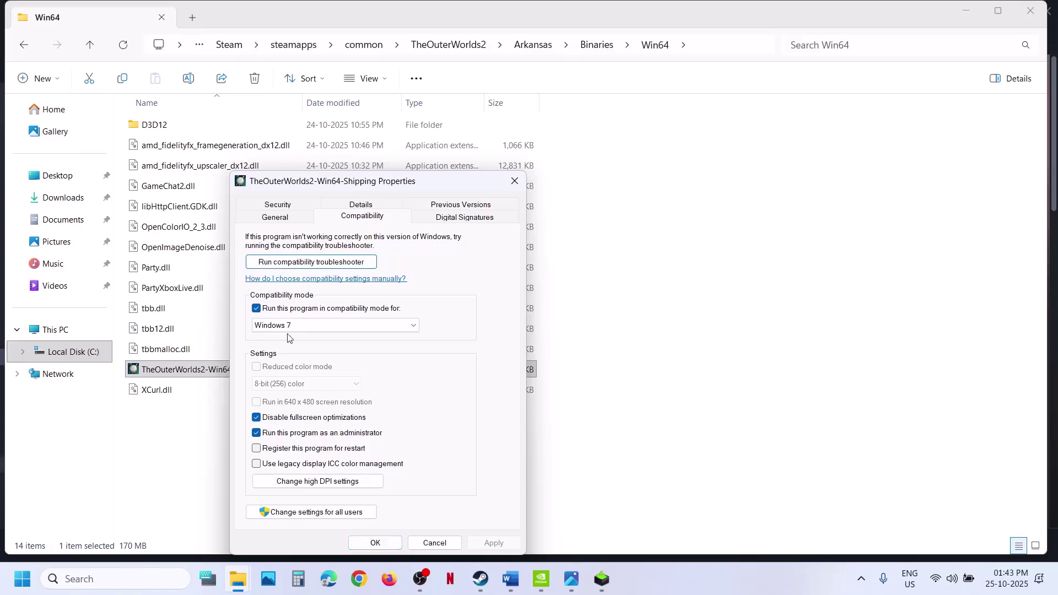
- Turn compatibility mode and run-as-administrator back off, then apply and close with OK
{"action": "left_click", "coordinate": [256, 310]}
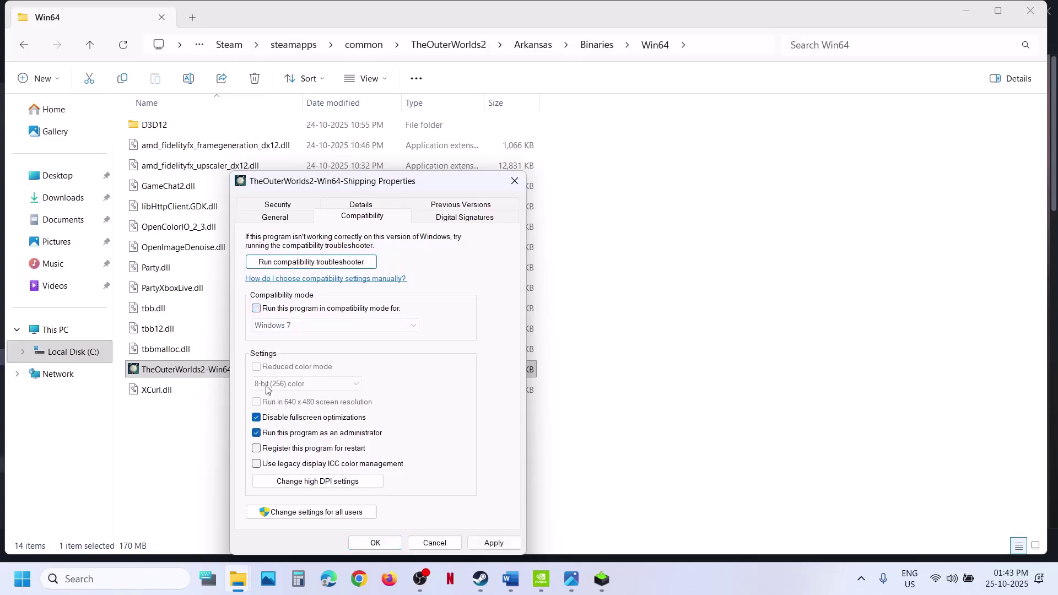
{"action": "left_click", "coordinate": [256, 433]}
{"action": "left_click", "coordinate": [492, 543]}
{"action": "left_click", "coordinate": [375, 543]}
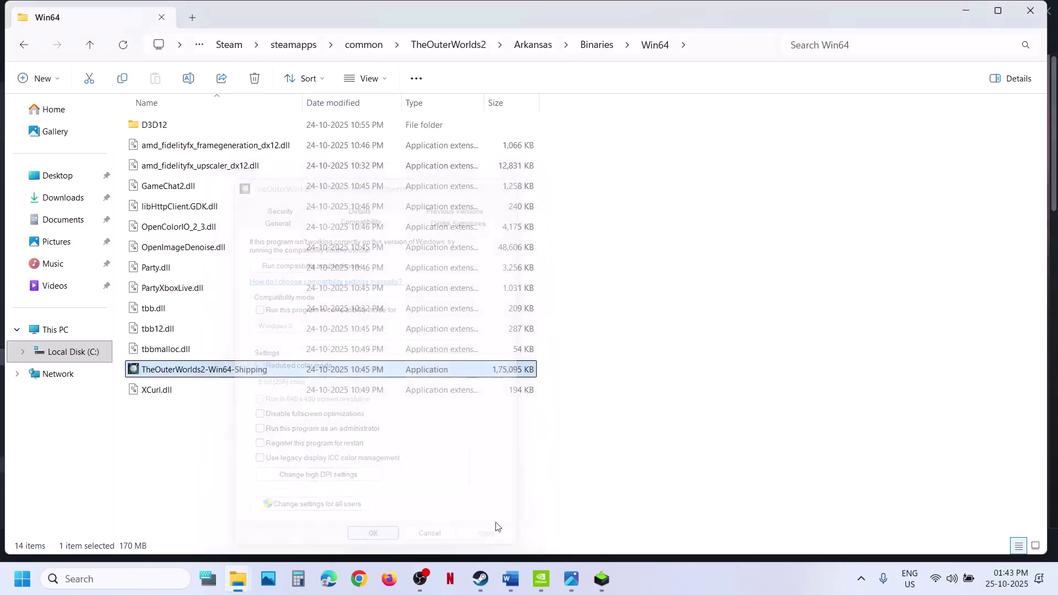
{"action": "left_click", "coordinate": [511, 578]}
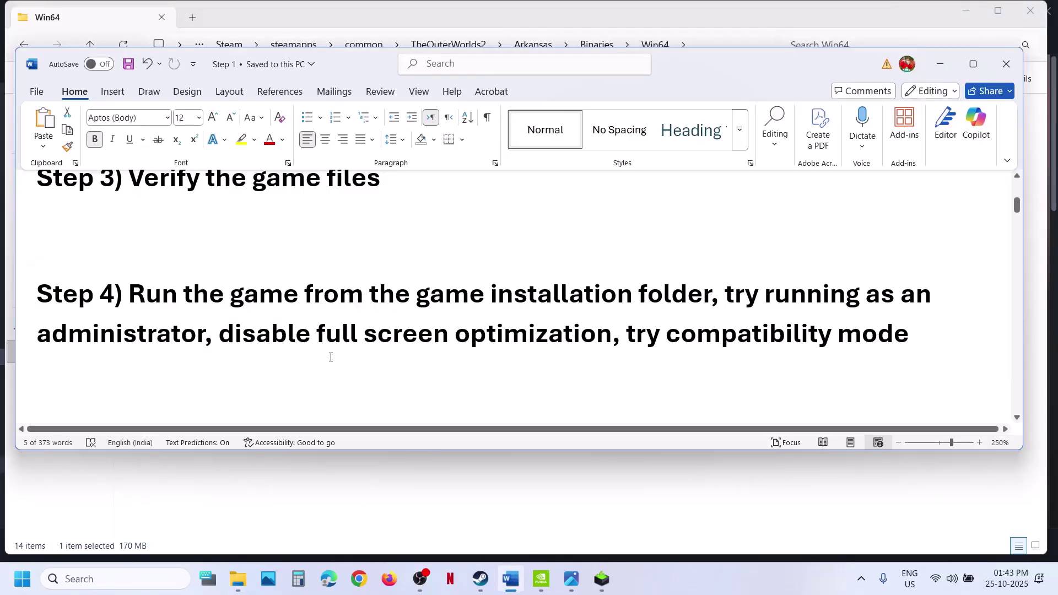
- Scroll Word to Step 5 on antivirus exceptions, then open Windows Settings with Win+I
{"action": "scroll", "coordinate": [331, 357], "scroll_direction": "down", "scroll_amount": 3}
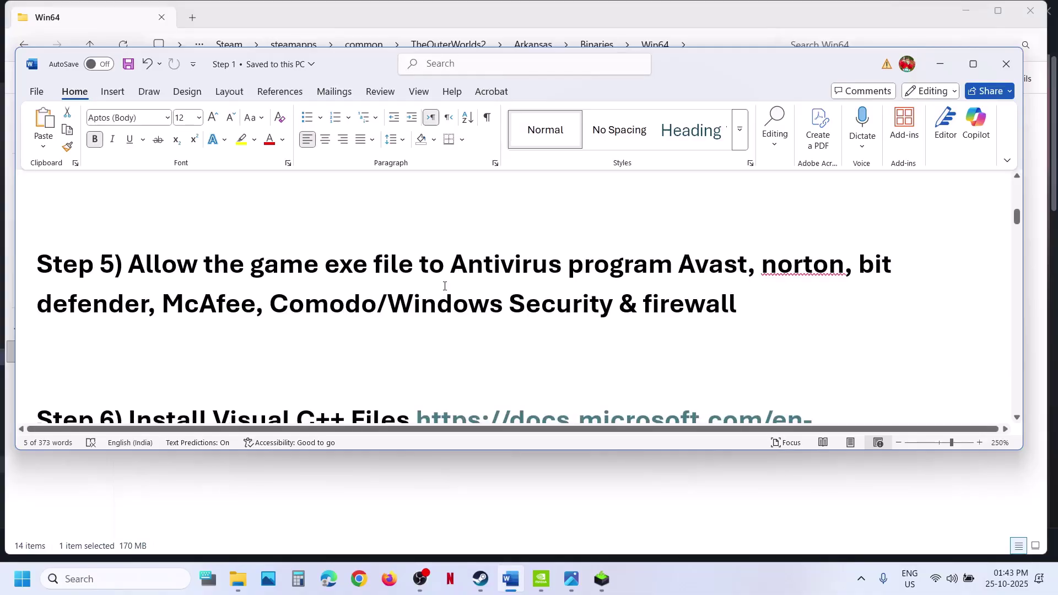
{"action": "key", "text": "super+i"}
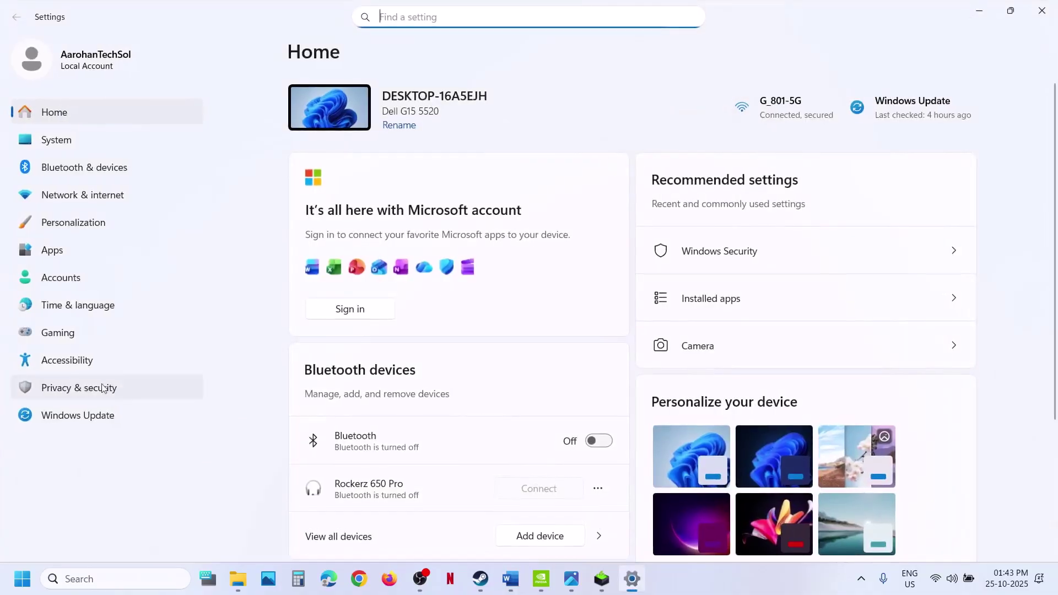
- Open Windows Security's ransomware protection and approve admin access to its allowed apps list
{"action": "left_click", "coordinate": [97, 387]}
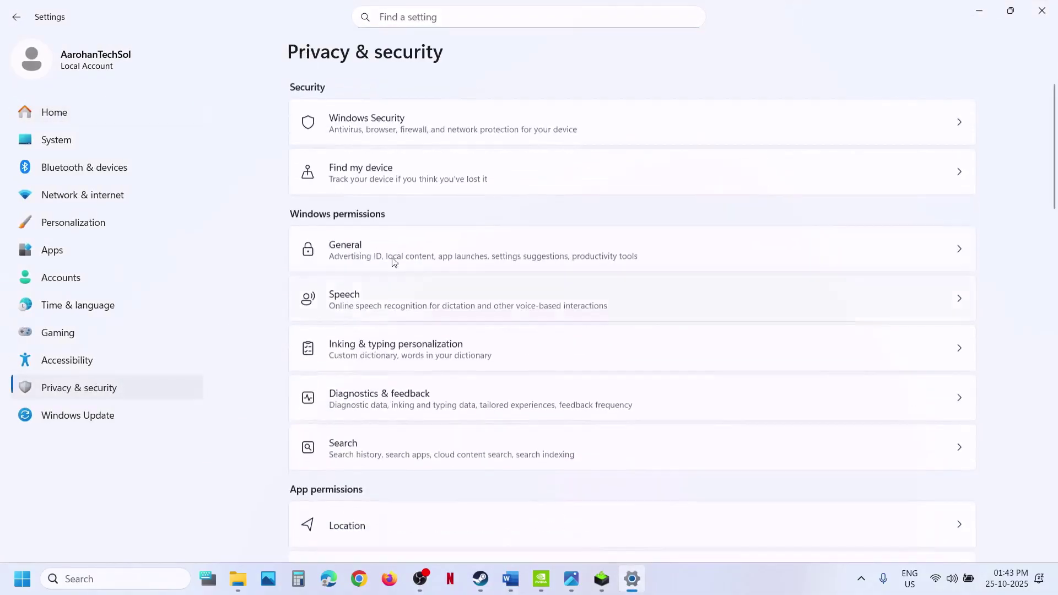
{"action": "left_click", "coordinate": [394, 137]}
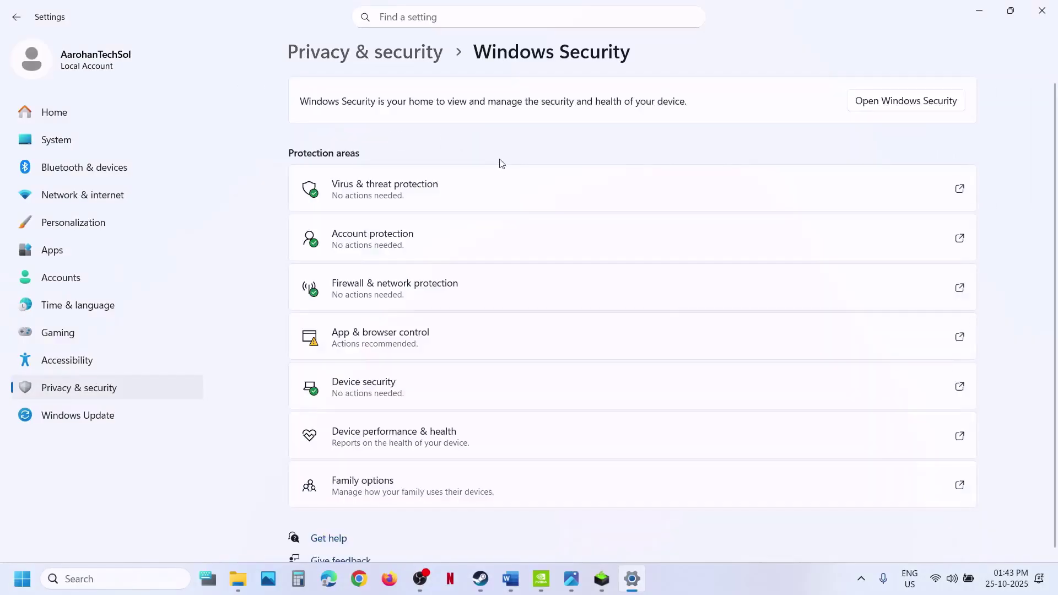
{"action": "left_click", "coordinate": [403, 197]}
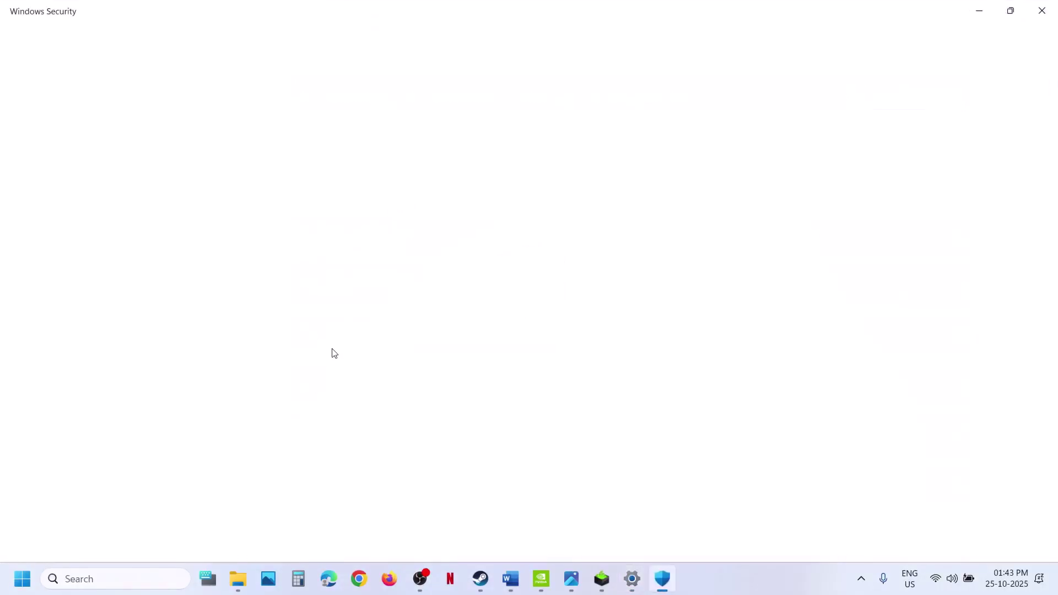
{"action": "scroll", "coordinate": [331, 352], "scroll_direction": "down", "scroll_amount": 3}
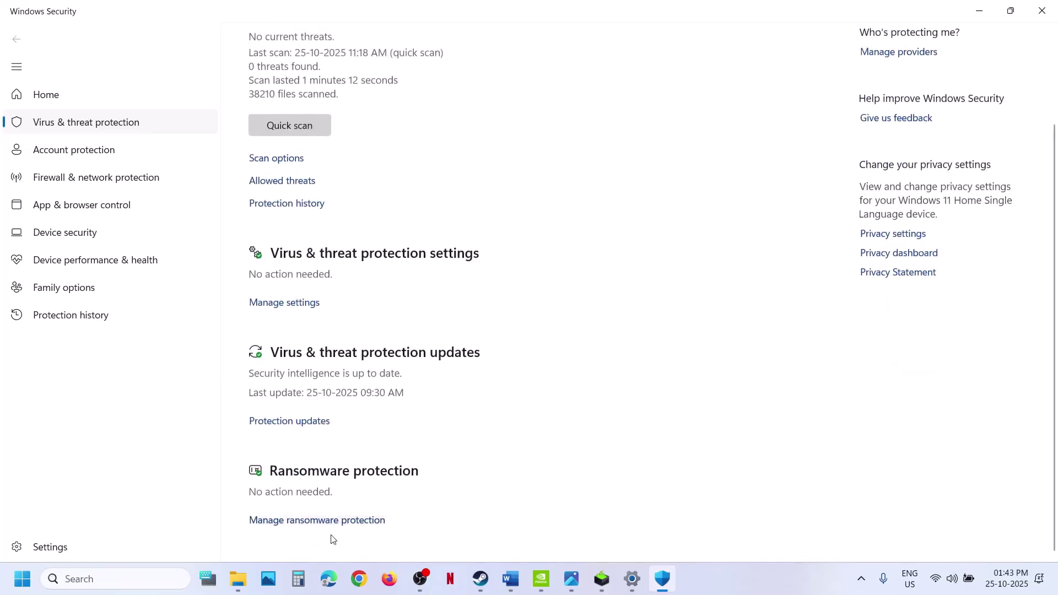
{"action": "left_click", "coordinate": [298, 520]}
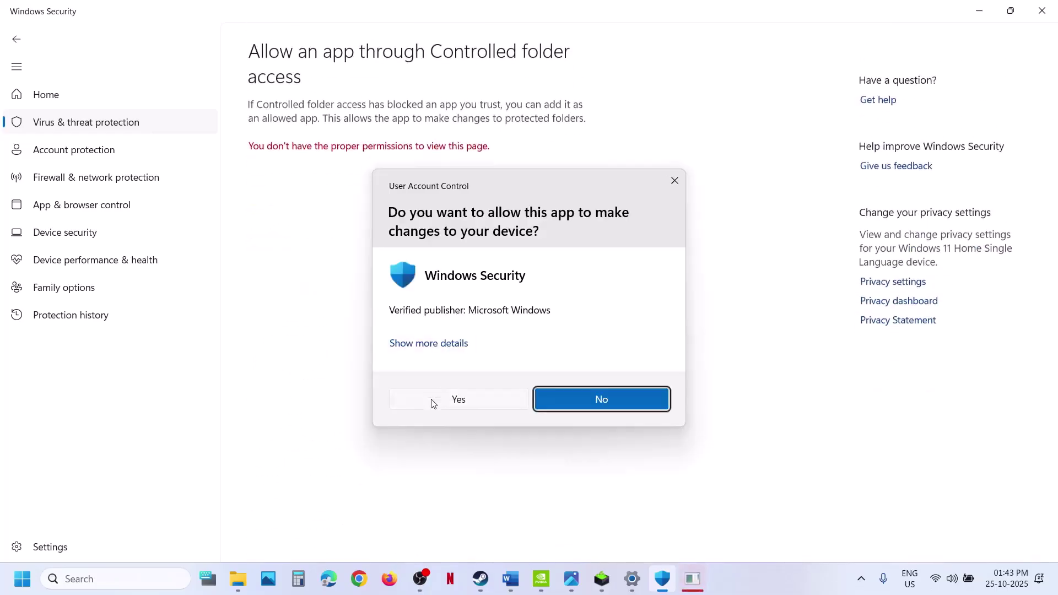
{"action": "left_click", "coordinate": [431, 402]}
- Allow TheOuterWorlds2 from the Steam common games folder through Controlled folder access
{"action": "left_click", "coordinate": [326, 58]}
{"action": "left_click", "coordinate": [328, 108]}
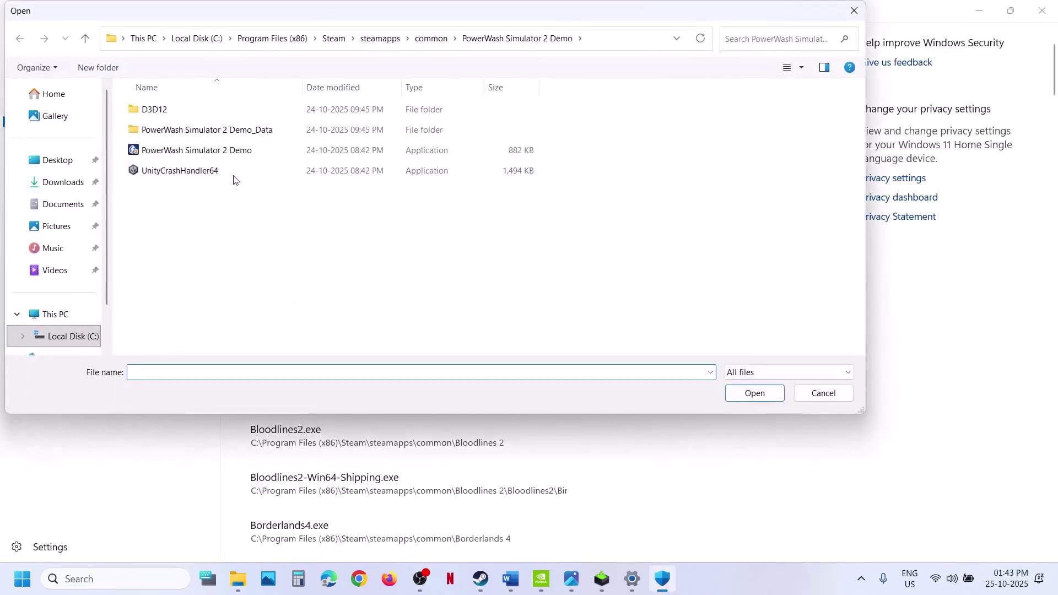
{"action": "left_click", "coordinate": [428, 41]}
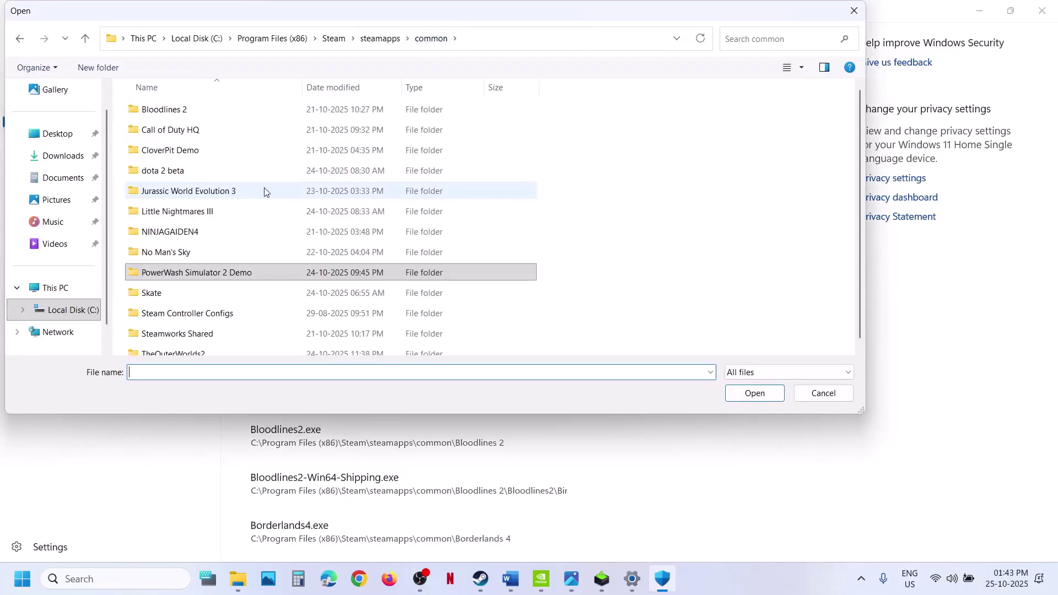
{"action": "scroll", "coordinate": [243, 219], "scroll_direction": "down", "scroll_amount": 1}
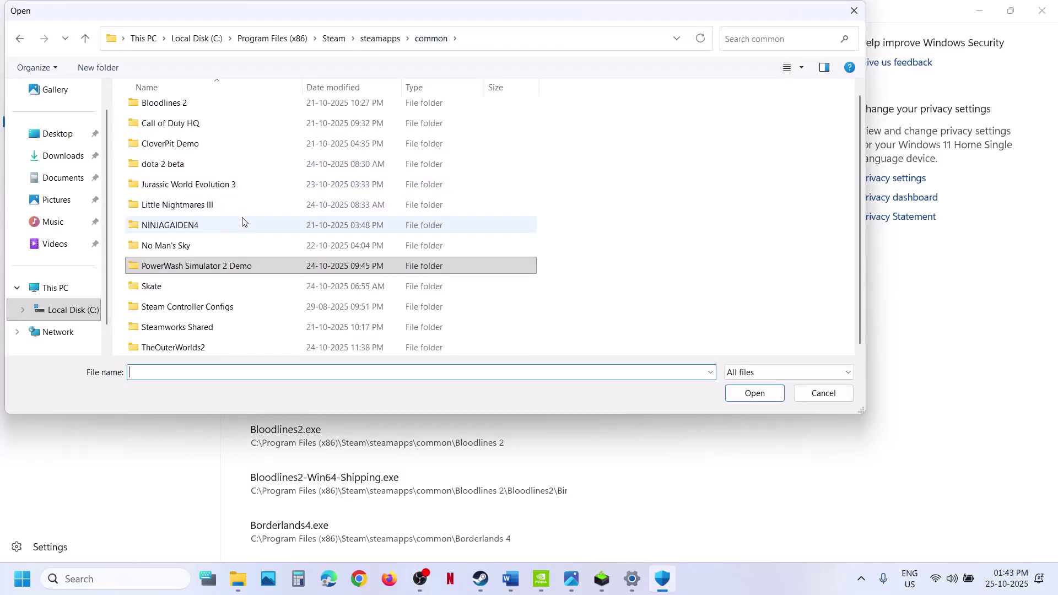
{"action": "left_click", "coordinate": [187, 340]}
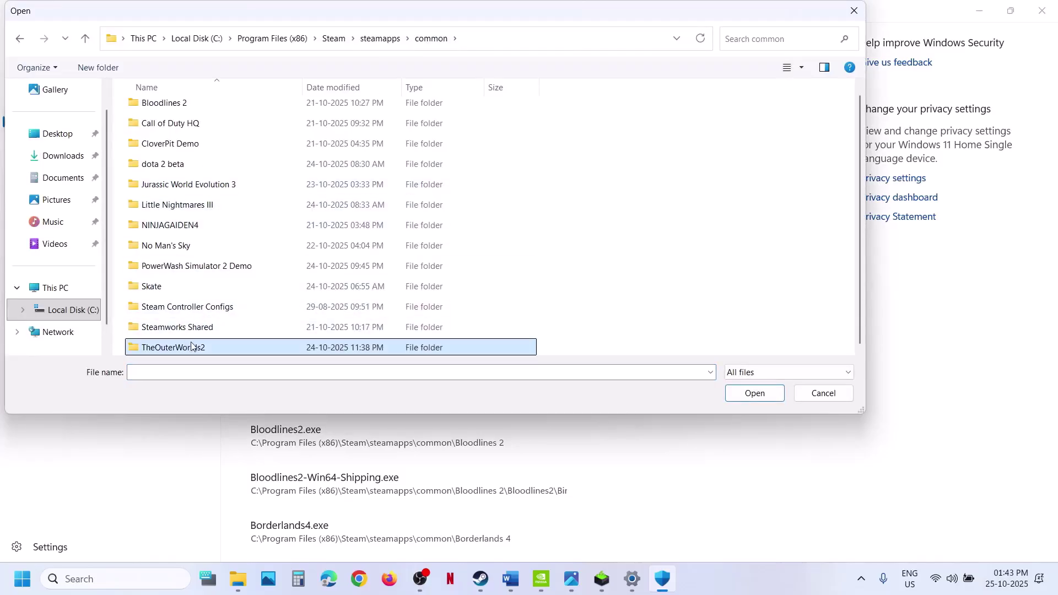
{"action": "double_click", "coordinate": [193, 346]}
{"action": "left_click", "coordinate": [547, 48]}
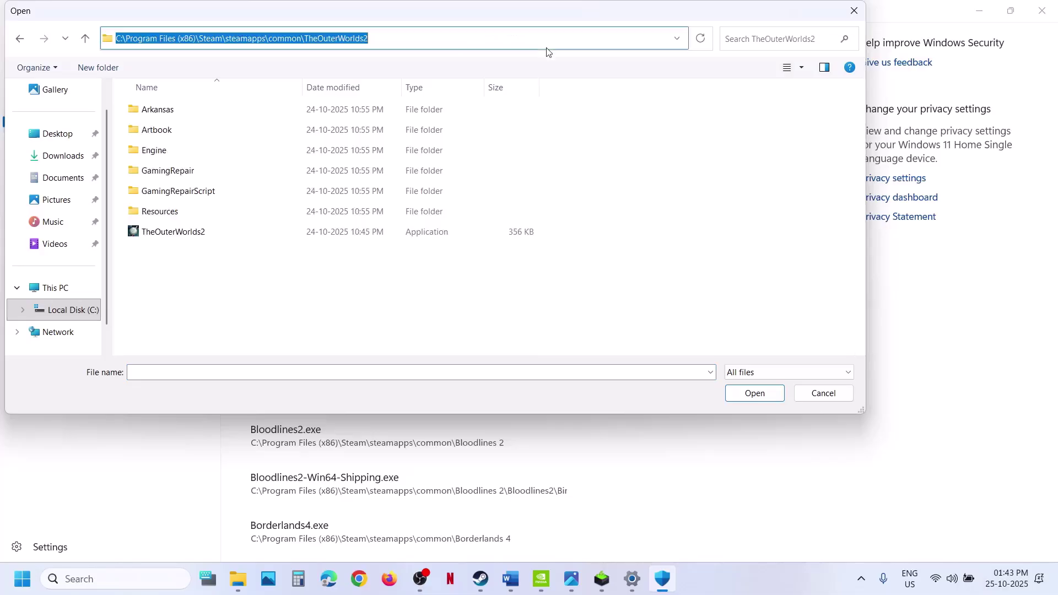
{"action": "left_click", "coordinate": [176, 233]}
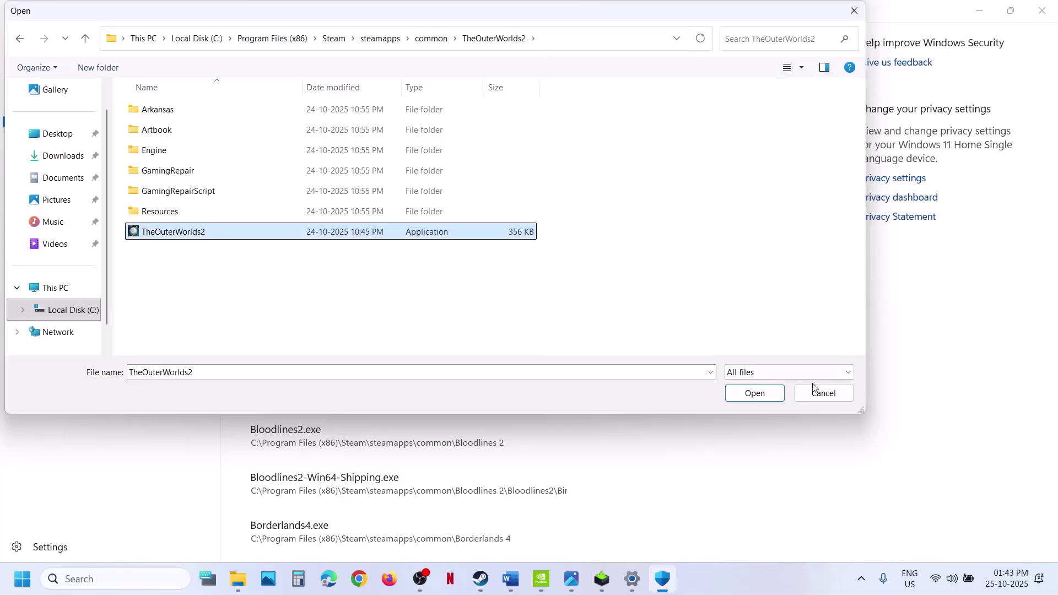
{"action": "left_click", "coordinate": [770, 395]}
- Allow TheOuterWorlds2-Win64-Shipping from Arkansas\Binaries\Win64 through Controlled folder access
{"action": "left_click", "coordinate": [309, 57]}
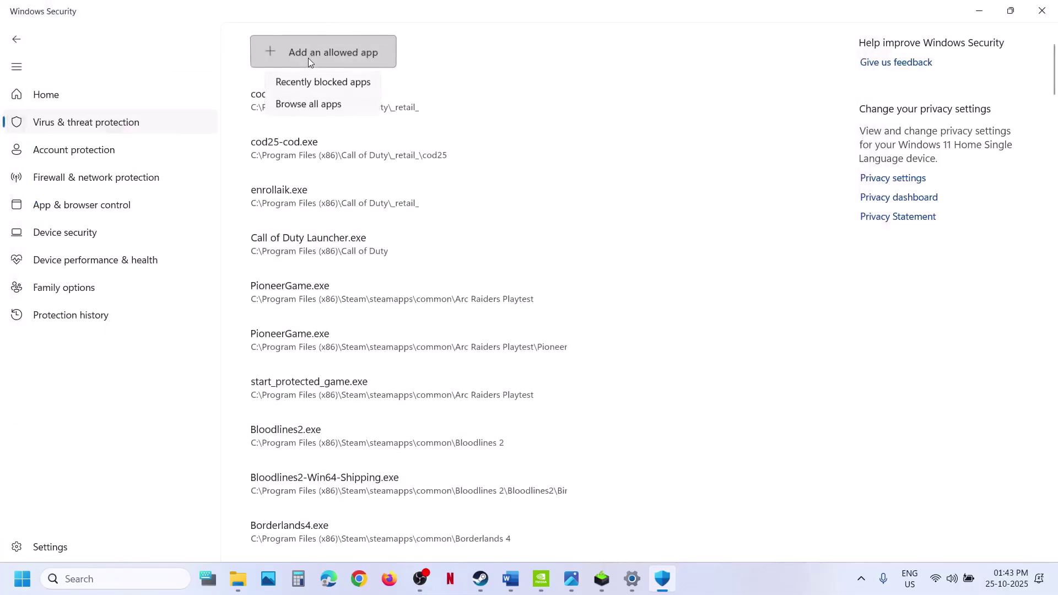
{"action": "left_click", "coordinate": [312, 109]}
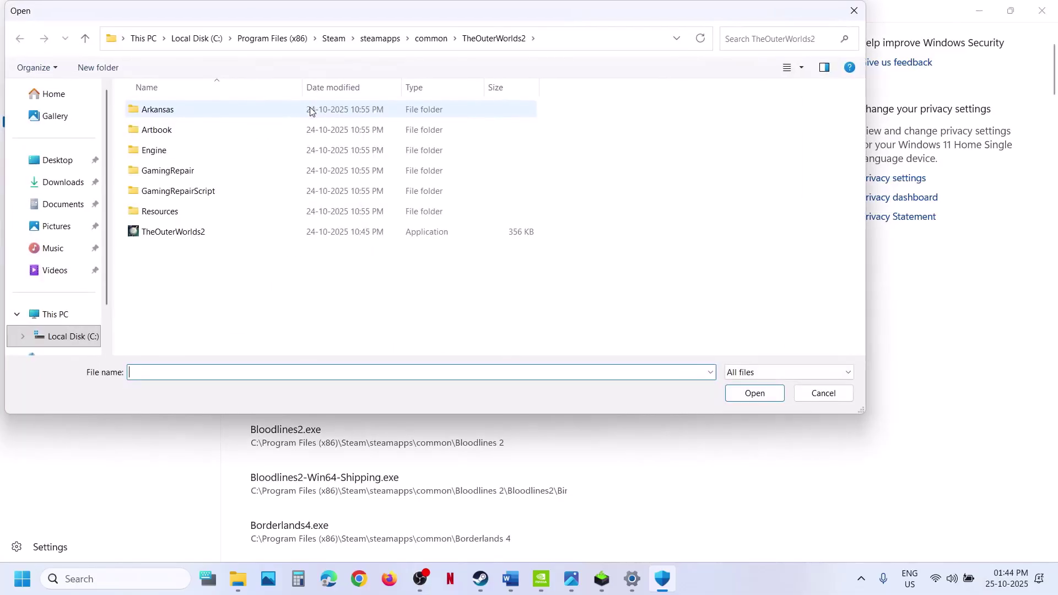
{"action": "double_click", "coordinate": [178, 113]}
{"action": "double_click", "coordinate": [178, 113]}
{"action": "double_click", "coordinate": [177, 110]}
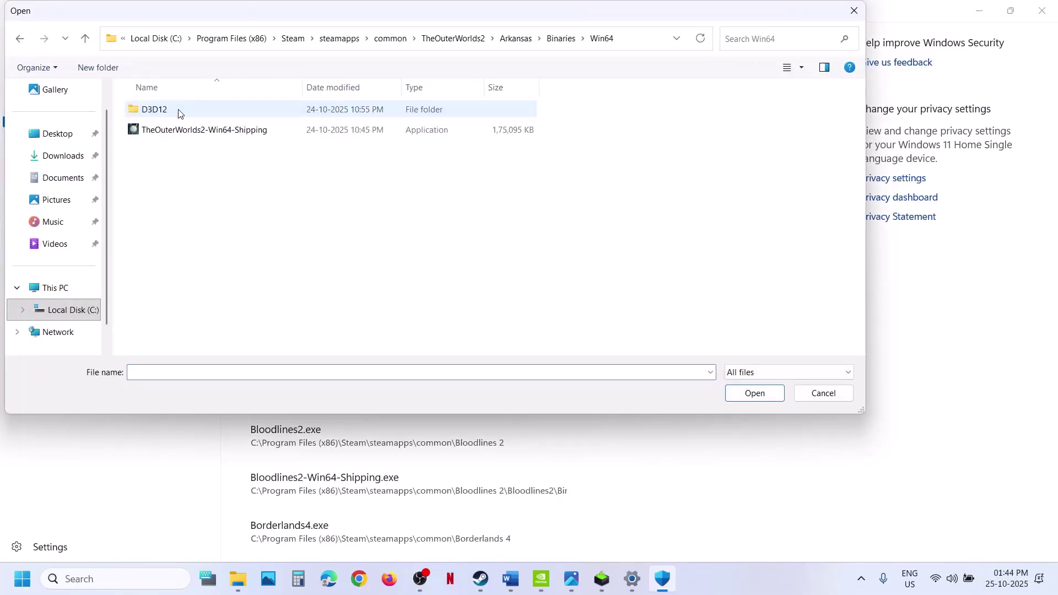
{"action": "left_click", "coordinate": [191, 133]}
{"action": "left_click", "coordinate": [746, 394]}
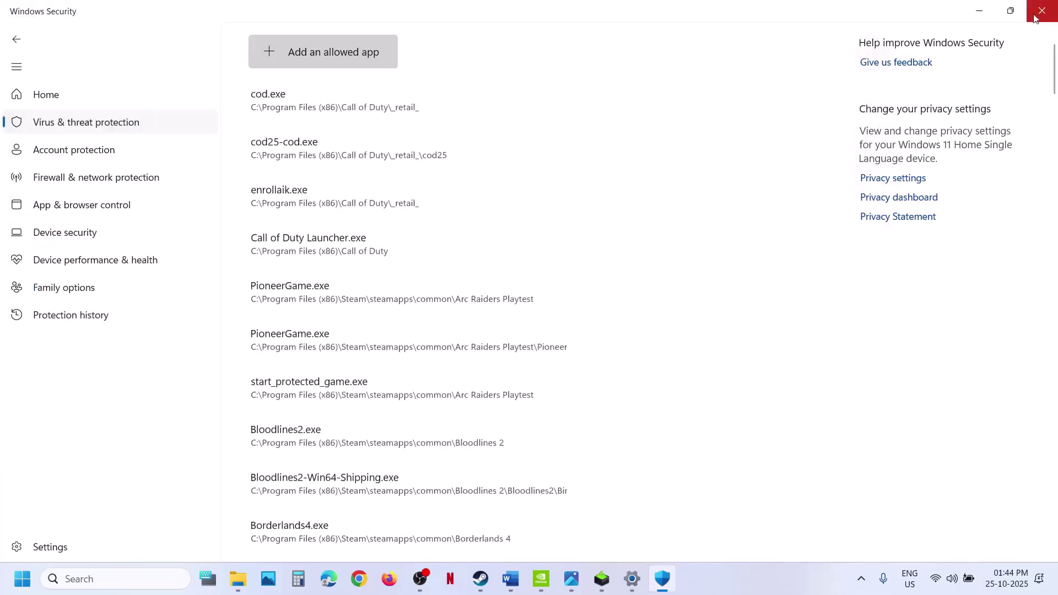
{"action": "left_click", "coordinate": [87, 583]}
- Open the Windows Defender Firewall allowed apps list in Control Panel and unlock it for editing
{"action": "type", "text": "cont"}
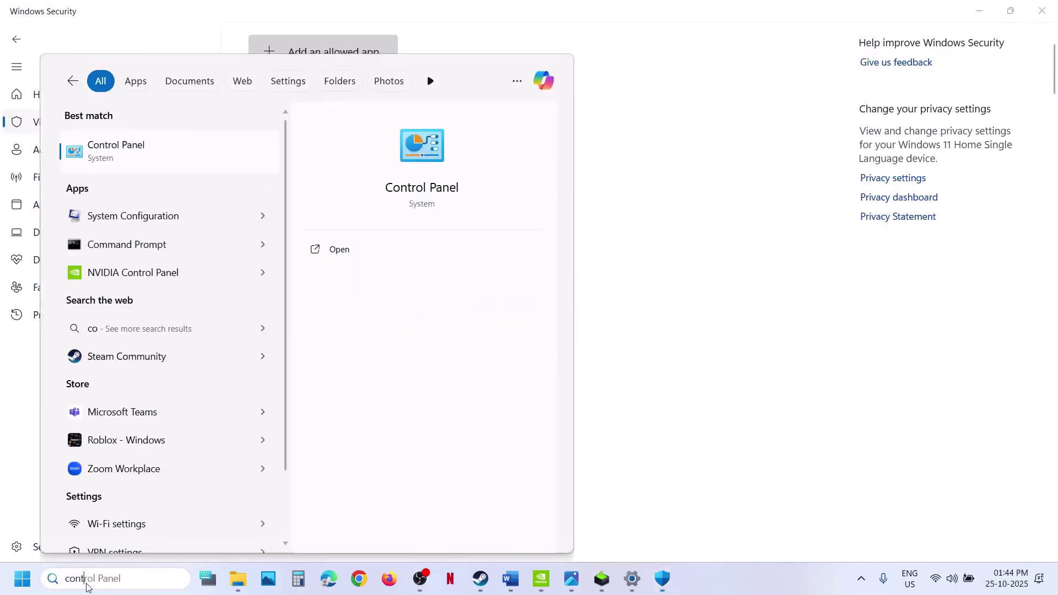
{"action": "type", "text": "rol"}
{"action": "key", "text": "Return"}
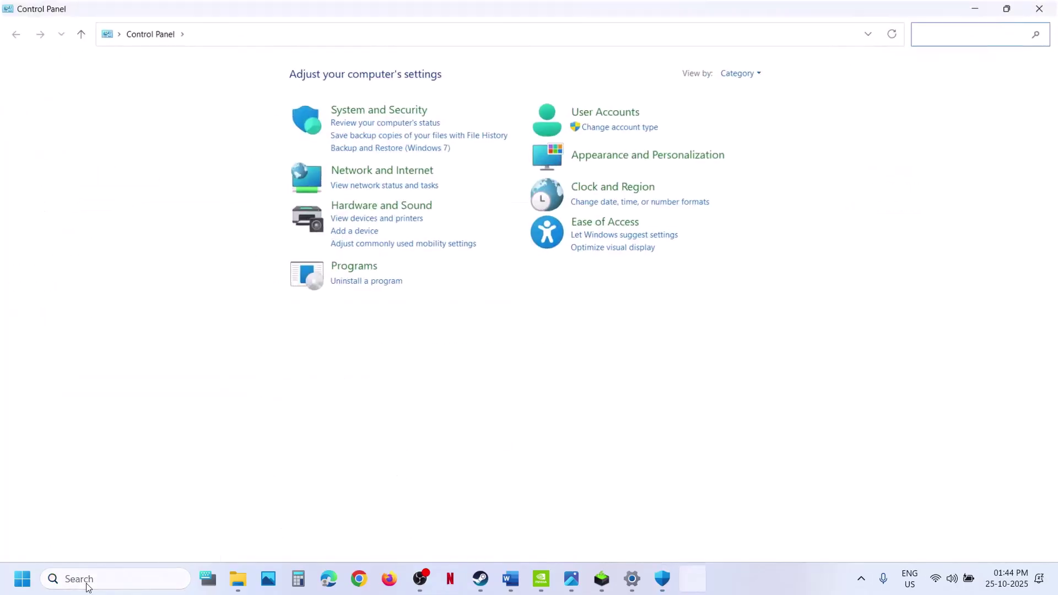
{"action": "left_click", "coordinate": [407, 109]}
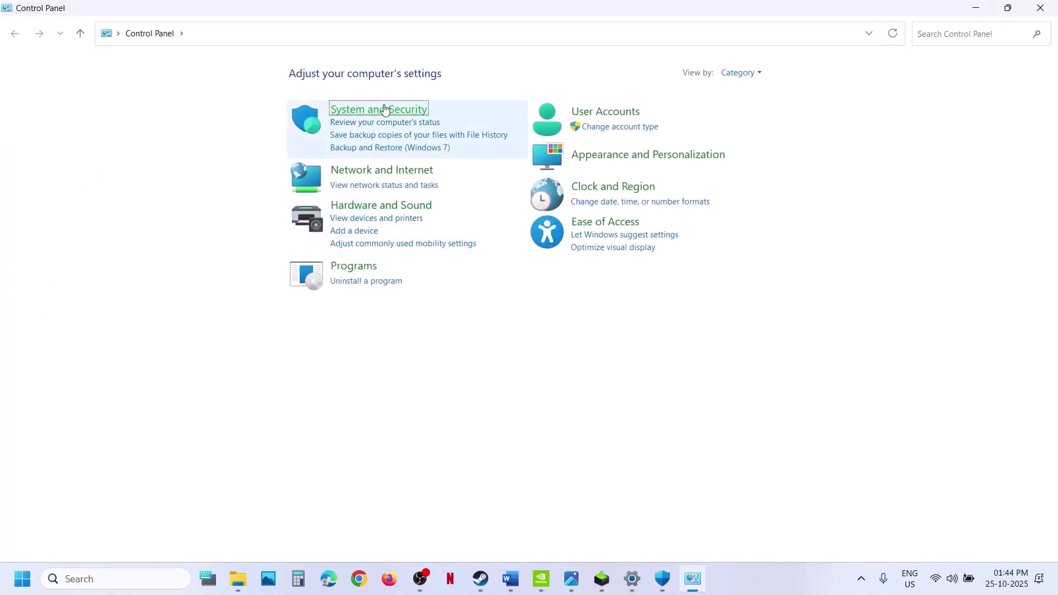
{"action": "left_click", "coordinate": [245, 124]}
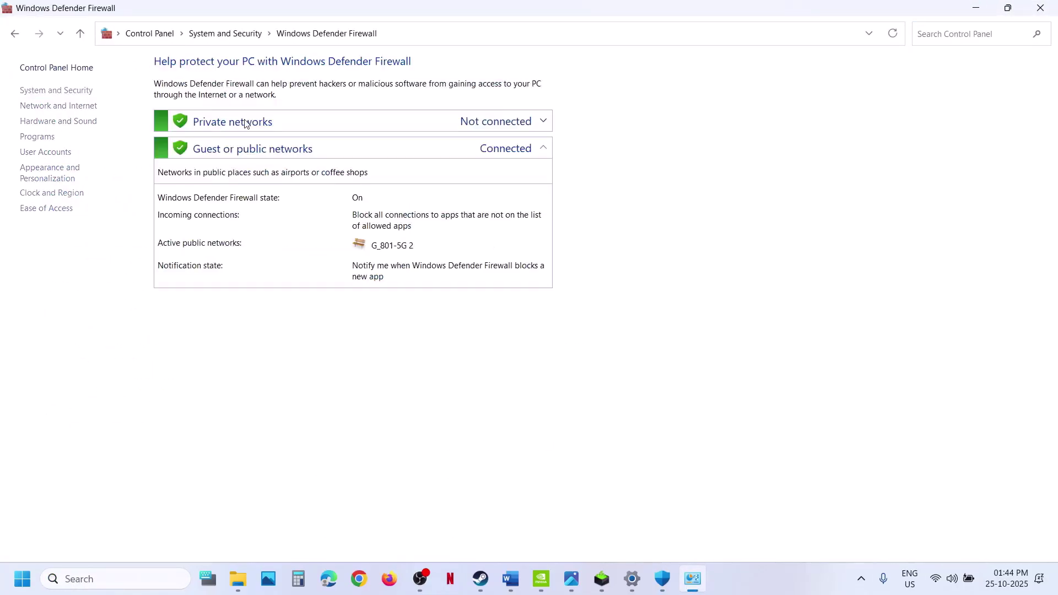
{"action": "left_click", "coordinate": [91, 108]}
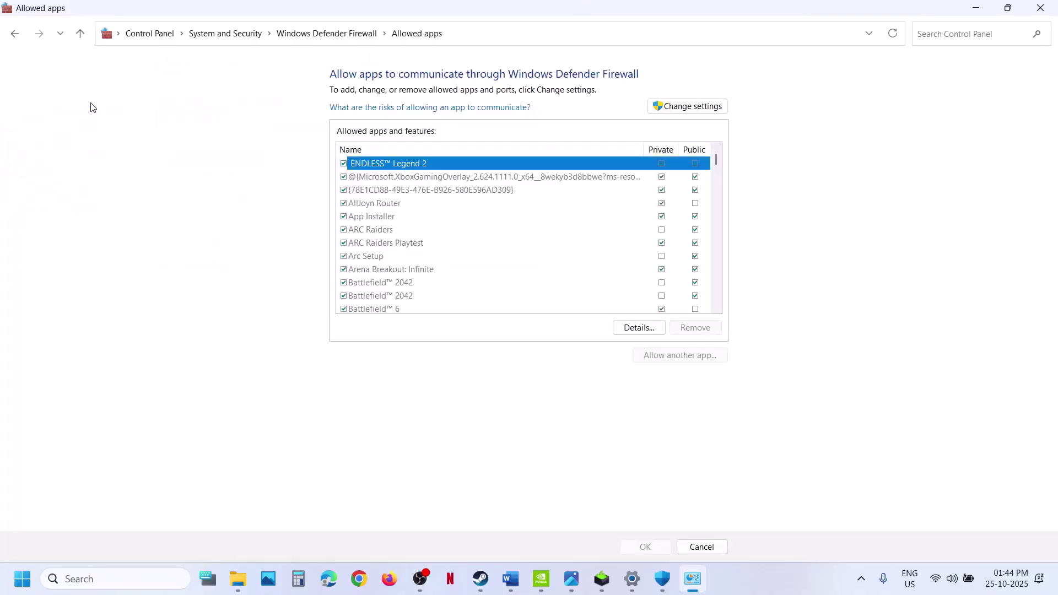
{"action": "left_click", "coordinate": [670, 106]}
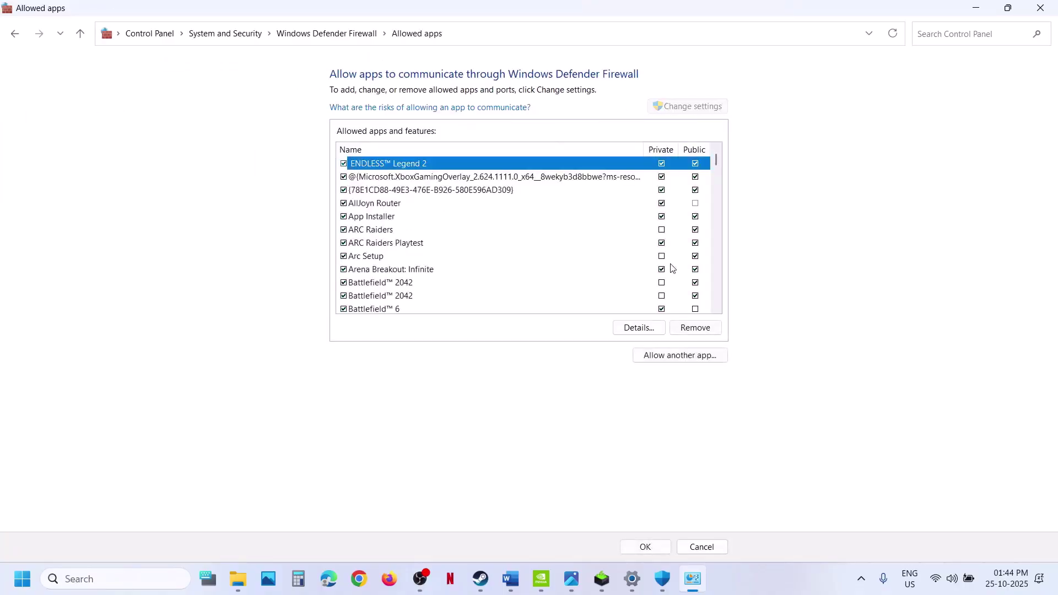
- Try adding the TheOuterWorlds2 game file to the firewall list and dismiss the already-listed warning
{"action": "left_click", "coordinate": [663, 354]}
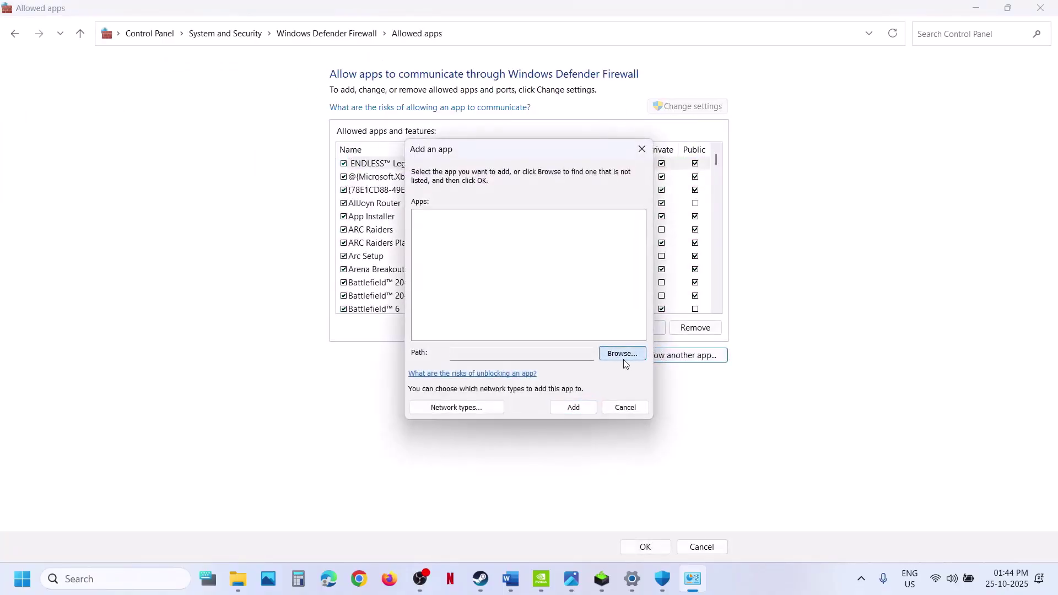
{"action": "left_click", "coordinate": [622, 353]}
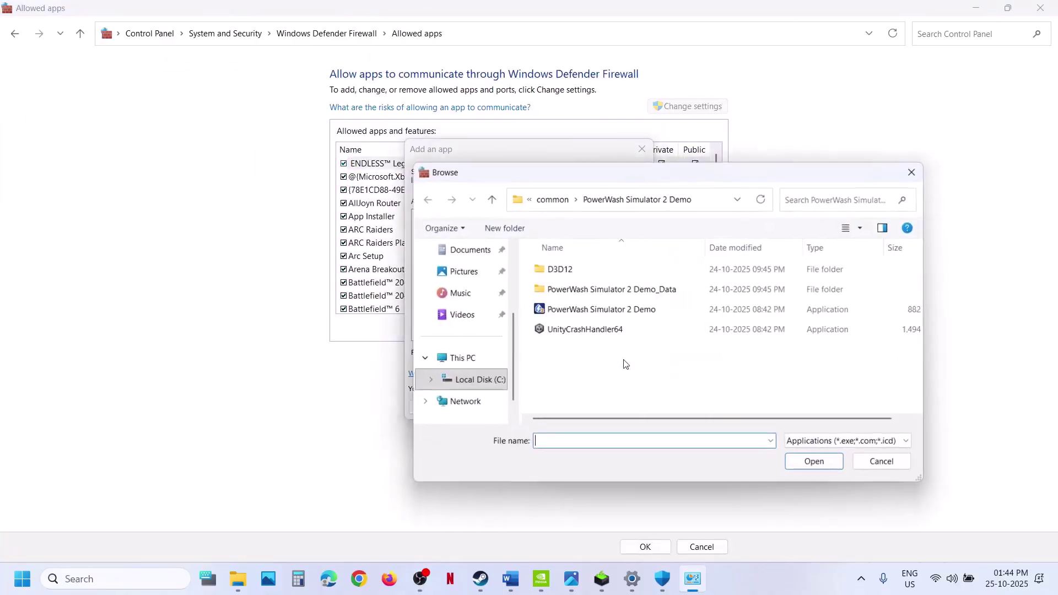
{"action": "left_click", "coordinate": [550, 197]}
{"action": "scroll", "coordinate": [597, 361], "scroll_direction": "down", "scroll_amount": 2}
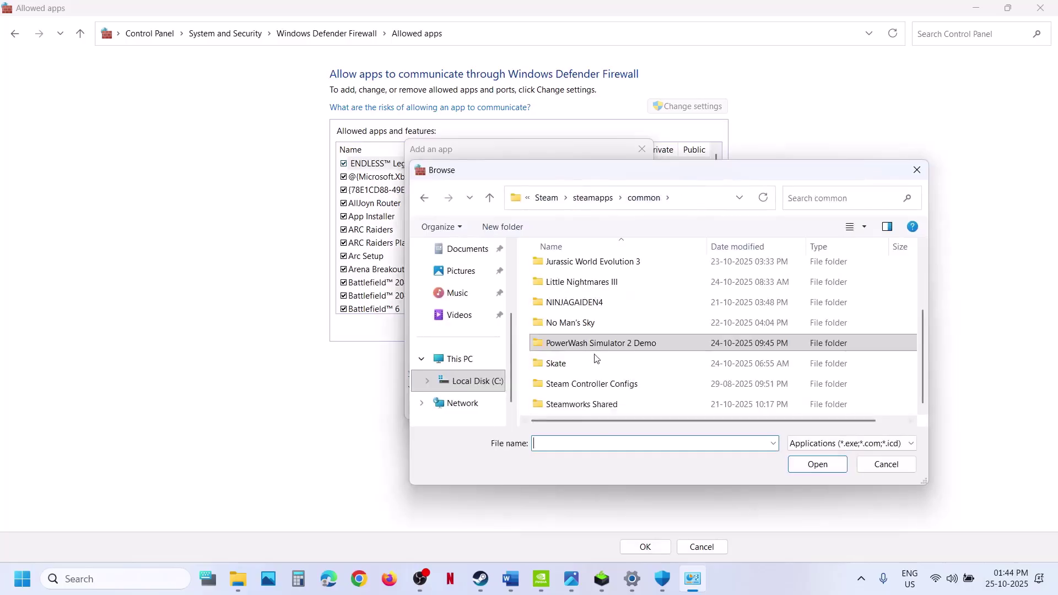
{"action": "double_click", "coordinate": [584, 406]}
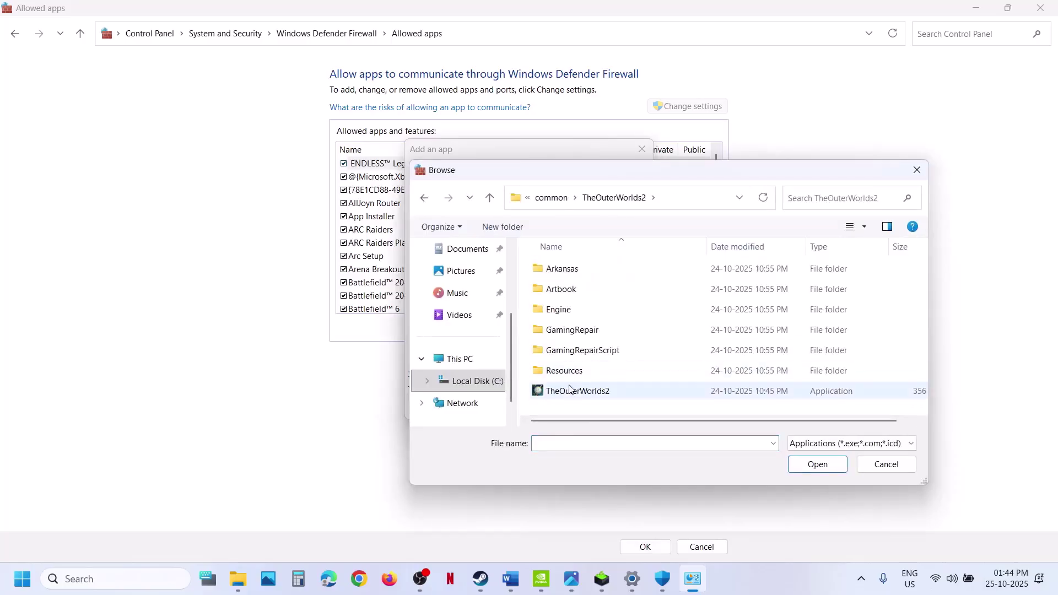
{"action": "left_click", "coordinate": [572, 391]}
{"action": "left_click", "coordinate": [806, 466]}
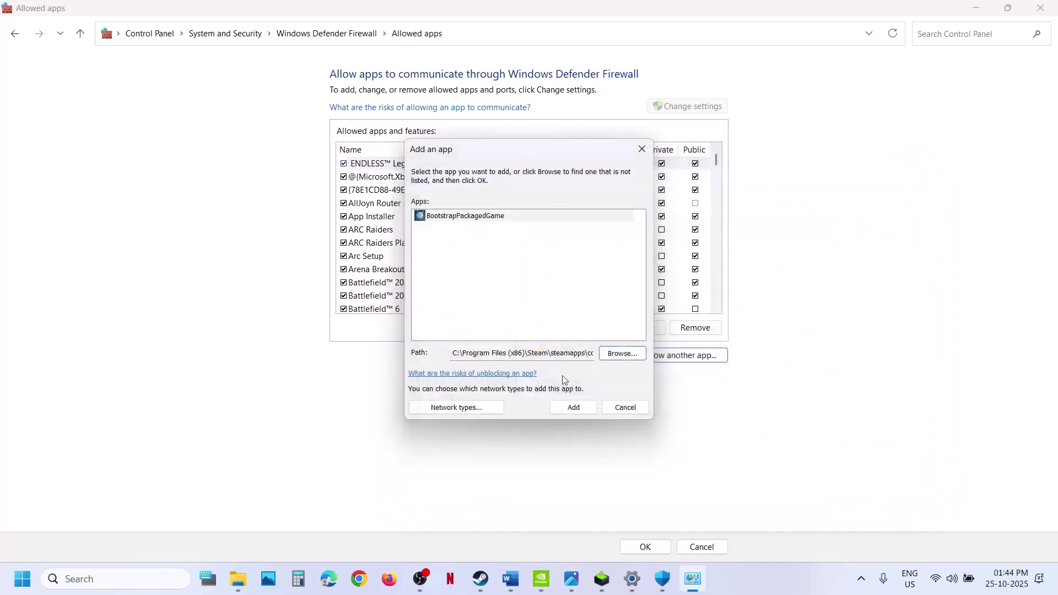
{"action": "left_click", "coordinate": [574, 411]}
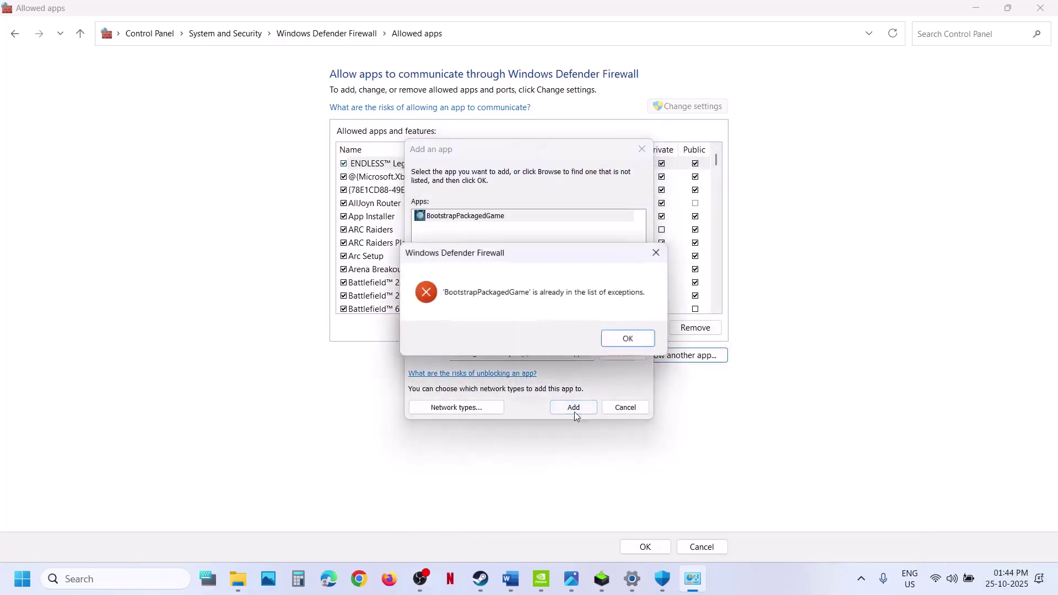
{"action": "left_click", "coordinate": [618, 345]}
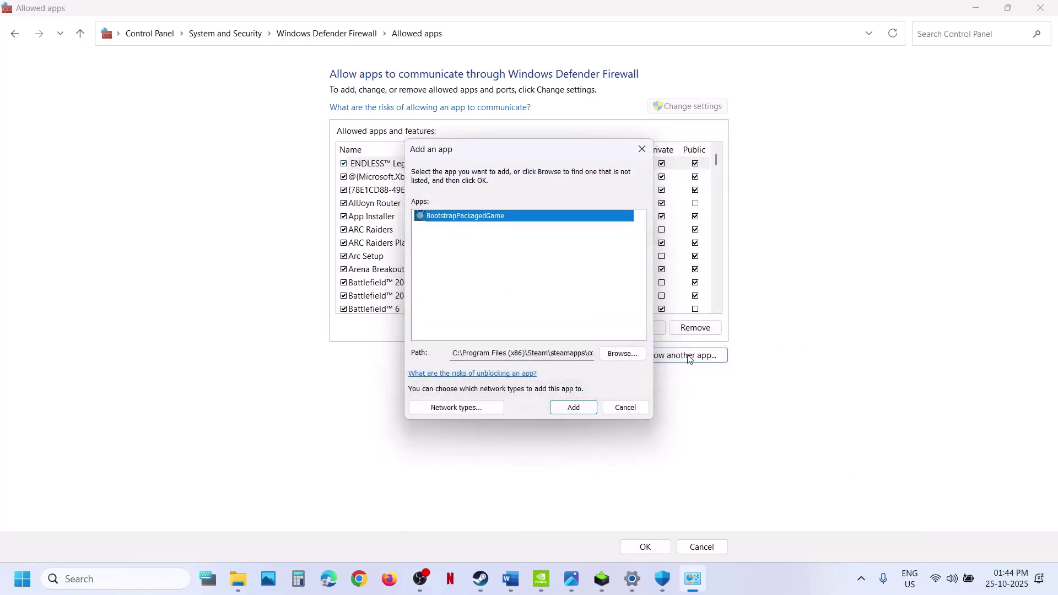
- Add TheOuterWorlds2-Win64-Shipping from Binaries\Win64 to the firewall list, then close Allowed apps and Windows Security
{"action": "left_click", "coordinate": [635, 358]}
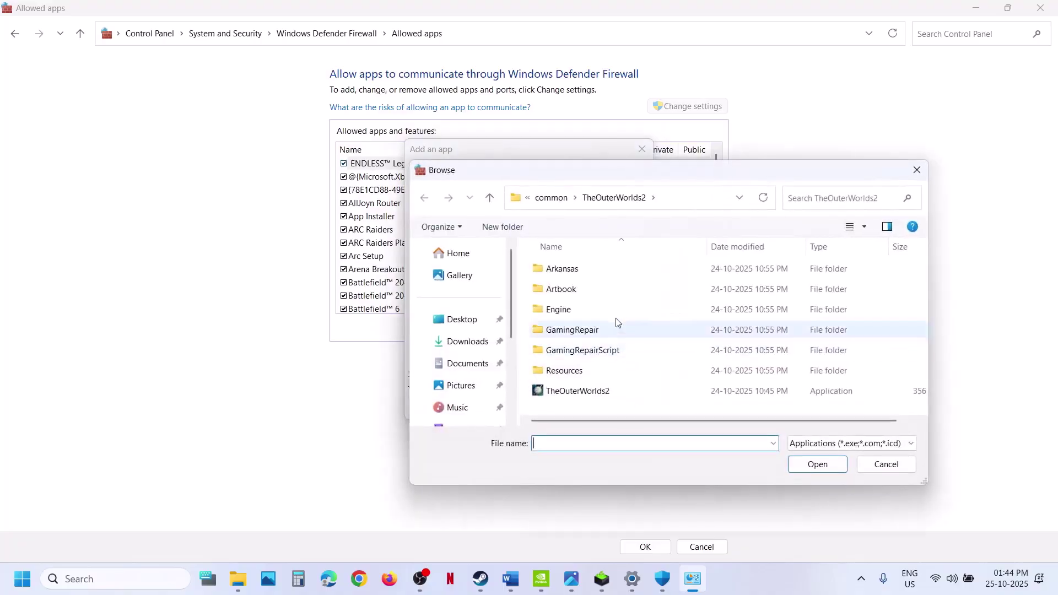
{"action": "double_click", "coordinate": [562, 269]}
{"action": "double_click", "coordinate": [562, 269]}
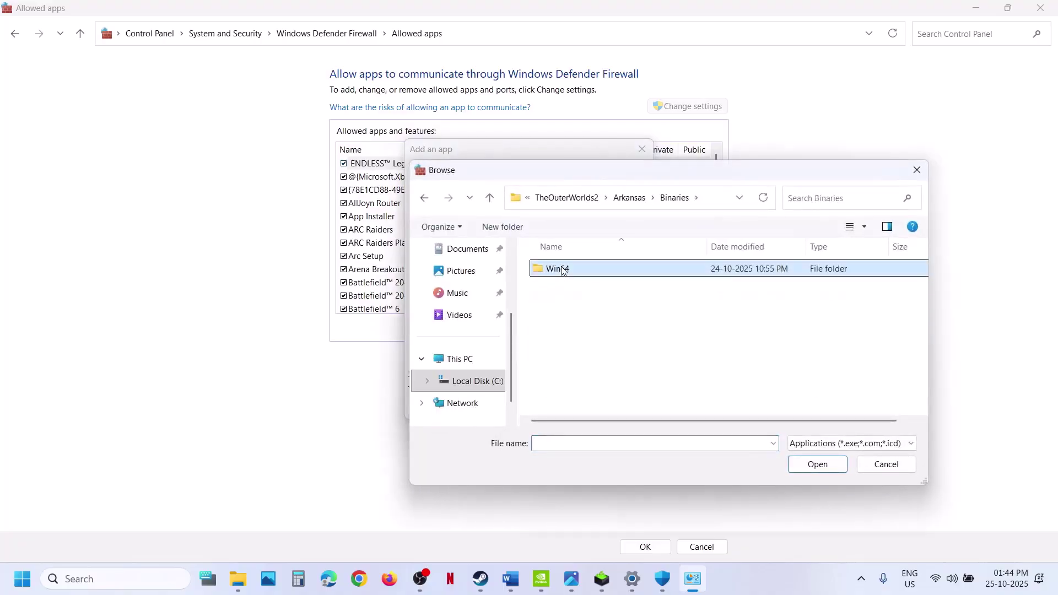
{"action": "left_click", "coordinate": [579, 287]}
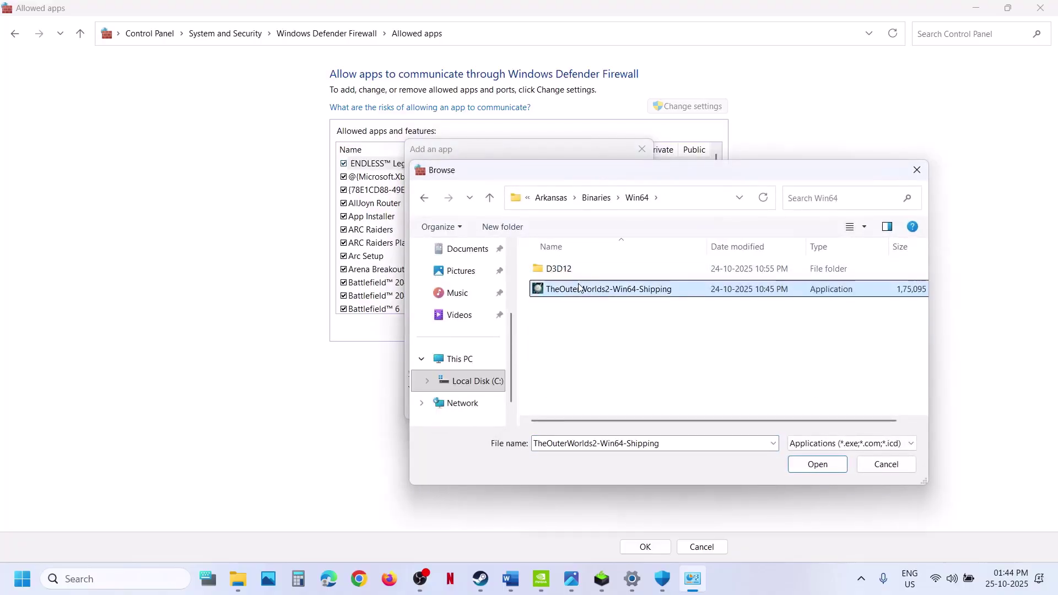
{"action": "left_click", "coordinate": [811, 465]}
{"action": "left_click", "coordinate": [576, 409]}
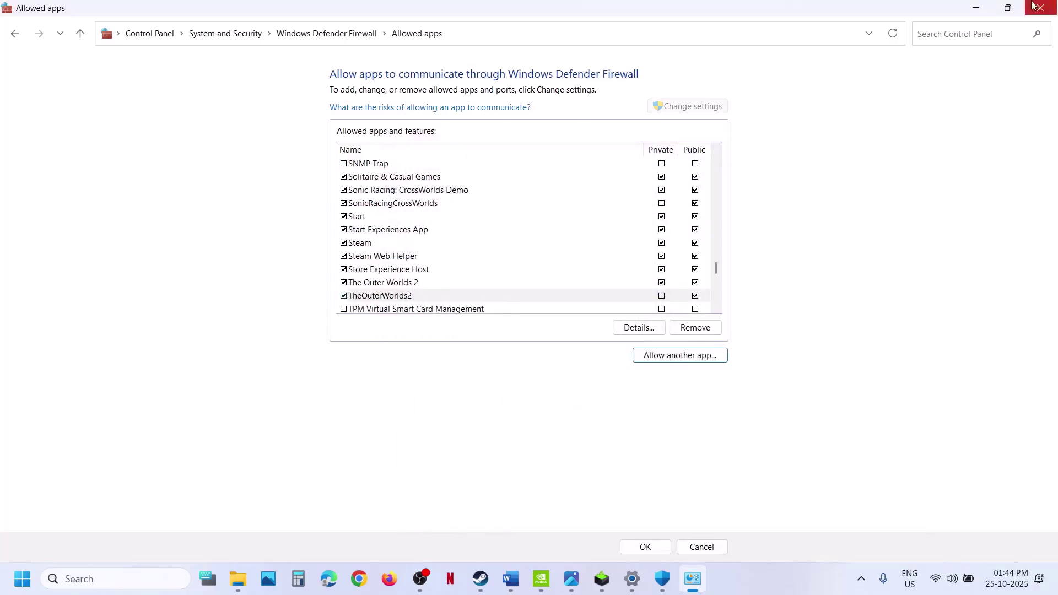
{"action": "left_click", "coordinate": [1007, 8]}
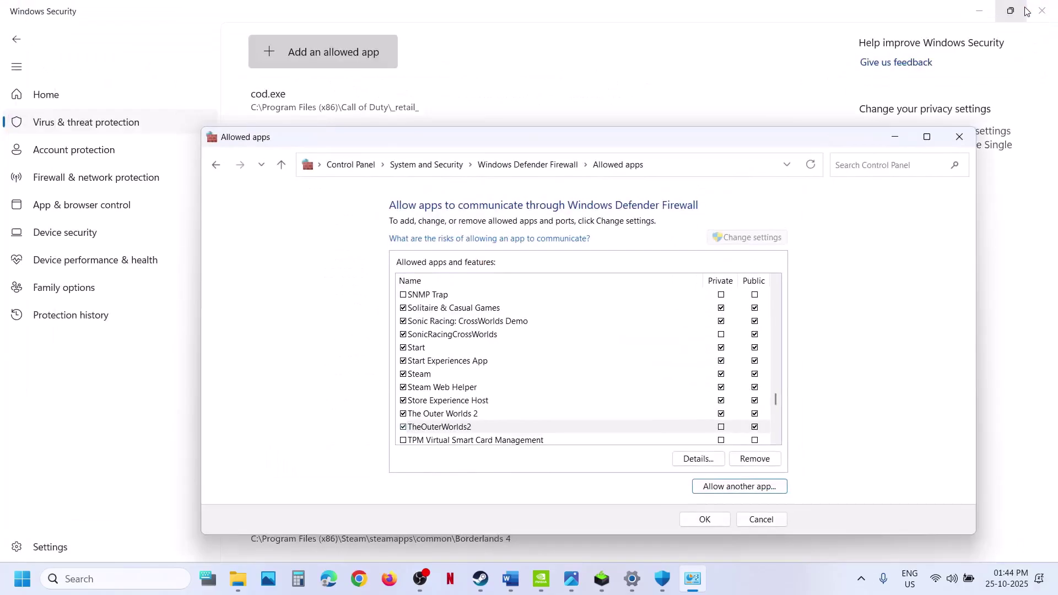
{"action": "left_click", "coordinate": [947, 139]}
{"action": "left_click", "coordinate": [1050, 12]}
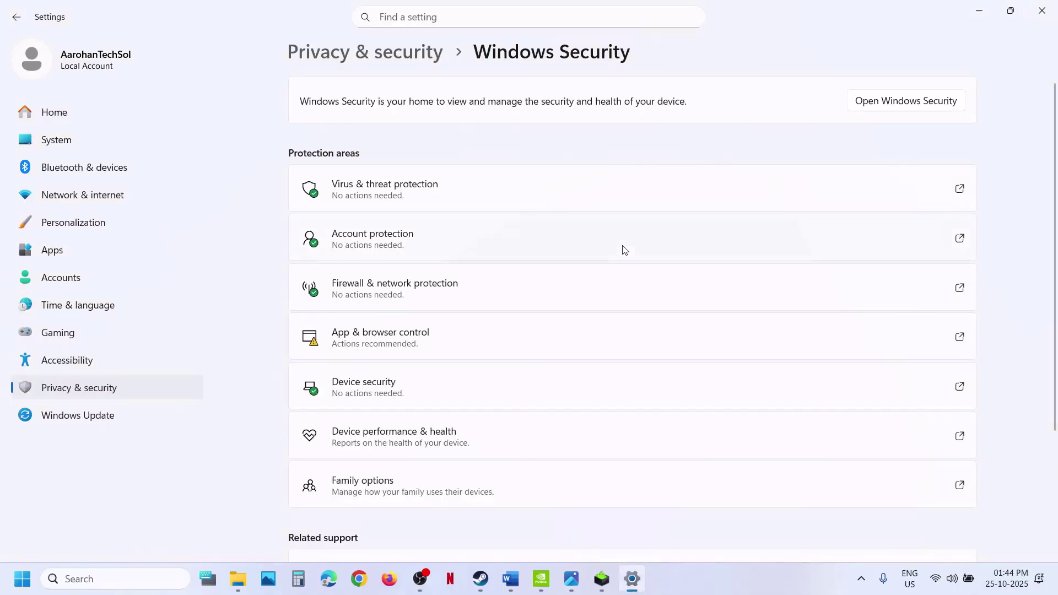
- Append ', gaming services repair tool' to the Step 5 heading and paste the phrase into the browser
{"action": "left_click", "coordinate": [1041, 17]}
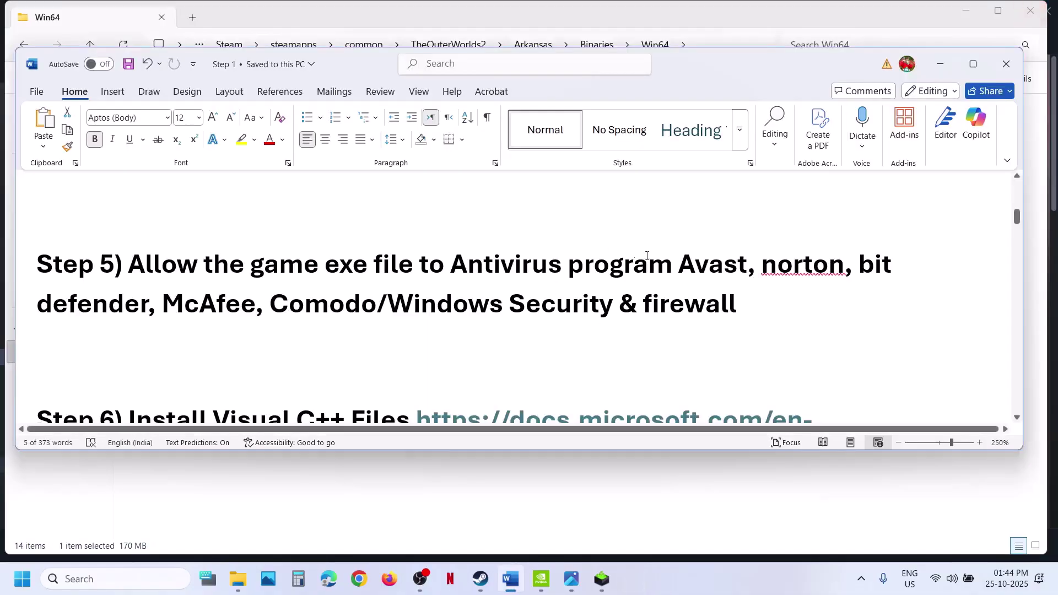
{"action": "left_click_drag", "start_coordinate": [673, 265], "coordinate": [357, 316]}
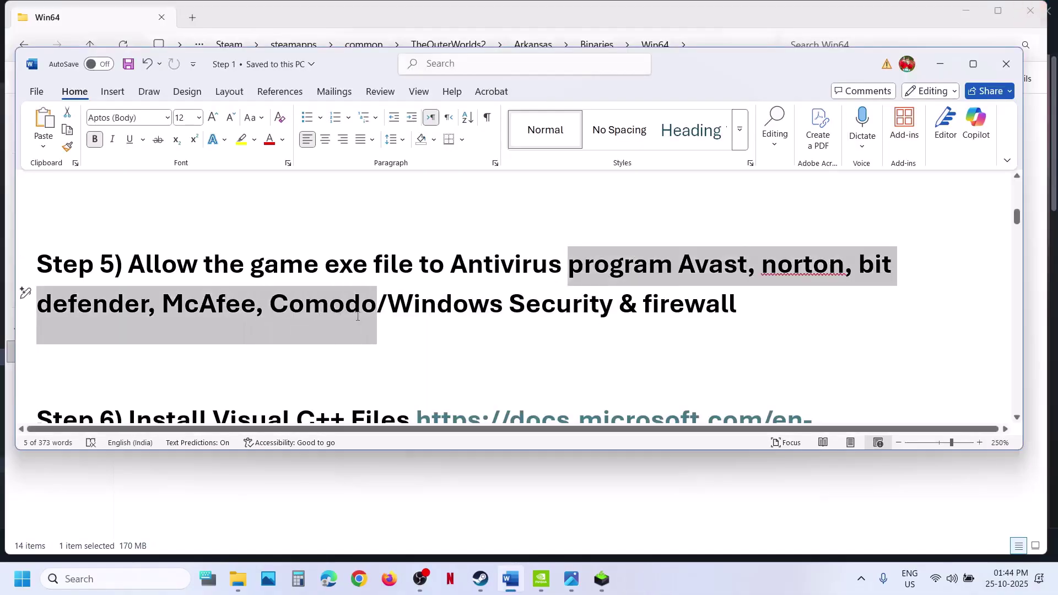
{"action": "left_click", "coordinate": [361, 316]}
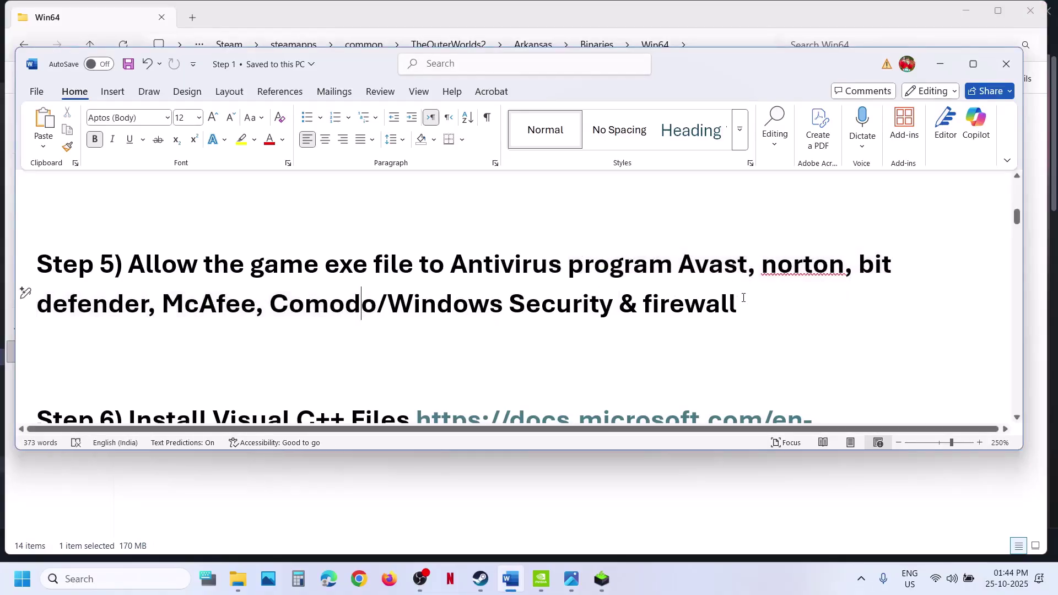
{"action": "type", "text": ", gaming s"}
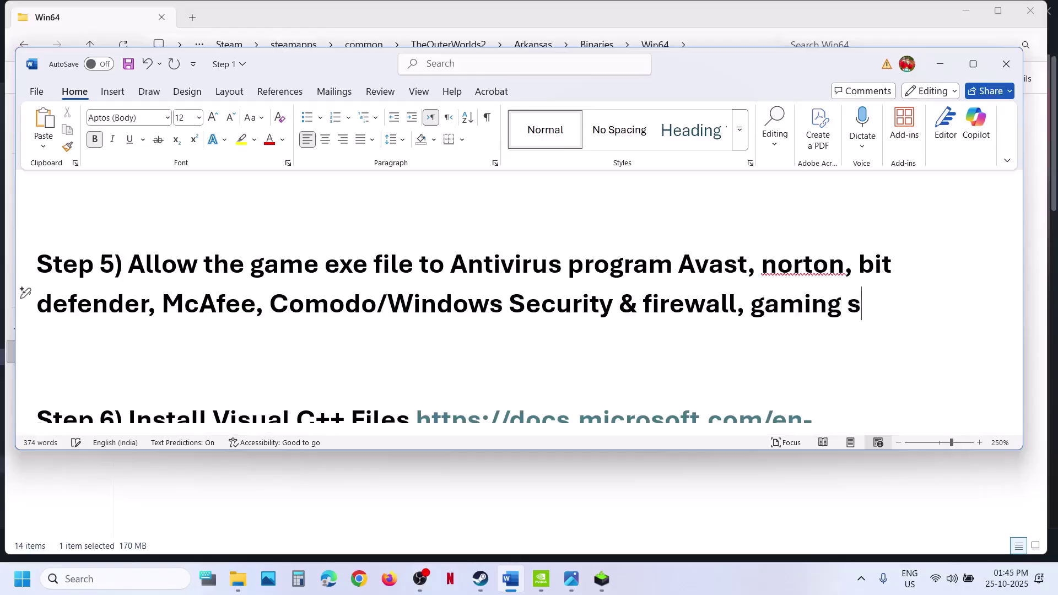
{"action": "type", "text": "ervices rep"}
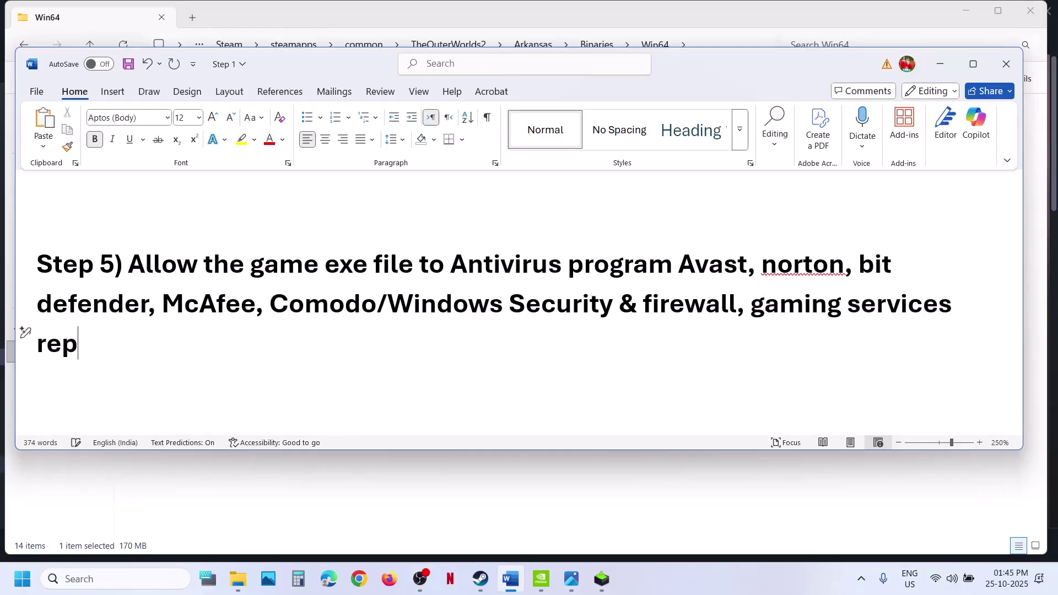
{"action": "type", "text": "air tool"}
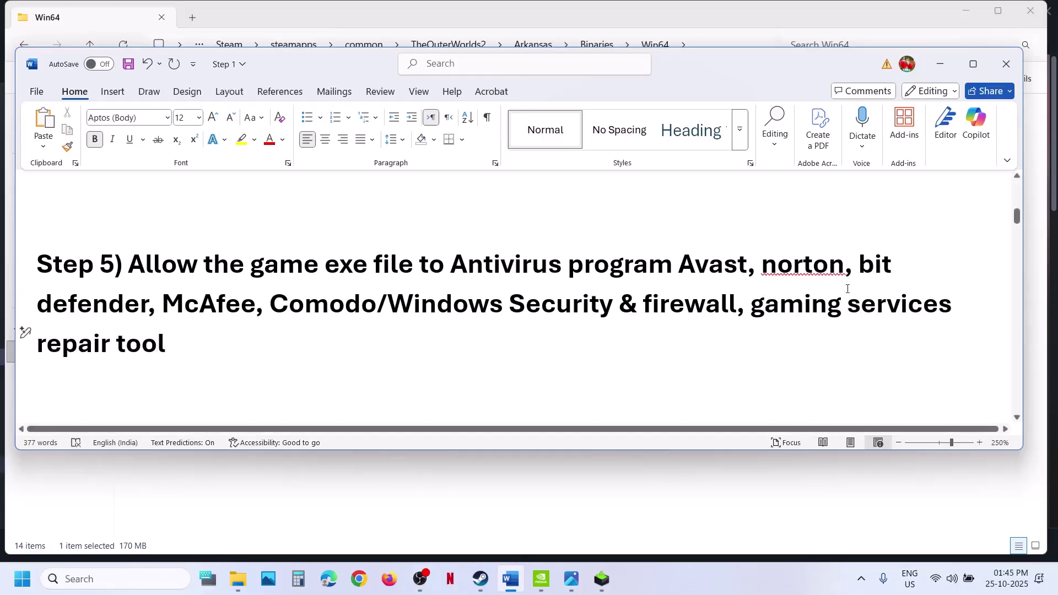
{"action": "left_click_drag", "start_coordinate": [757, 302], "coordinate": [213, 328]}
{"action": "key", "text": "ctrl+c"}
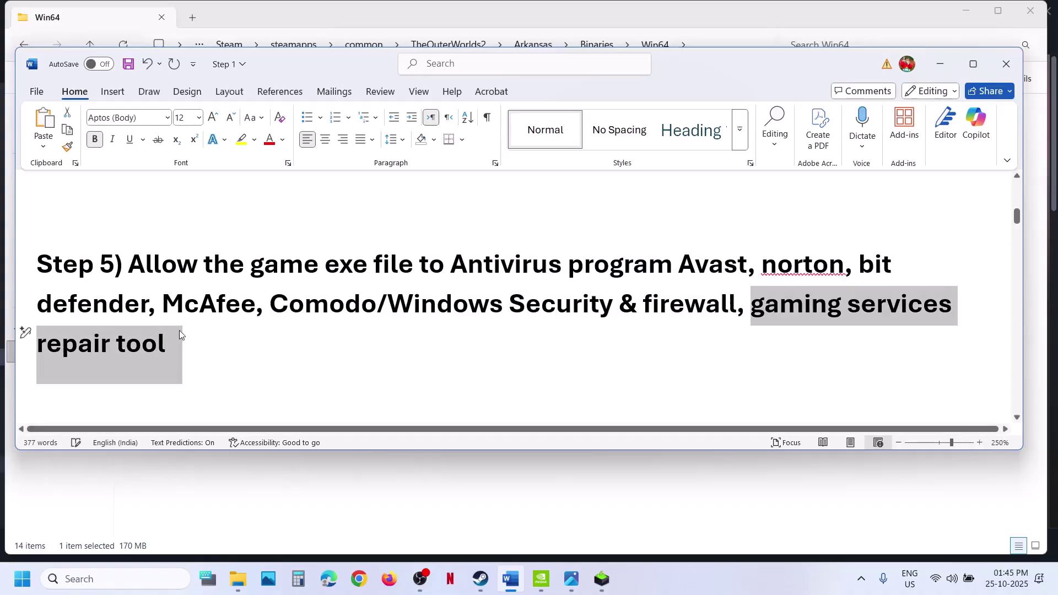
{"action": "left_click", "coordinate": [358, 579]}
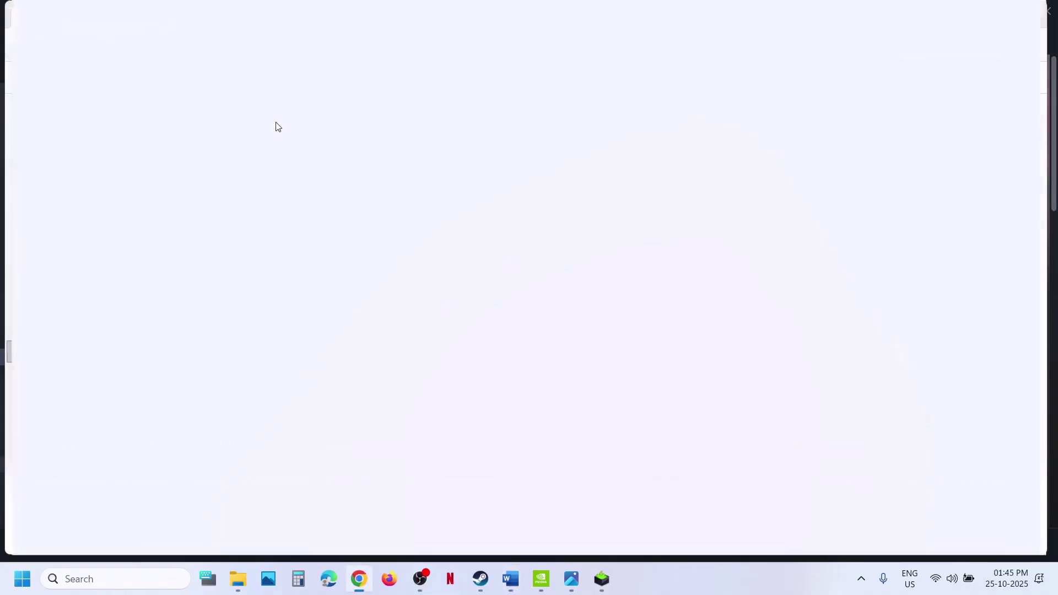
{"action": "key", "text": "ctrl+v"}
- Search 'gaming services repair tool', then download and run GamingRepairTool.exe from Xbox Support's Downloadable version
{"action": "key", "text": "Return"}
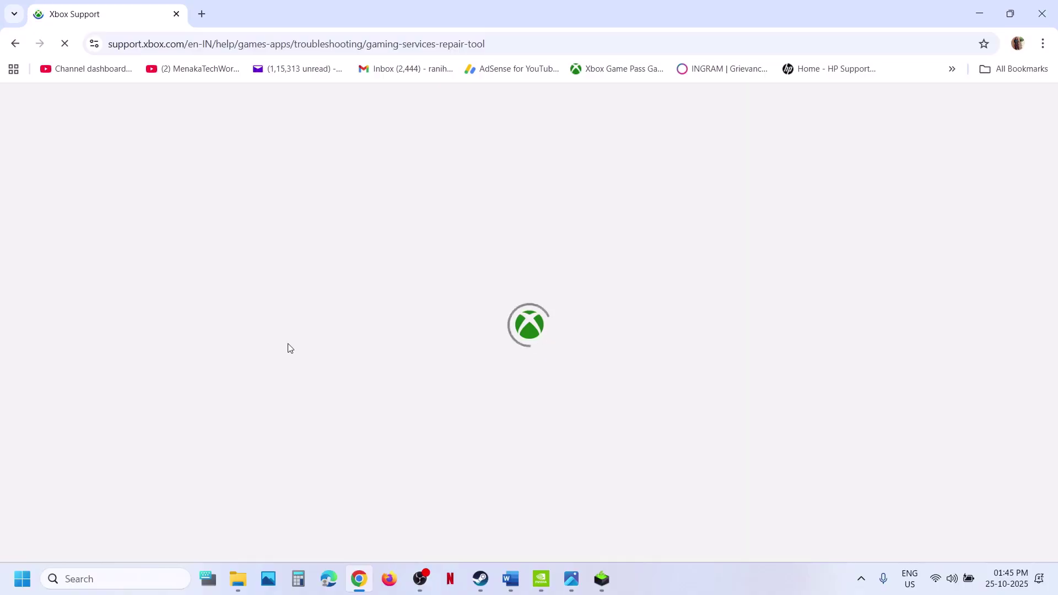
{"action": "left_click", "coordinate": [536, 38]}
{"action": "key", "text": "Return"}
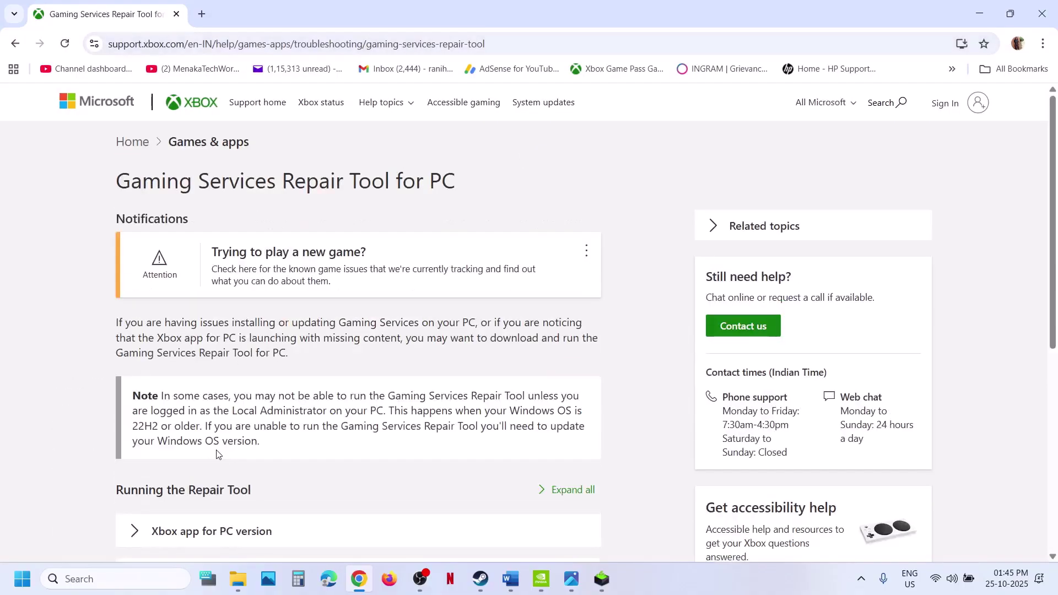
{"action": "scroll", "coordinate": [217, 454], "scroll_direction": "down", "scroll_amount": 4}
{"action": "left_click", "coordinate": [207, 366]}
{"action": "scroll", "coordinate": [208, 363], "scroll_direction": "down", "scroll_amount": 11}
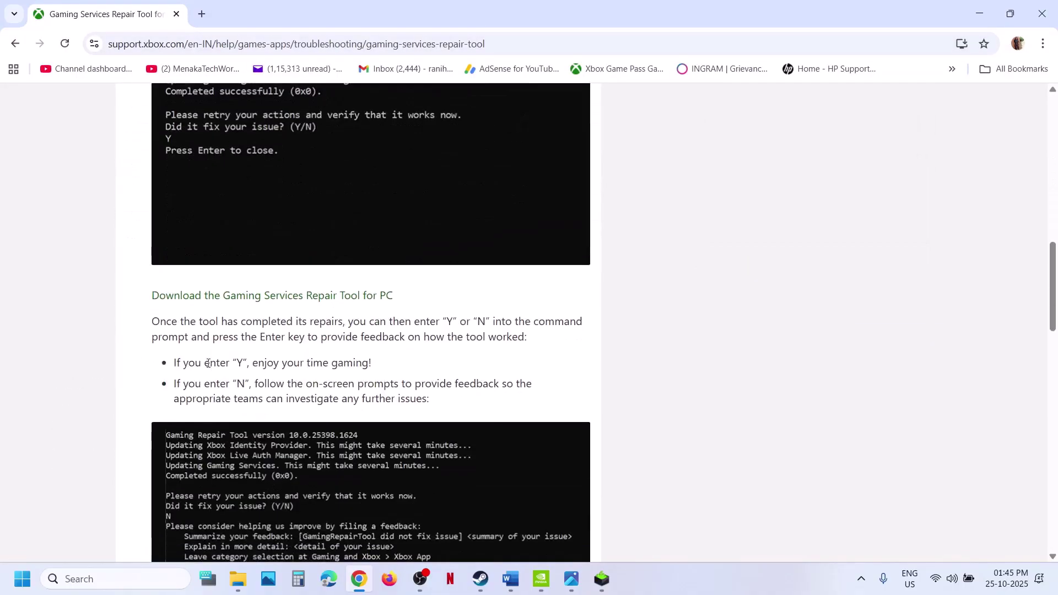
{"action": "left_click", "coordinate": [247, 298]}
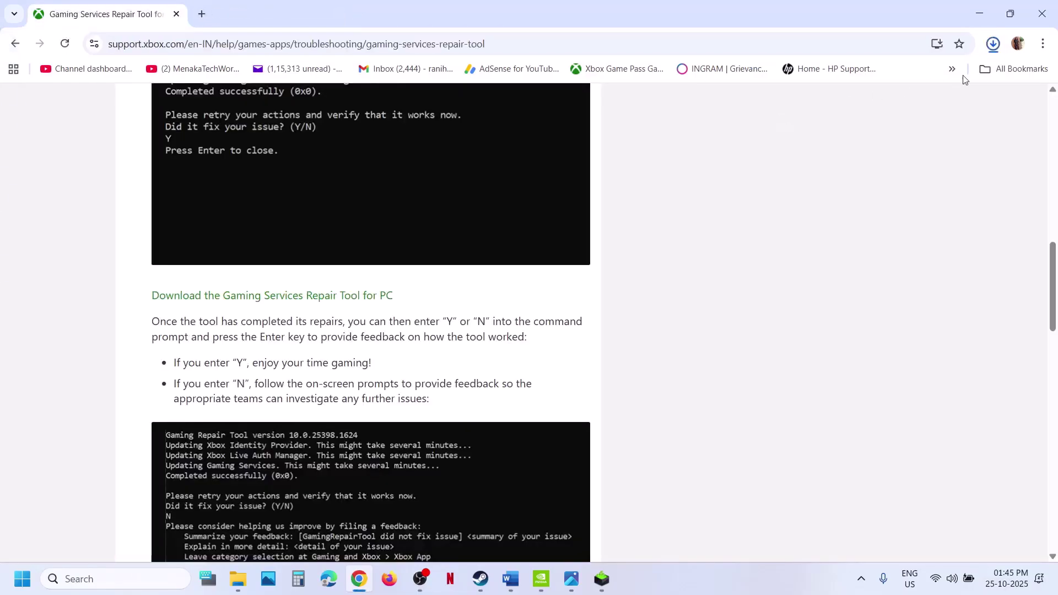
{"action": "left_click", "coordinate": [947, 76]}
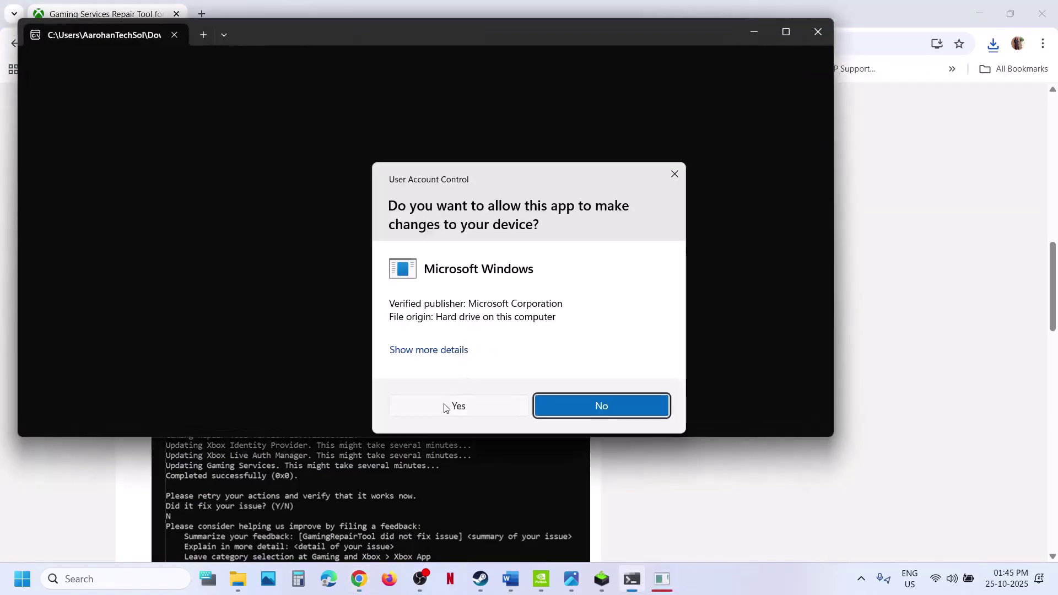
{"action": "left_click", "coordinate": [446, 404]}
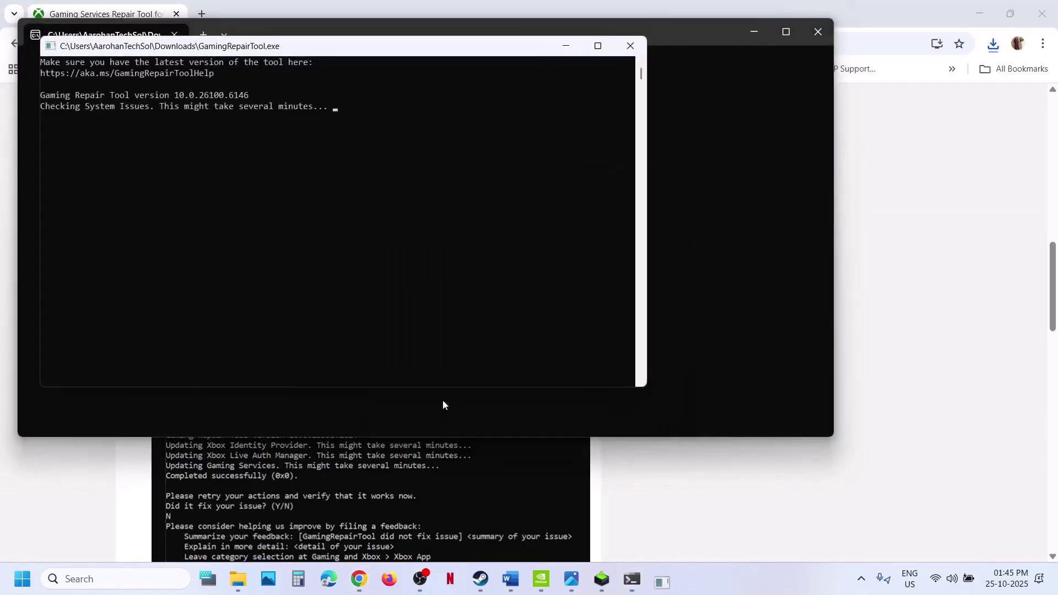
- Let the repair tool finish with 'Completed successfully (0x0)' and close its console
{"action": "left_click", "coordinate": [375, 165]}
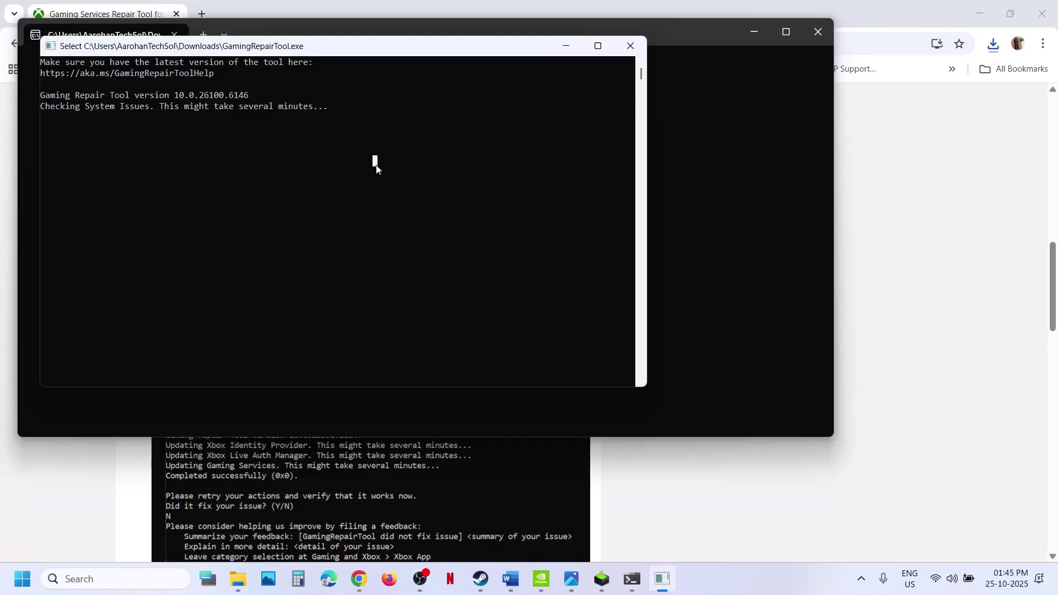
{"action": "right_click", "coordinate": [376, 164]}
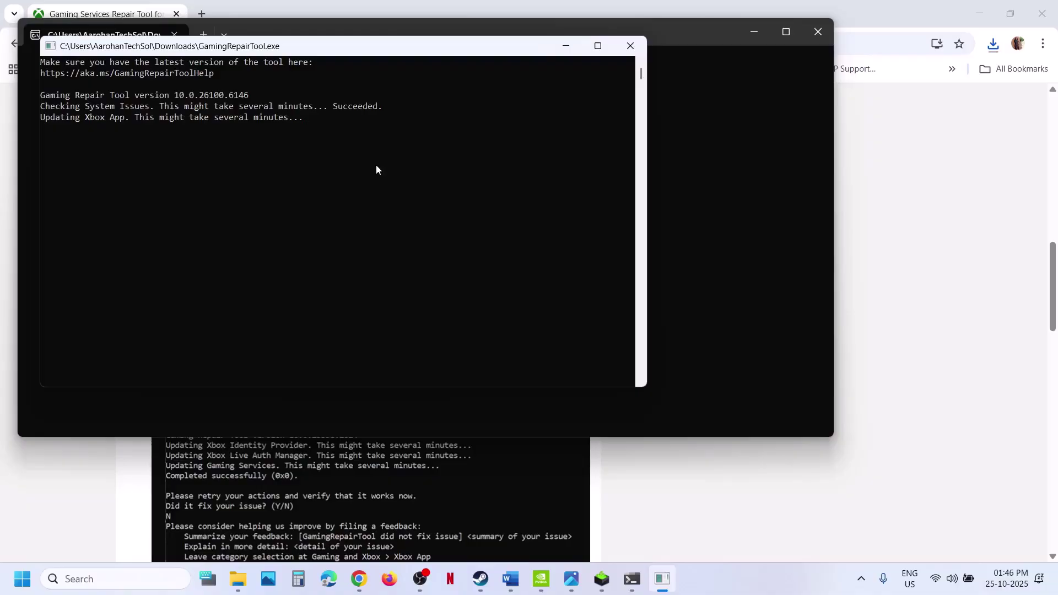
{"action": "left_click", "coordinate": [719, 592]}
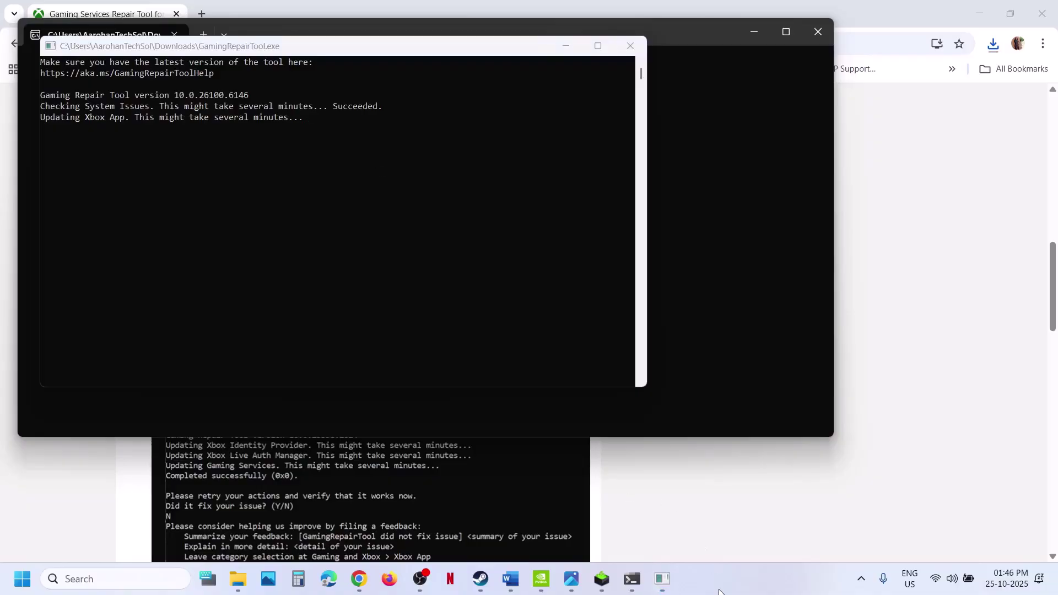
{"action": "left_click", "coordinate": [50, 165]}
{"action": "left_click_drag", "start_coordinate": [208, 160], "coordinate": [33, 159]}
{"action": "left_click", "coordinate": [626, 40]}
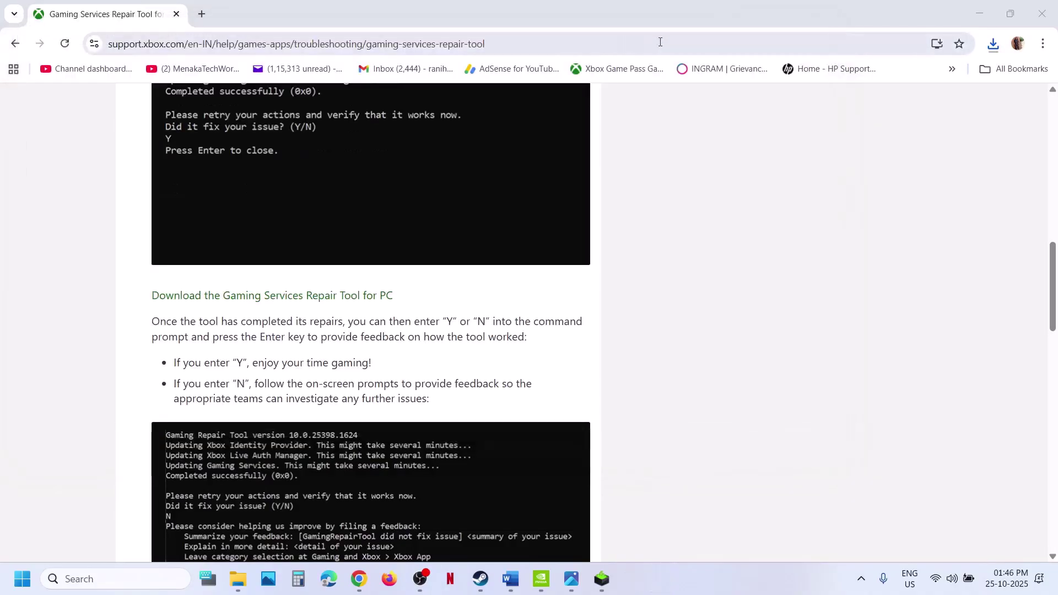
- Return to the Word guide and open the Step 6 Visual C++ redistributable link
{"action": "left_click", "coordinate": [511, 580]}
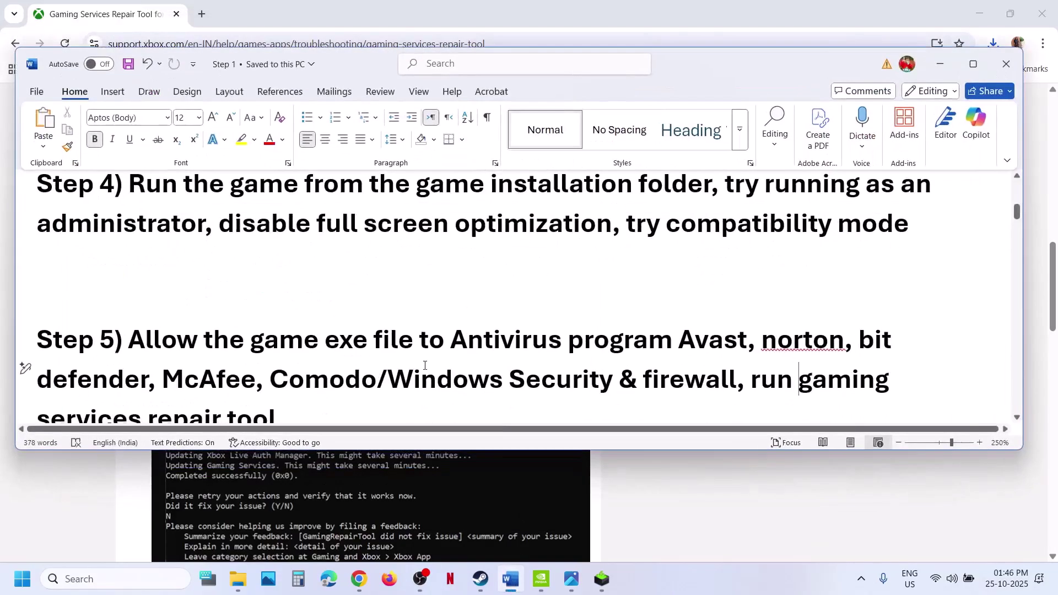
{"action": "scroll", "coordinate": [425, 365], "scroll_direction": "up", "scroll_amount": 3}
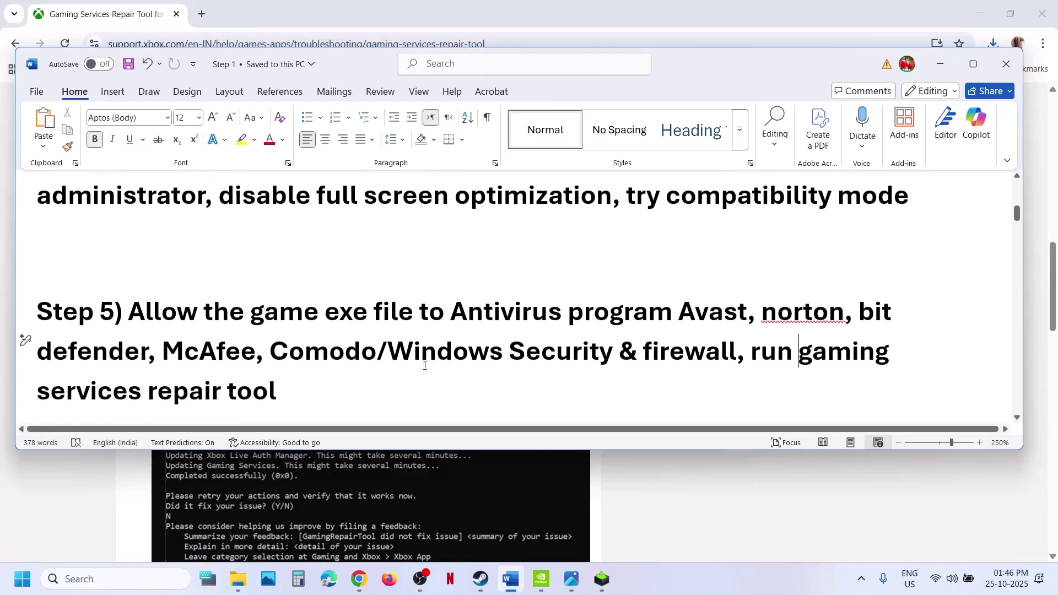
{"action": "scroll", "coordinate": [425, 365], "scroll_direction": "down", "scroll_amount": 10}
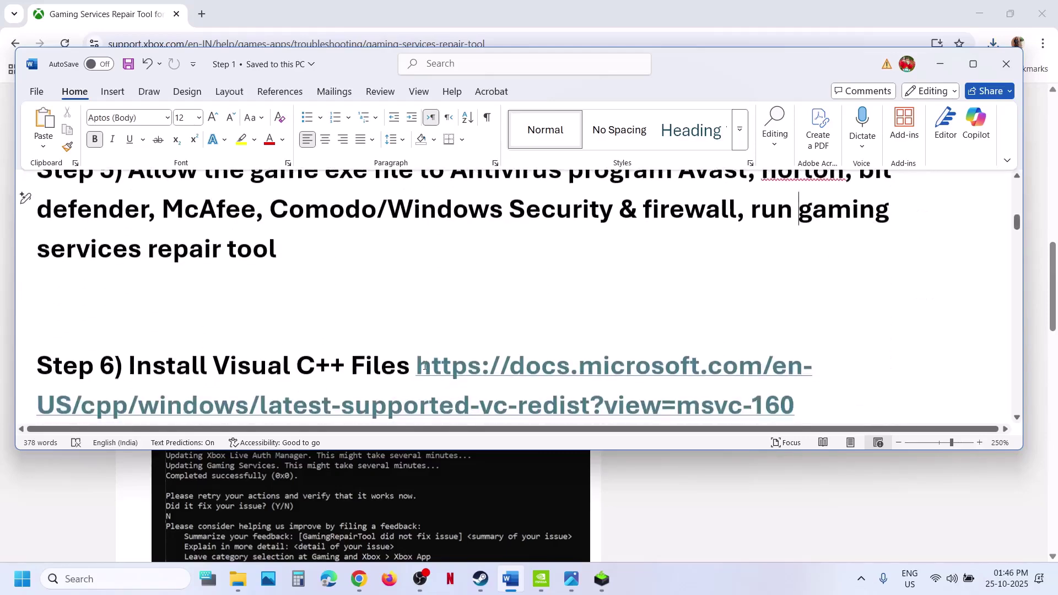
{"action": "scroll", "coordinate": [517, 266], "scroll_direction": "up", "scroll_amount": 1}
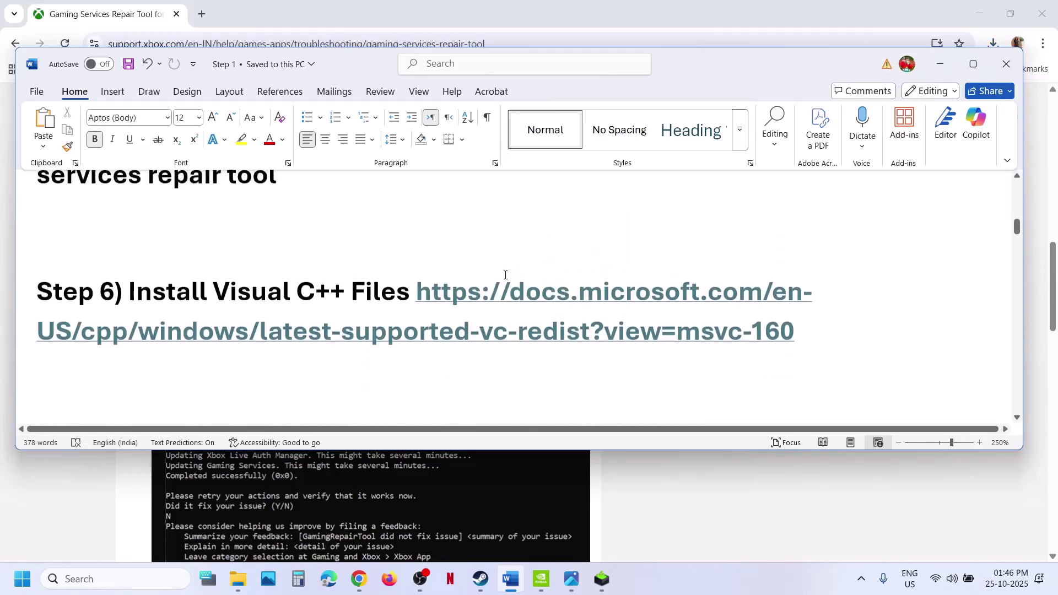
{"action": "left_click", "coordinate": [475, 290], "text": "ctrl"}
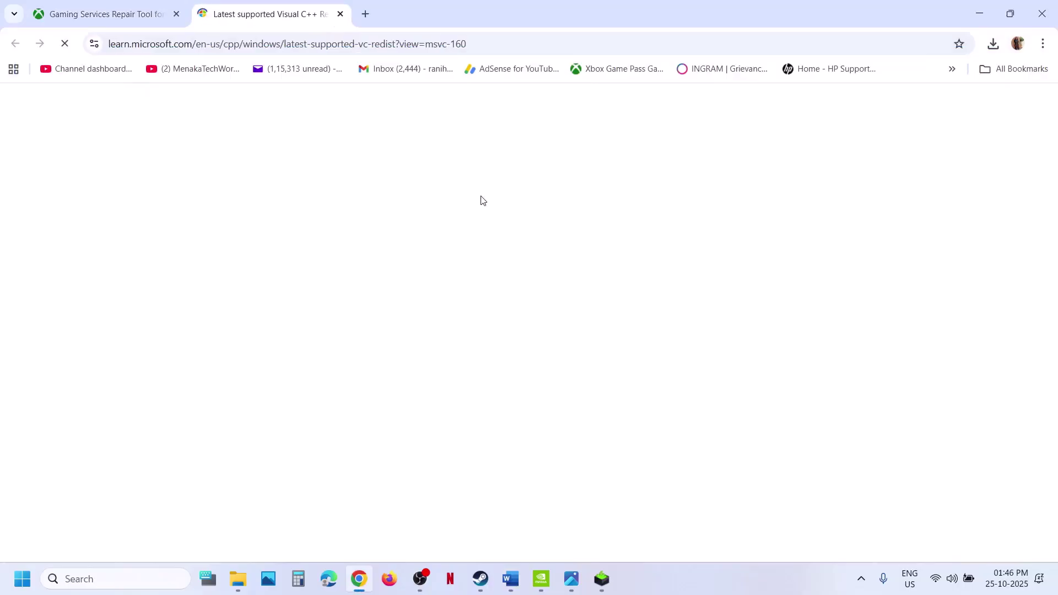
- Download and repair the x86 Visual C++ 2015-2022 redistributable
{"action": "scroll", "coordinate": [408, 413], "scroll_direction": "down", "scroll_amount": 5}
{"action": "scroll", "coordinate": [408, 413], "scroll_direction": "down", "scroll_amount": 7}
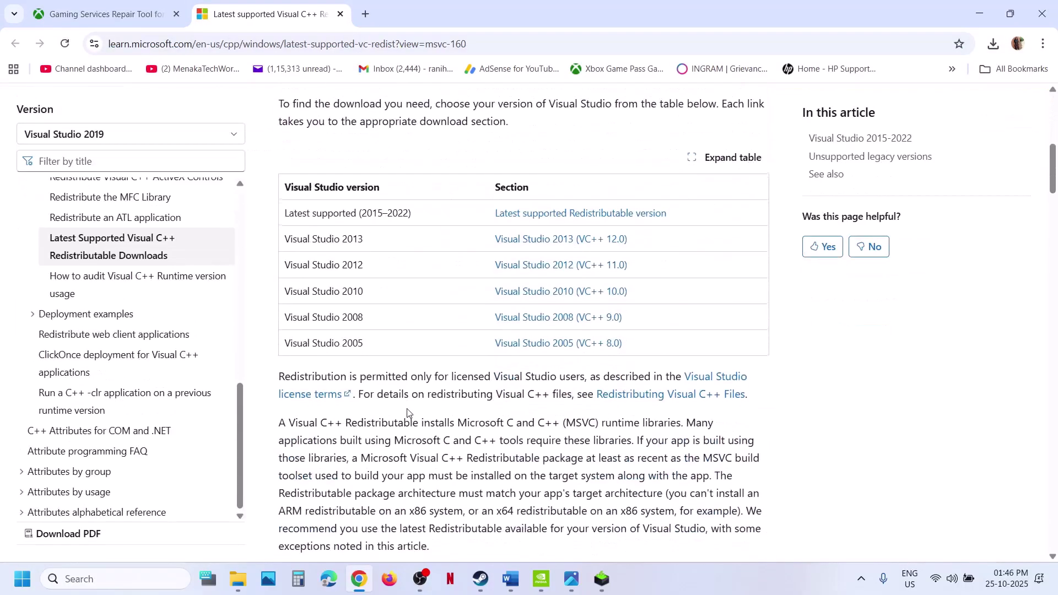
{"action": "scroll", "coordinate": [424, 313], "scroll_direction": "down", "scroll_amount": 6}
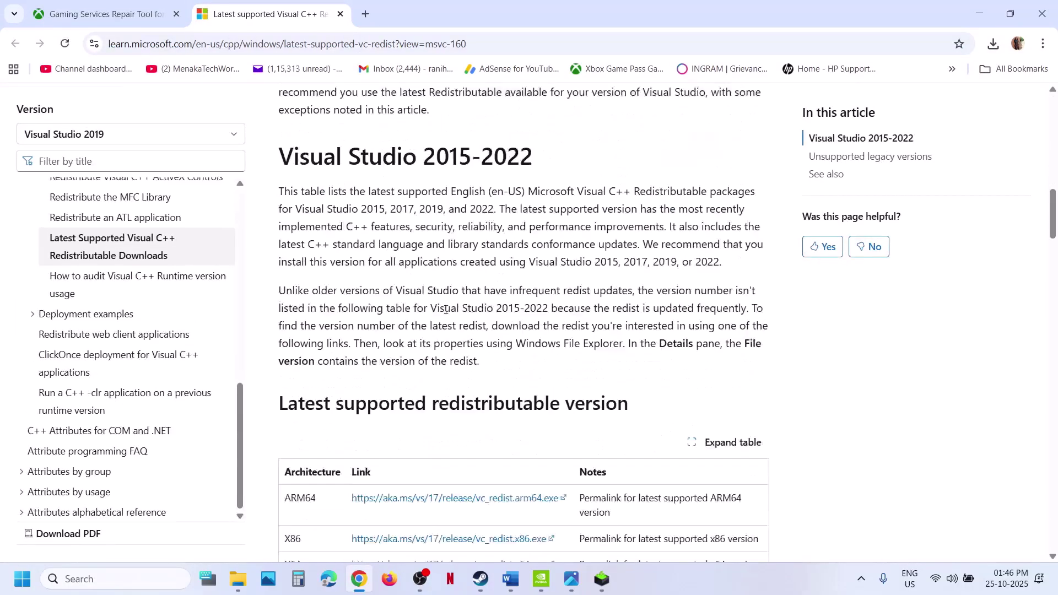
{"action": "left_click_drag", "start_coordinate": [285, 328], "coordinate": [454, 373]}
{"action": "left_click", "coordinate": [448, 333]}
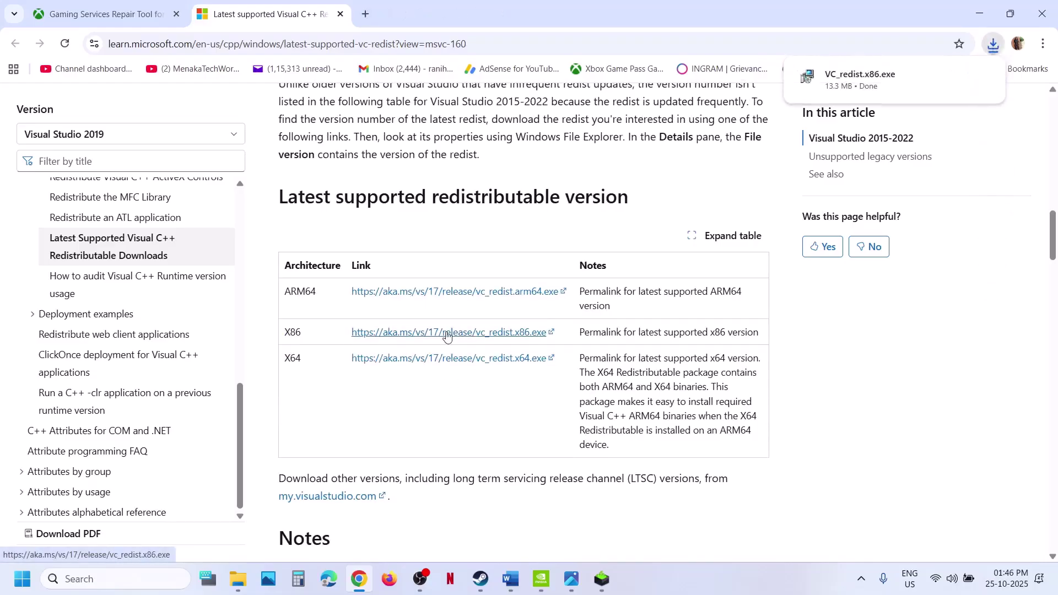
{"action": "left_click", "coordinate": [859, 80]}
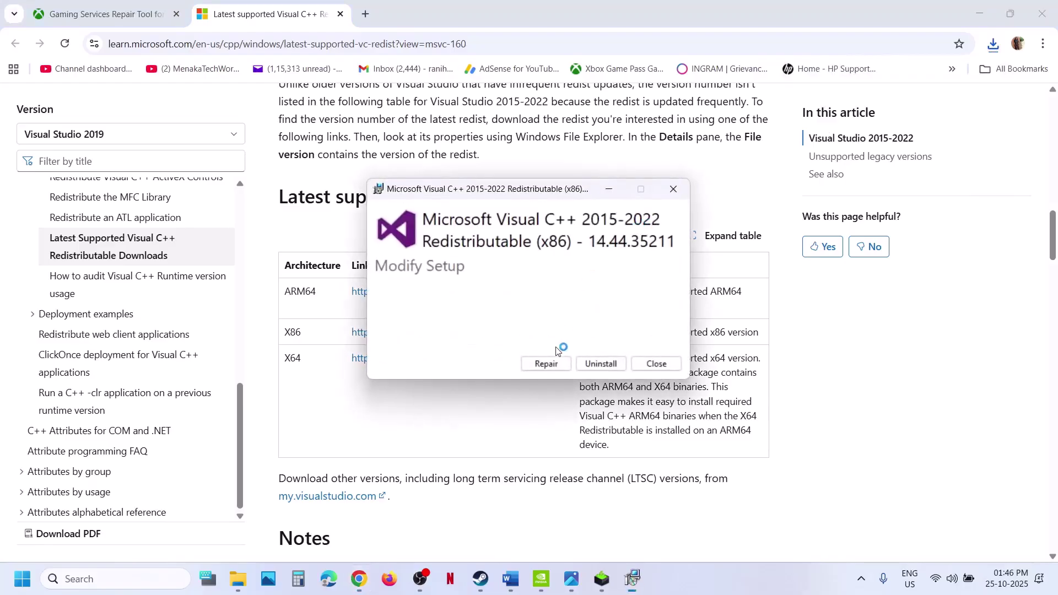
{"action": "left_click", "coordinate": [547, 360]}
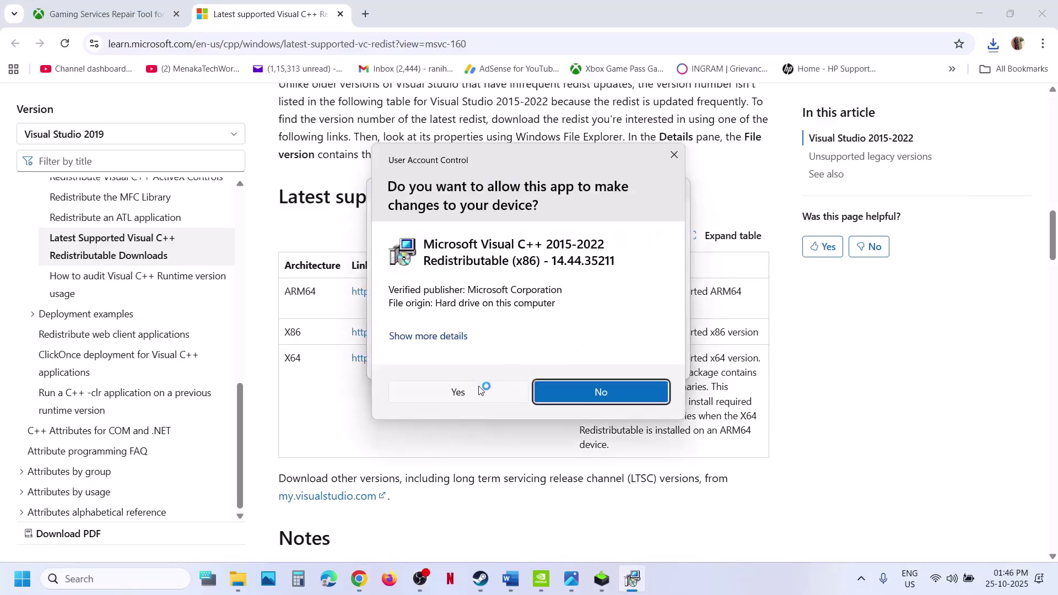
{"action": "left_click", "coordinate": [478, 390]}
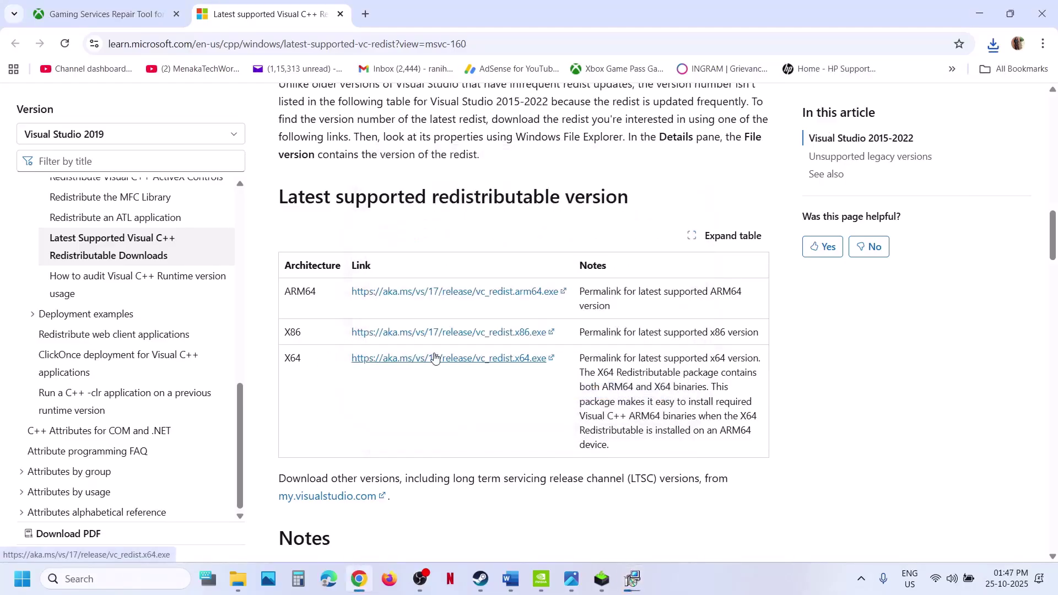
- Download and repair the x64 redistributable, then close both Setup Successful windows
{"action": "left_click", "coordinate": [448, 358]}
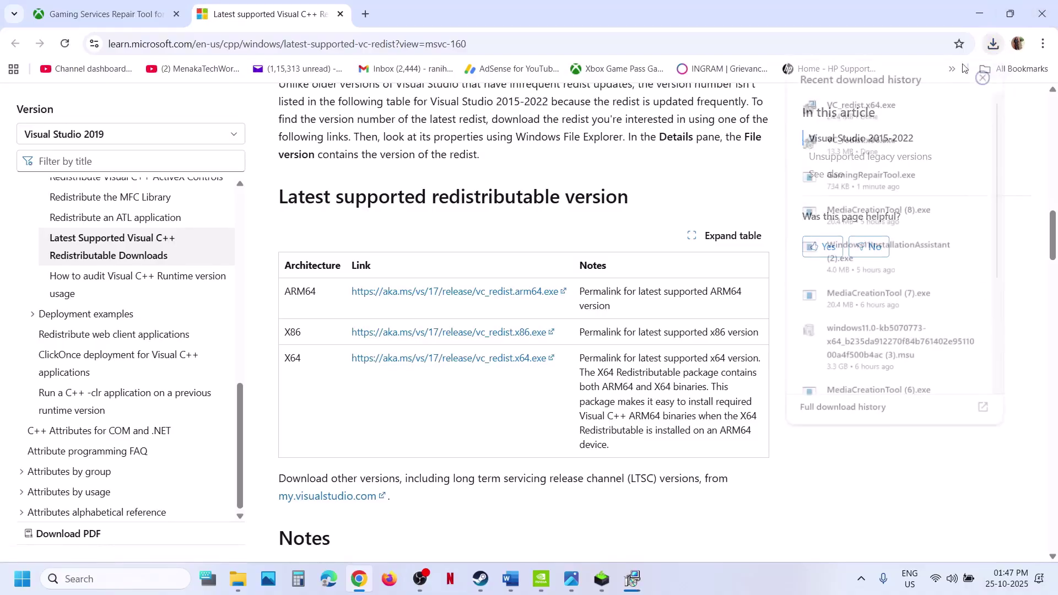
{"action": "left_click", "coordinate": [861, 106]}
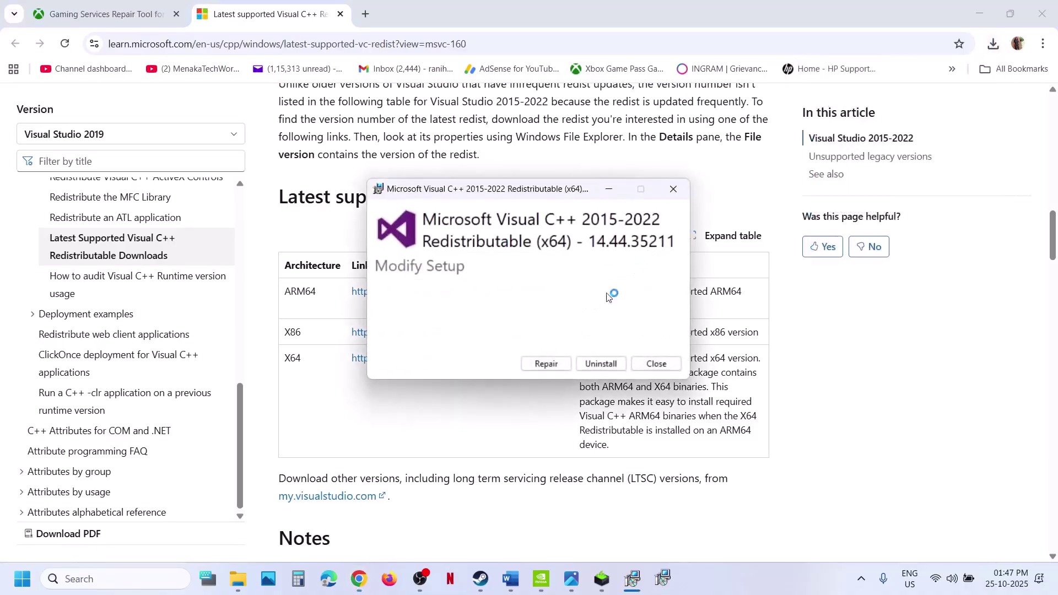
{"action": "left_click", "coordinate": [546, 363]}
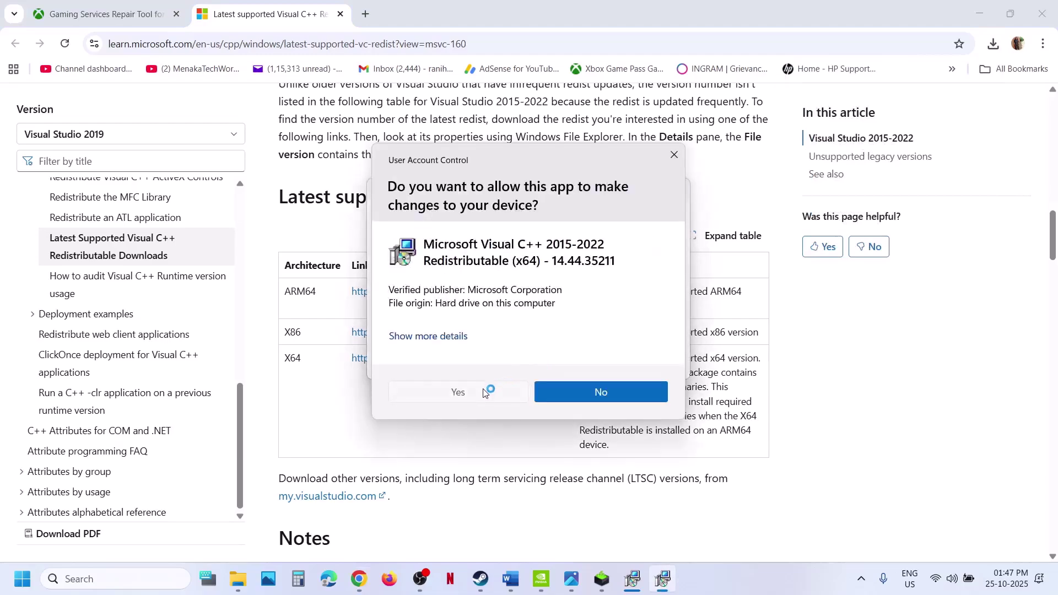
{"action": "left_click", "coordinate": [485, 392]}
{"action": "left_click", "coordinate": [631, 575]}
{"action": "left_click_drag", "start_coordinate": [523, 188], "coordinate": [266, 232]}
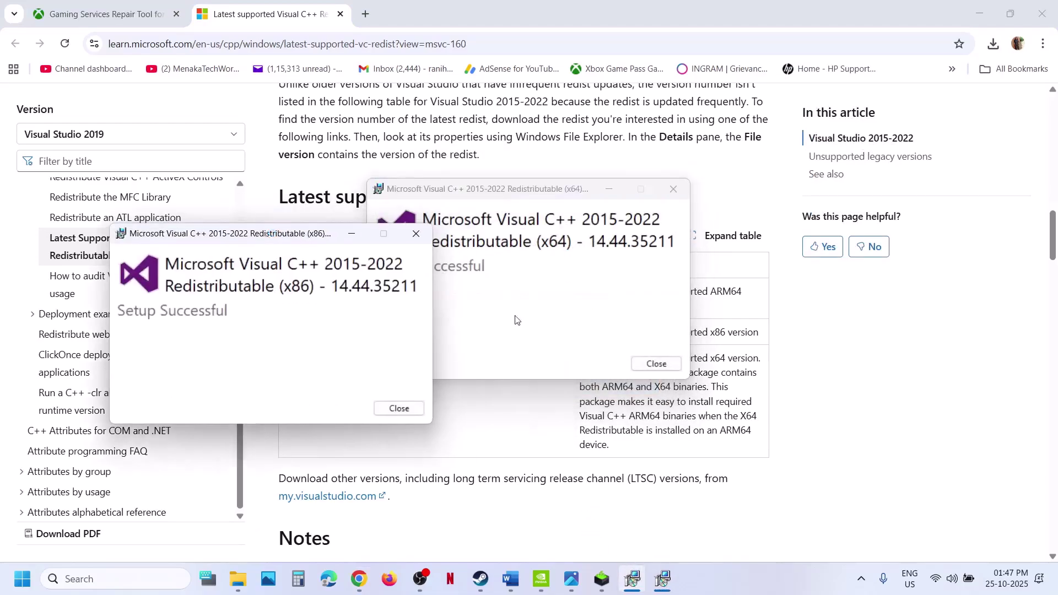
{"action": "left_click", "coordinate": [656, 364]}
{"action": "left_click", "coordinate": [401, 410]}
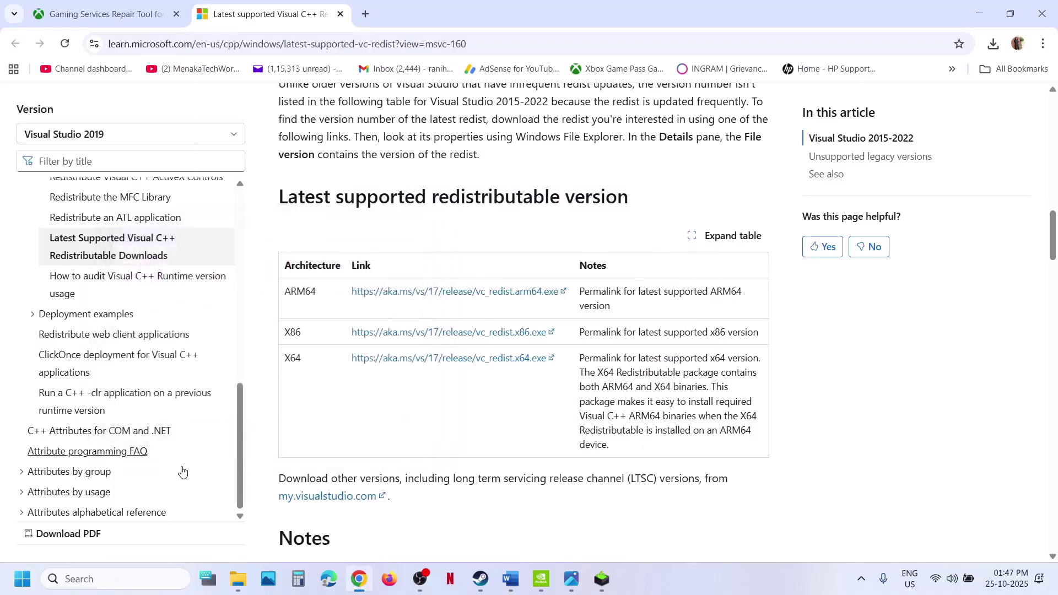
{"action": "left_click", "coordinate": [32, 585]}
- Return to the Word guide and scroll to Step 7 on clean-installing the graphics driver
{"action": "left_click", "coordinate": [400, 531]}
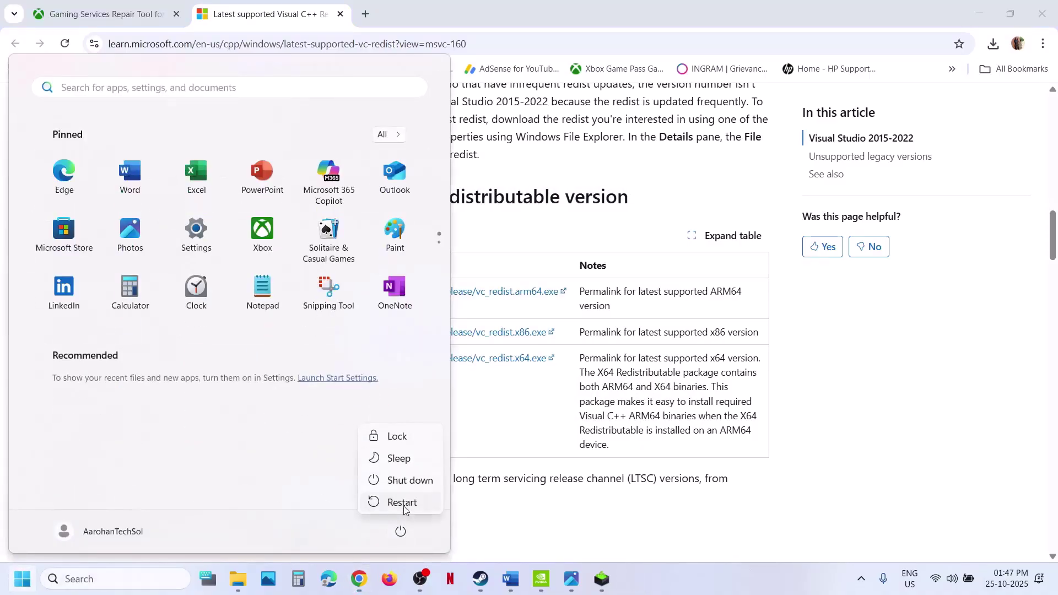
{"action": "key", "text": "Escape"}
{"action": "left_click", "coordinate": [480, 578]}
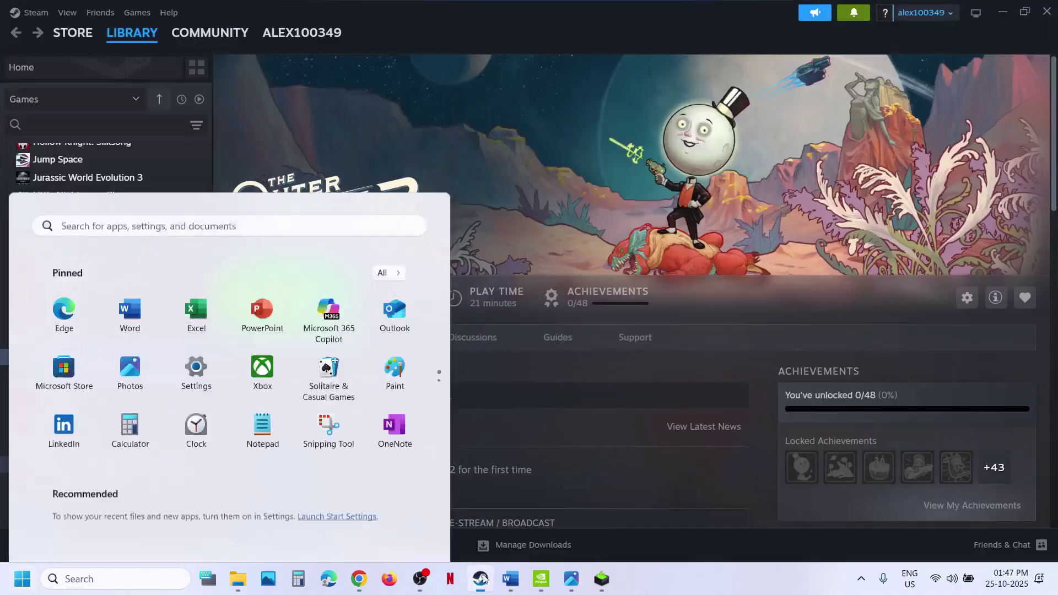
{"action": "left_click", "coordinate": [508, 581]}
{"action": "scroll", "coordinate": [364, 353], "scroll_direction": "down", "scroll_amount": 4}
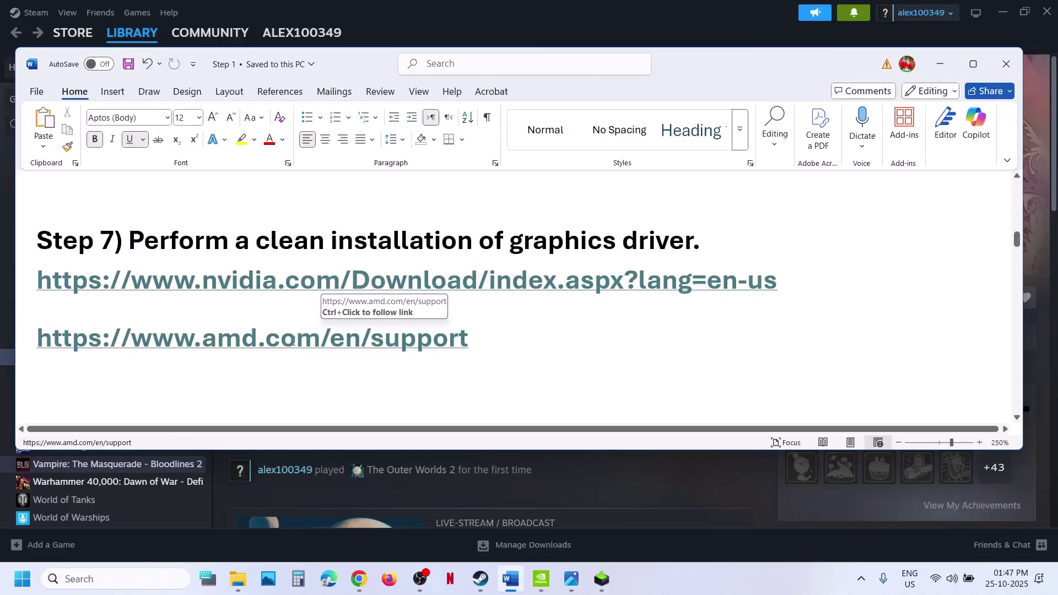
- Follow the NVIDIA link and search drivers for the RTX 3050 Laptop GPU on Windows 11
{"action": "left_click", "coordinate": [315, 292], "text": "ctrl"}
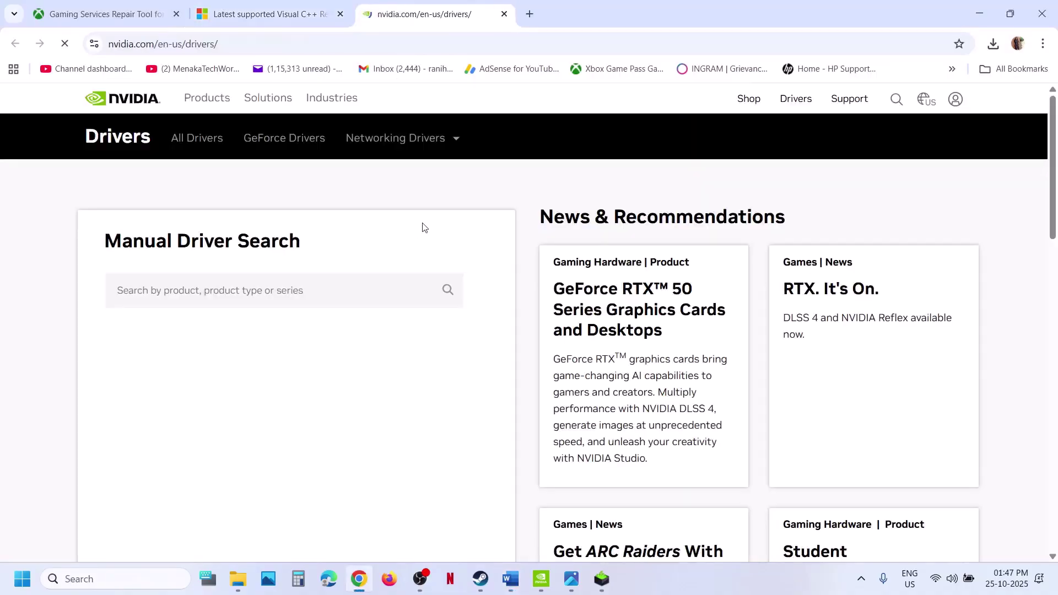
{"action": "scroll", "coordinate": [272, 352], "scroll_direction": "down", "scroll_amount": 3}
{"action": "scroll", "coordinate": [272, 351], "scroll_direction": "down", "scroll_amount": 4}
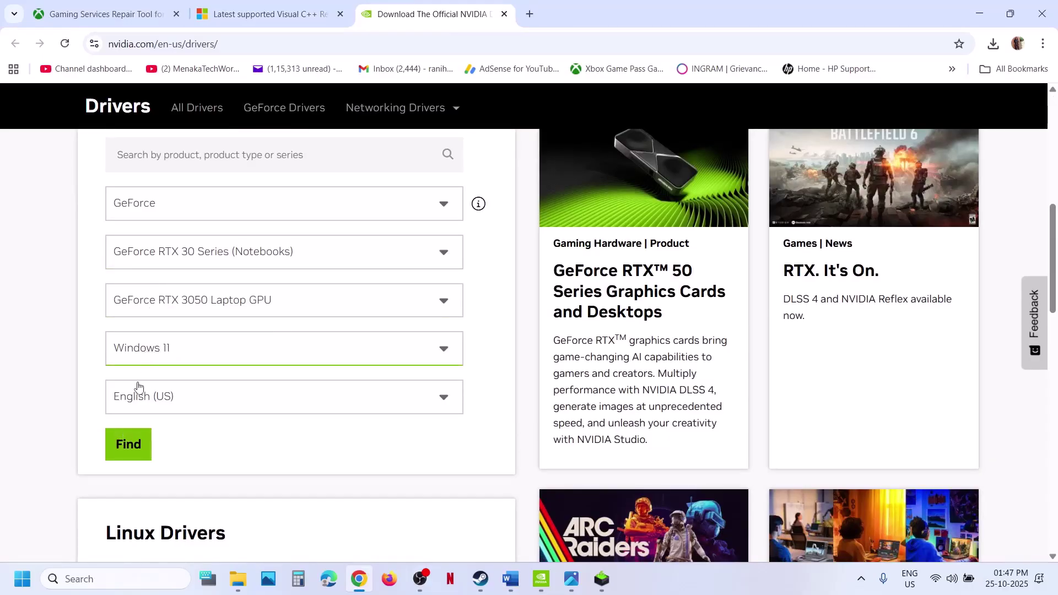
{"action": "left_click", "coordinate": [124, 449]}
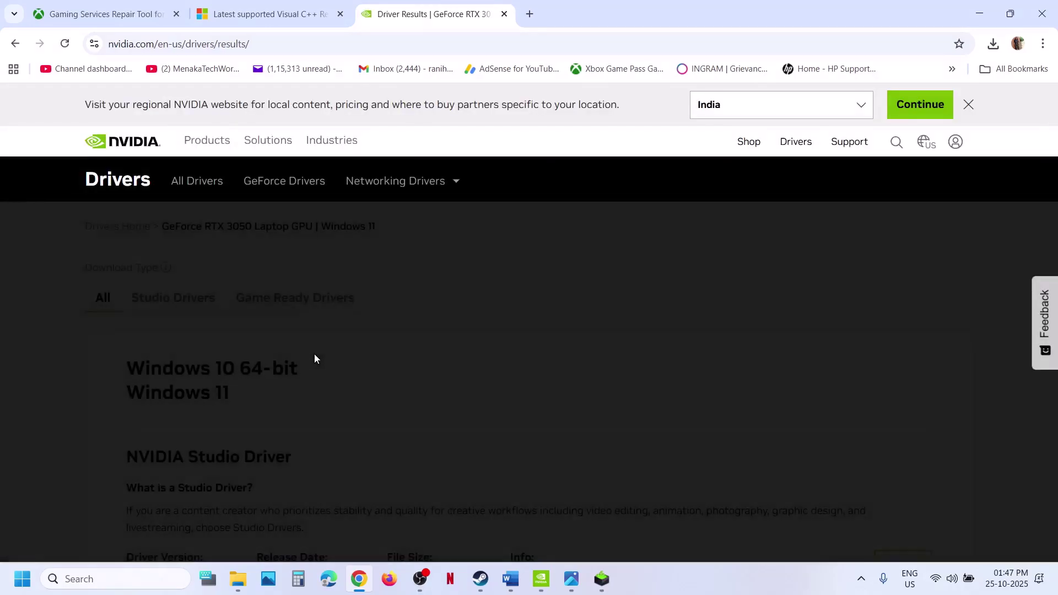
- Download GeForce Game Ready Driver 581.57 and bring its installer forward
{"action": "scroll", "coordinate": [314, 354], "scroll_direction": "down", "scroll_amount": 5}
{"action": "scroll", "coordinate": [315, 358], "scroll_direction": "down", "scroll_amount": 1}
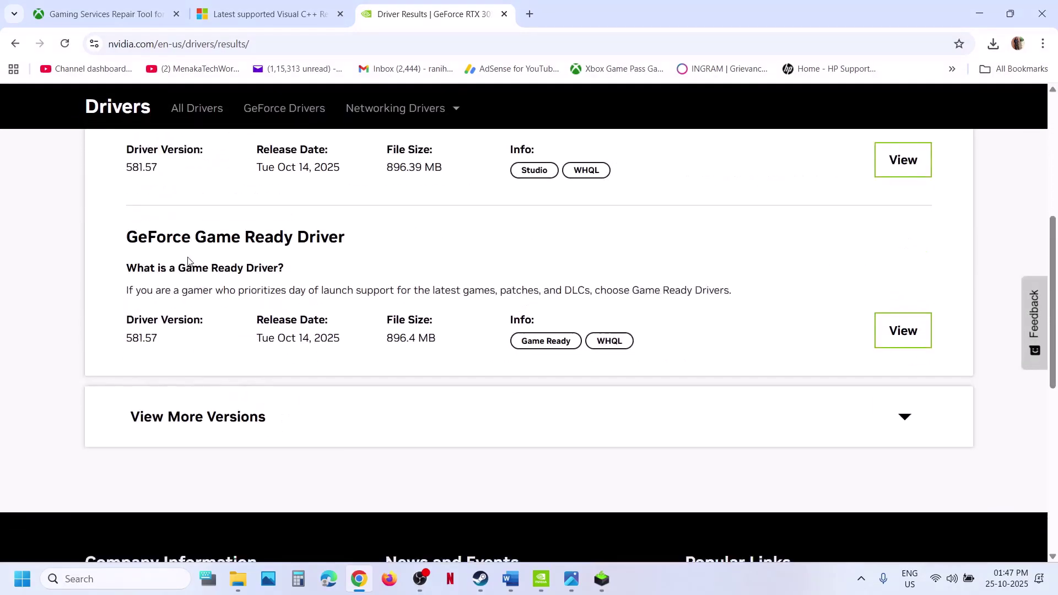
{"action": "left_click_drag", "start_coordinate": [158, 244], "coordinate": [347, 238]}
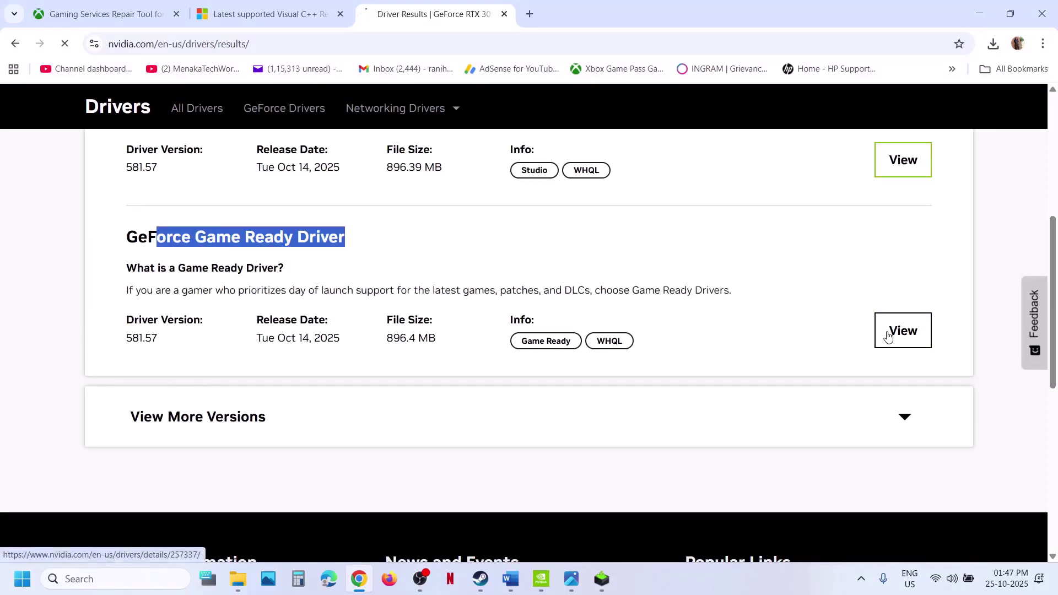
{"action": "left_click", "coordinate": [890, 332]}
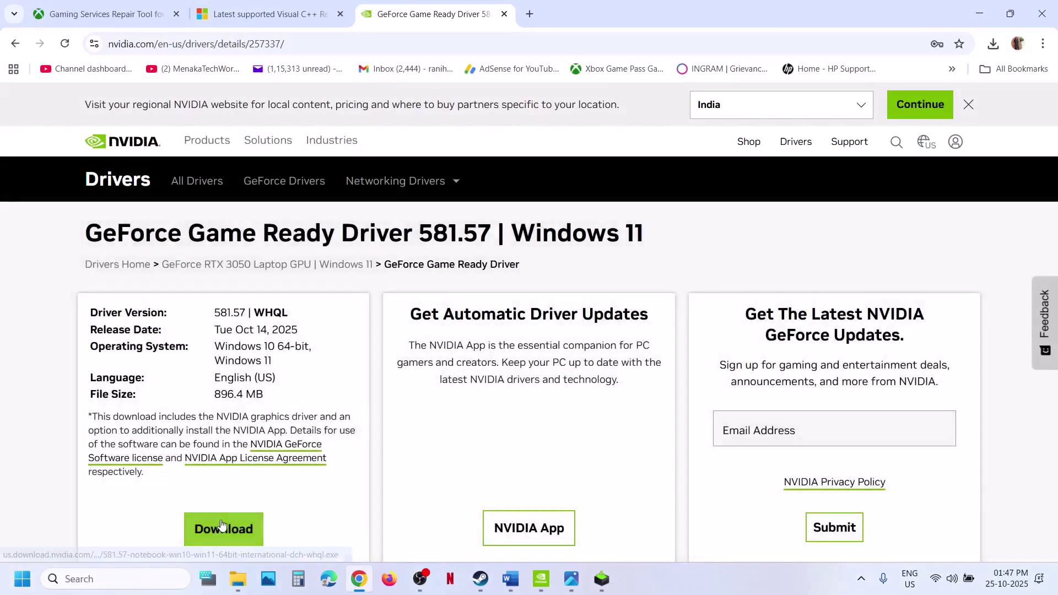
{"action": "left_click", "coordinate": [221, 524]}
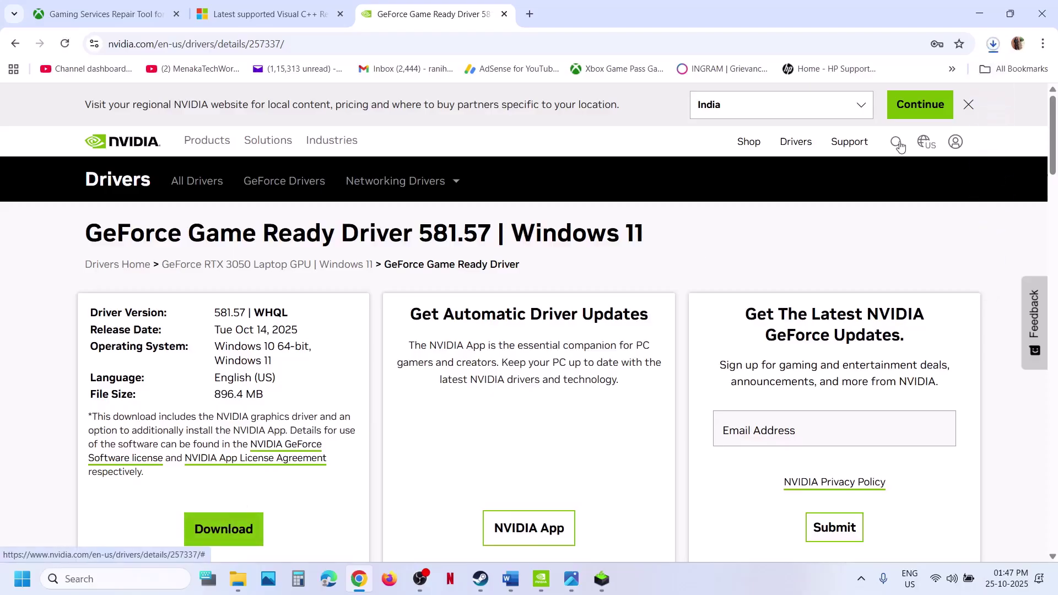
{"action": "left_click", "coordinate": [992, 48]}
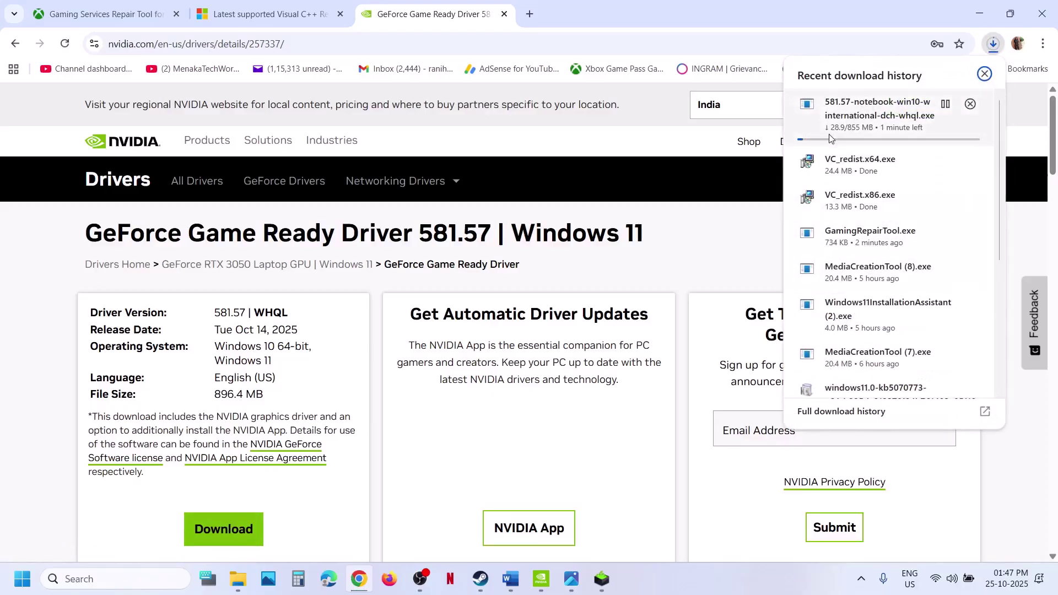
{"action": "left_click", "coordinate": [690, 246]}
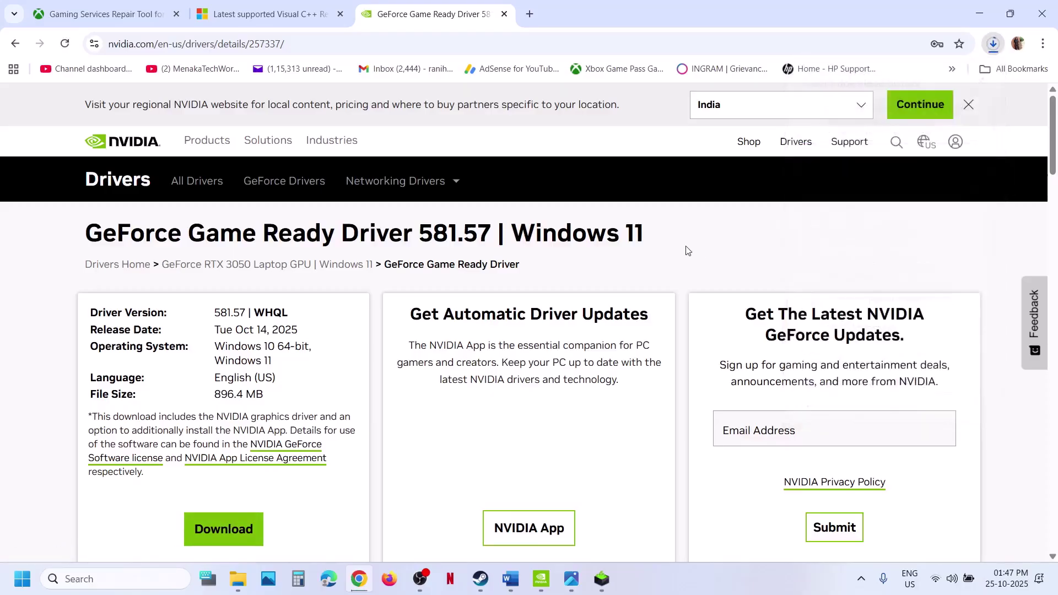
{"action": "left_click", "coordinate": [602, 577]}
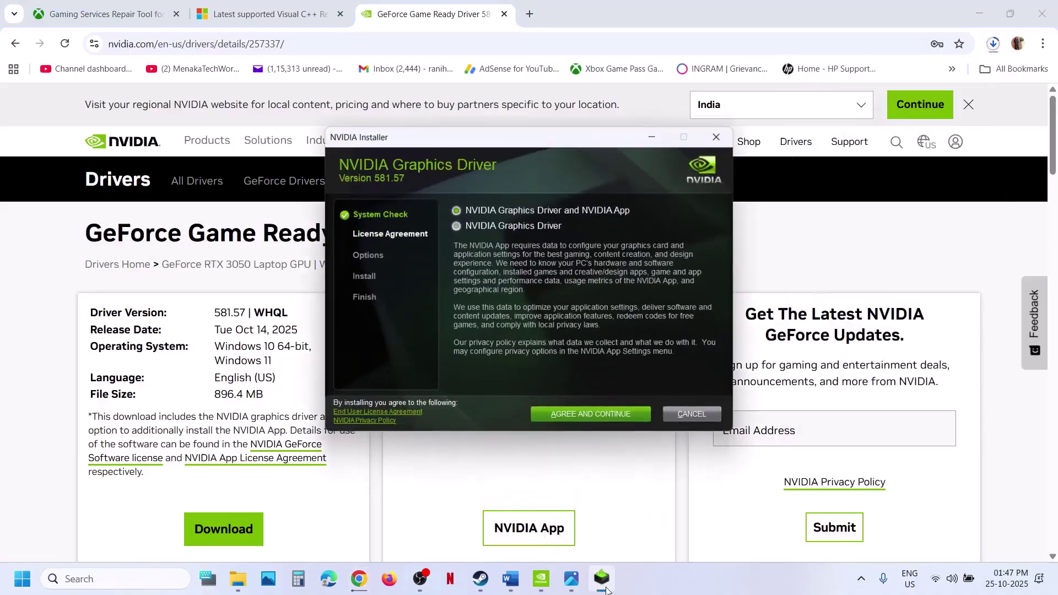
- Accept the NVIDIA license, choose custom installation, then return to Steam and the Word guide
{"action": "left_click", "coordinate": [586, 414]}
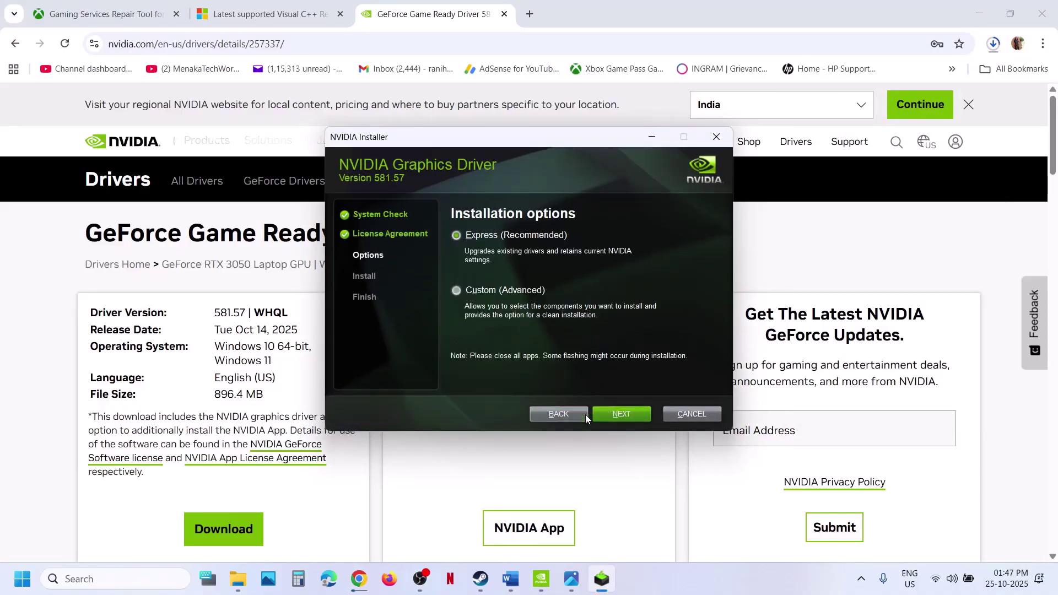
{"action": "left_click", "coordinate": [610, 414]}
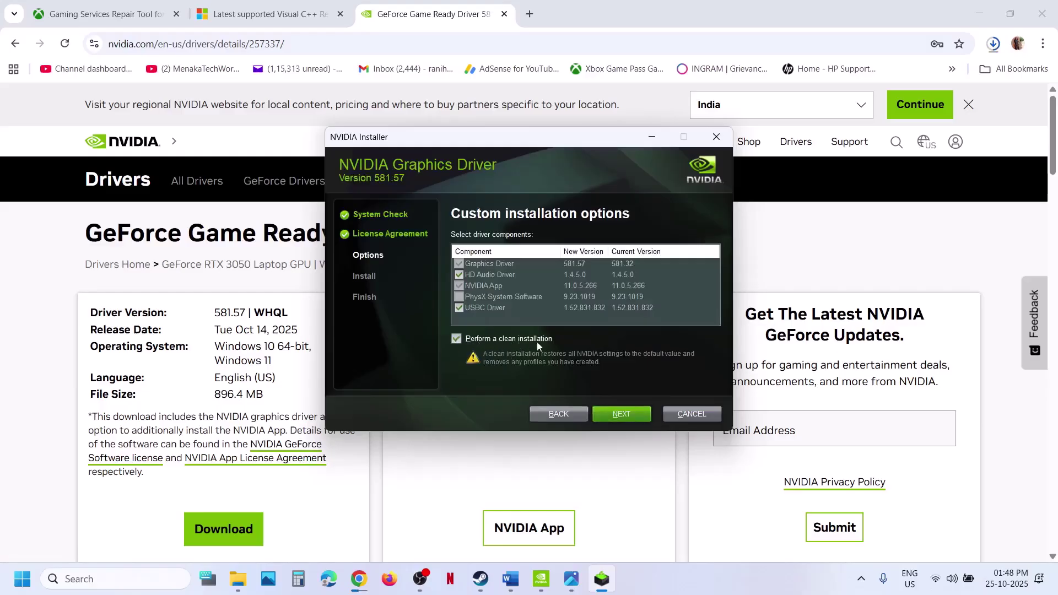
{"action": "left_click", "coordinate": [390, 473]}
{"action": "left_click", "coordinate": [22, 578]}
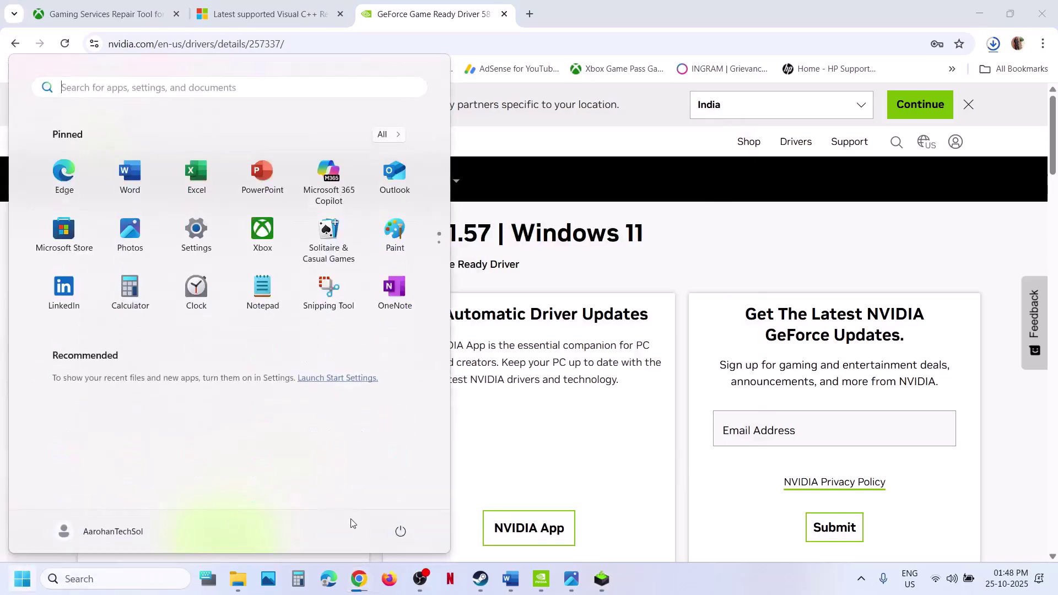
{"action": "left_click", "coordinate": [401, 542]}
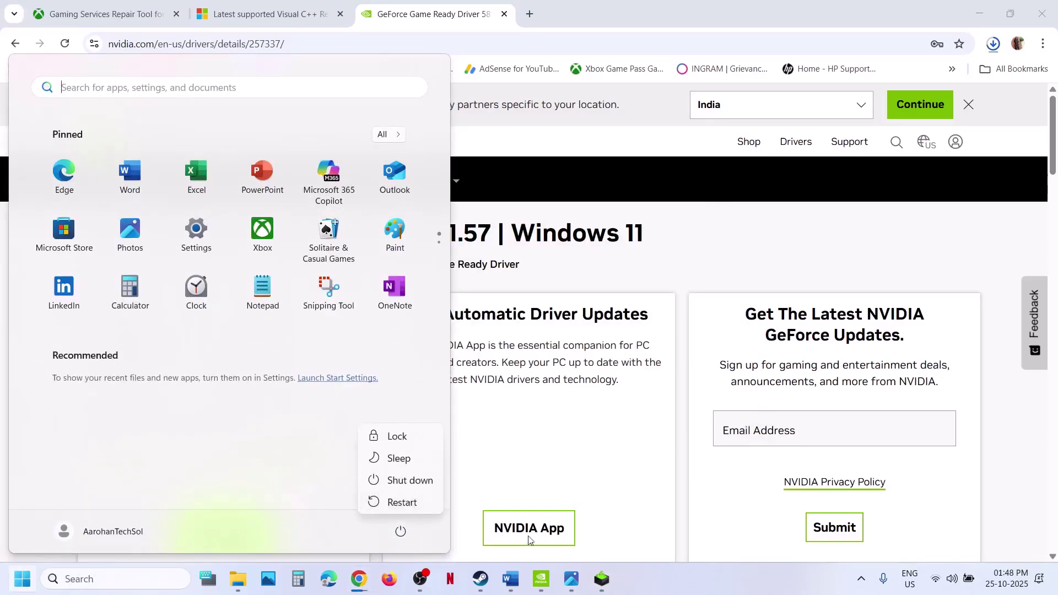
{"action": "left_click", "coordinate": [480, 578]}
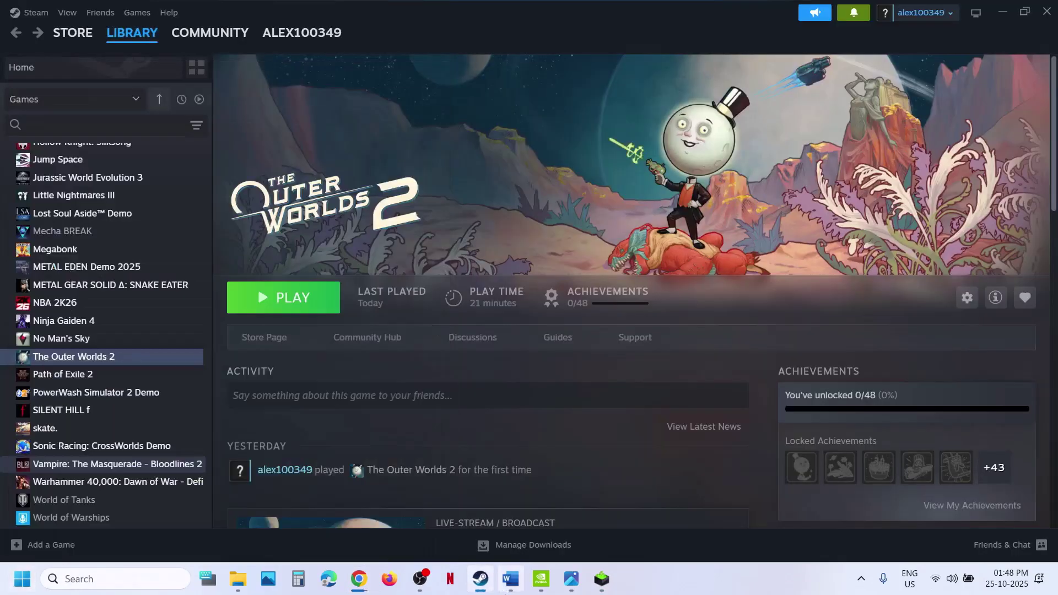
{"action": "left_click", "coordinate": [505, 590]}
- Copy 'graphics' from Step 8 and open Windows Graphics settings through the search
{"action": "scroll", "coordinate": [392, 402], "scroll_direction": "down", "scroll_amount": 3}
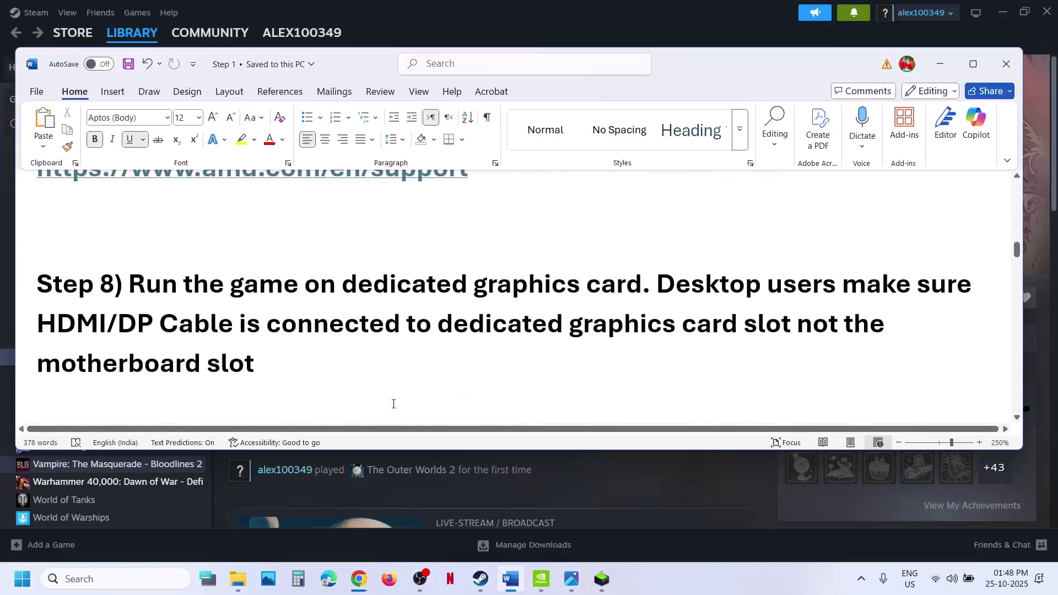
{"action": "double_click", "coordinate": [527, 277]}
{"action": "key", "text": "ctrl+c"}
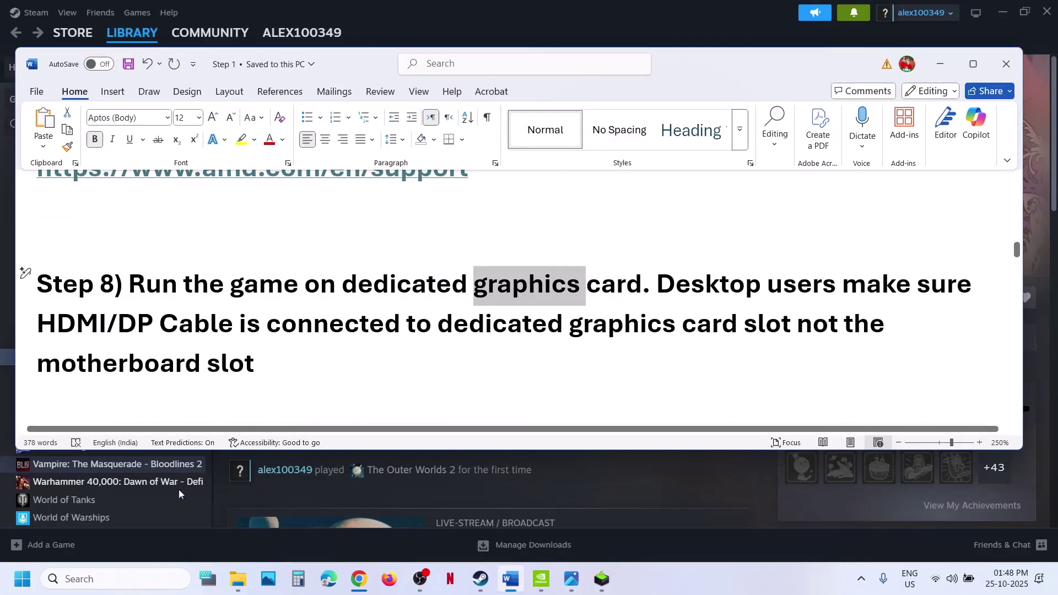
{"action": "left_click", "coordinate": [109, 578]}
{"action": "key", "text": "ctrl+v"}
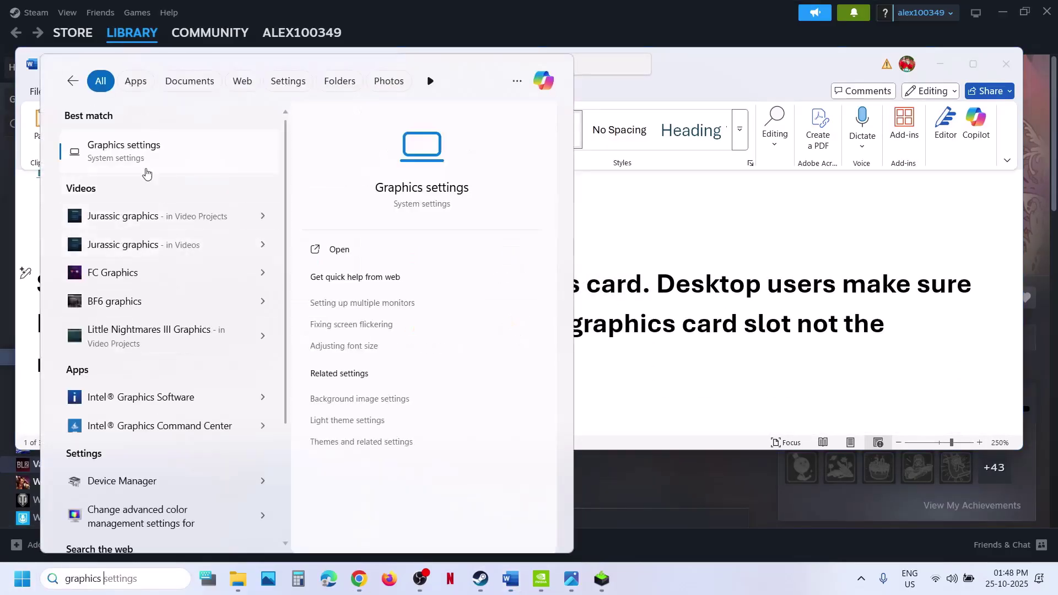
{"action": "left_click", "coordinate": [143, 172]}
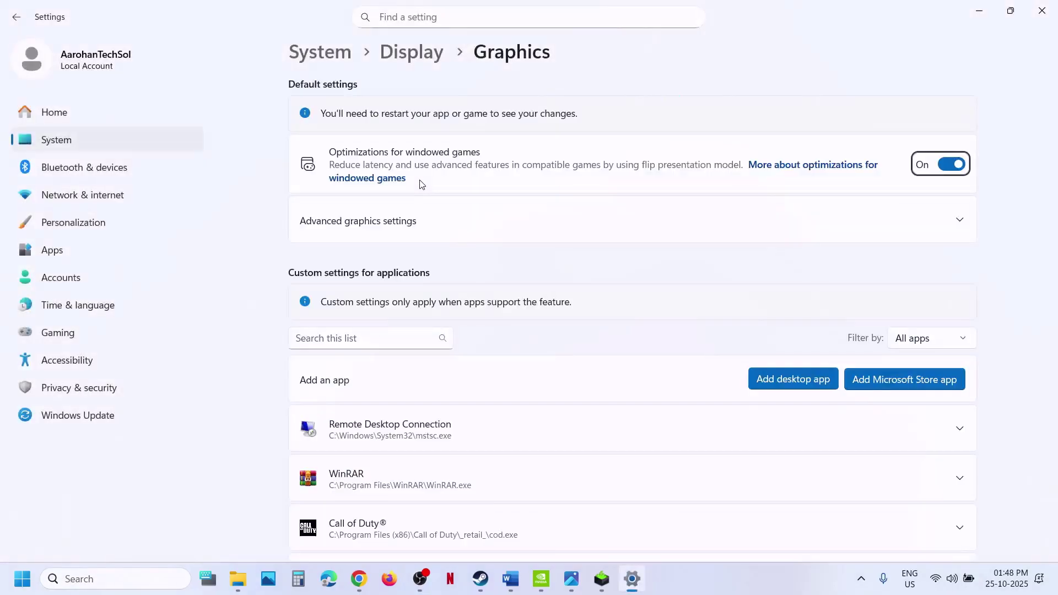
- Add TheOuterWorlds2-Win64-Shipping.exe from TheOuterWorlds2\Arkansas\Binaries\Win64 to the graphics list
{"action": "left_click", "coordinate": [793, 379]}
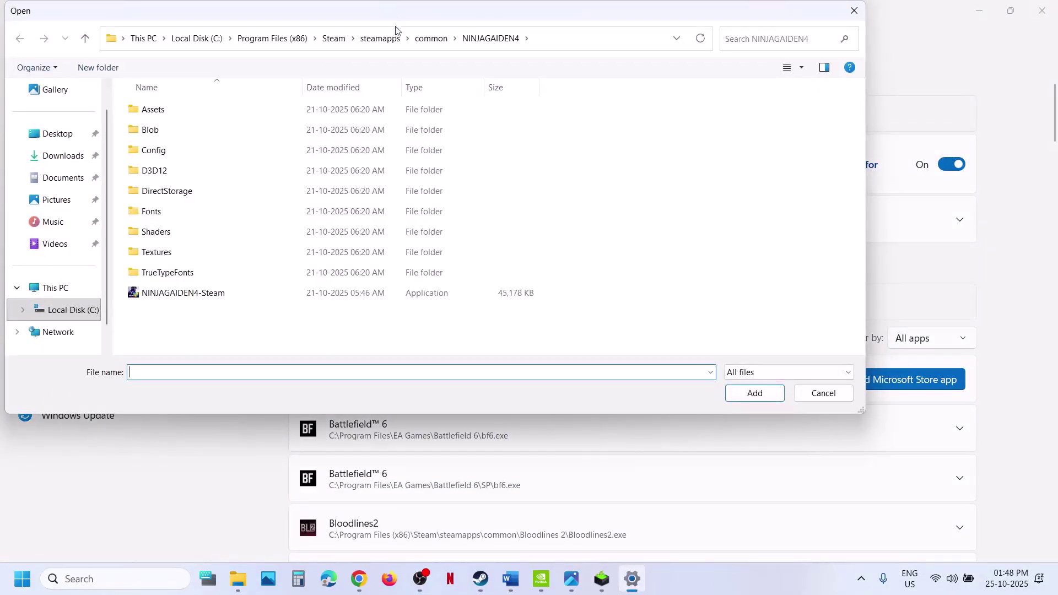
{"action": "left_click", "coordinate": [431, 38]}
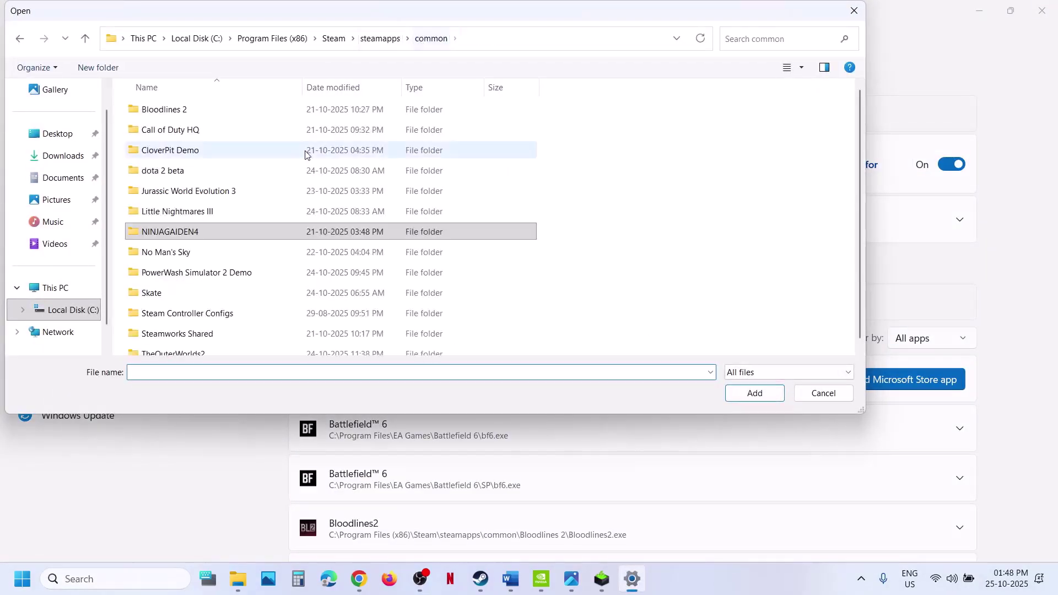
{"action": "scroll", "coordinate": [177, 344], "scroll_direction": "down", "scroll_amount": 1}
{"action": "double_click", "coordinate": [177, 346]}
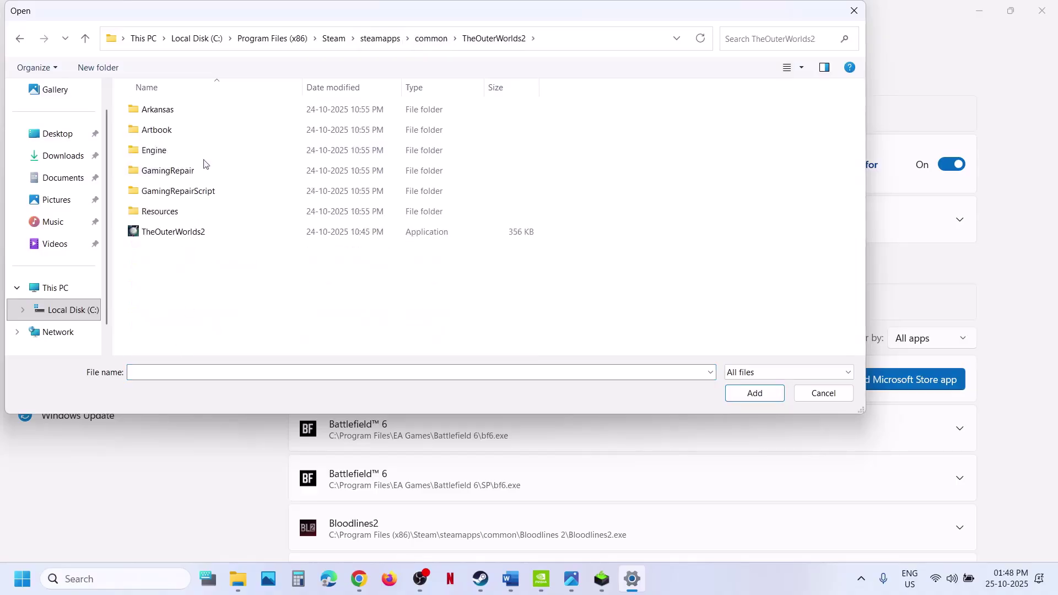
{"action": "double_click", "coordinate": [167, 110]}
{"action": "double_click", "coordinate": [166, 110]}
{"action": "double_click", "coordinate": [165, 111]}
{"action": "left_click", "coordinate": [223, 136]}
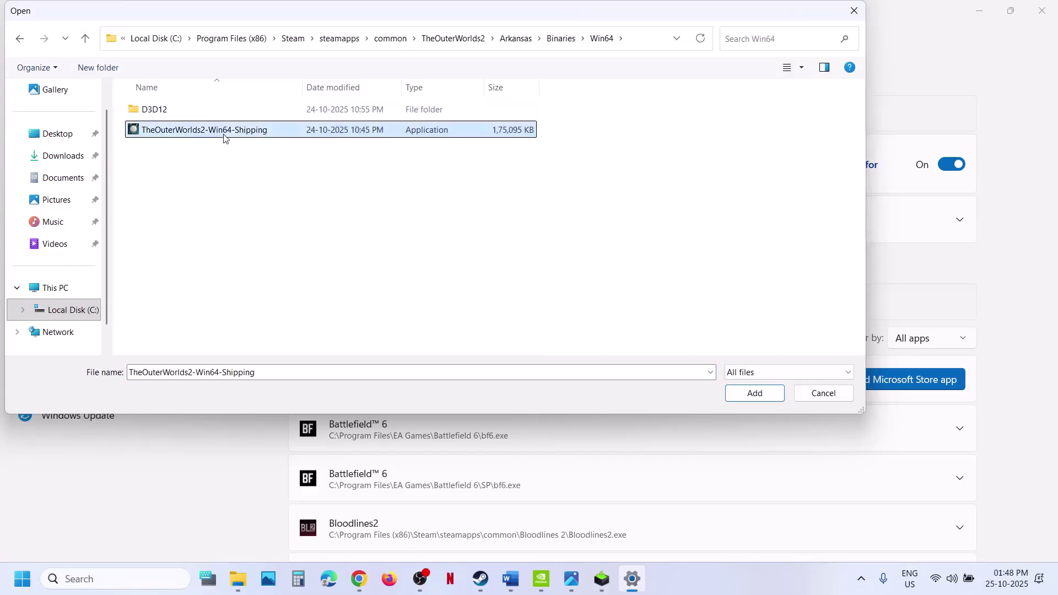
{"action": "left_click", "coordinate": [738, 395]}
- Set the TheOuterWorlds2 shipping executable's GPU preference to High Performance NVIDIA
{"action": "scroll", "coordinate": [391, 472], "scroll_direction": "down", "scroll_amount": 3}
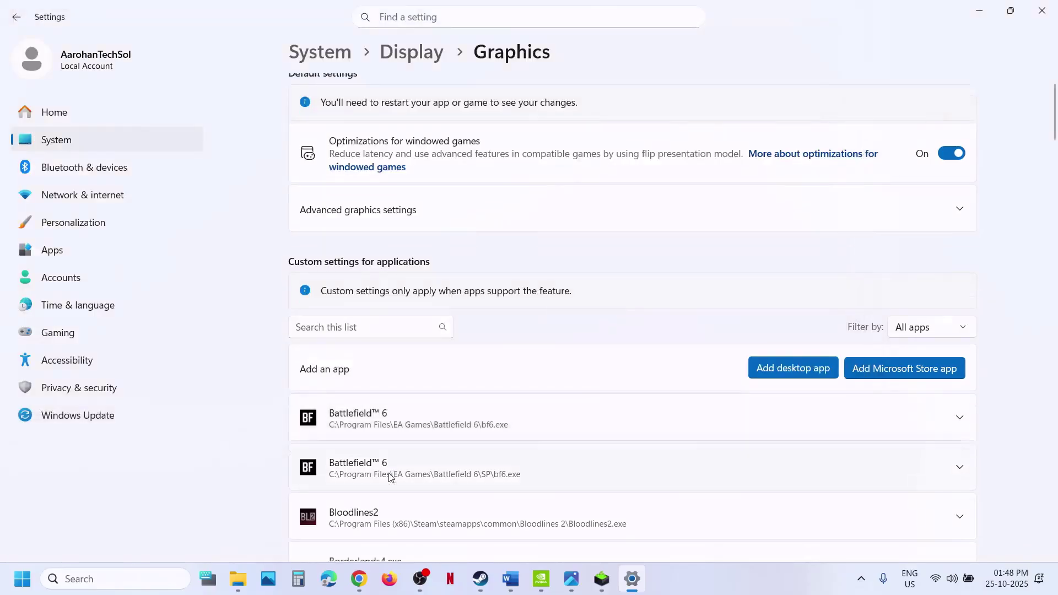
{"action": "scroll", "coordinate": [389, 477], "scroll_direction": "down", "scroll_amount": 10}
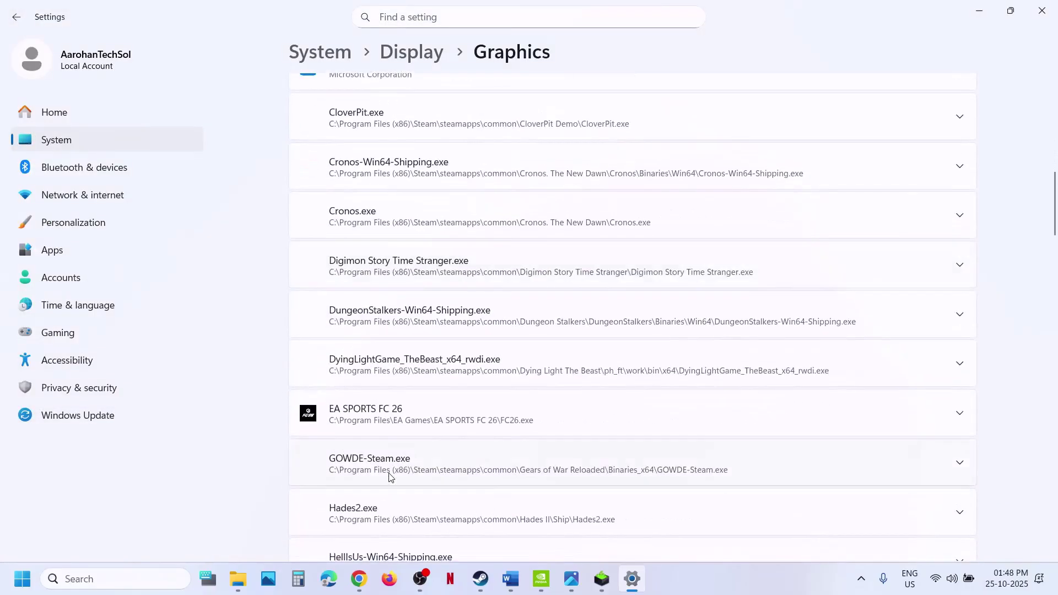
{"action": "scroll", "coordinate": [389, 477], "scroll_direction": "down", "scroll_amount": 8}
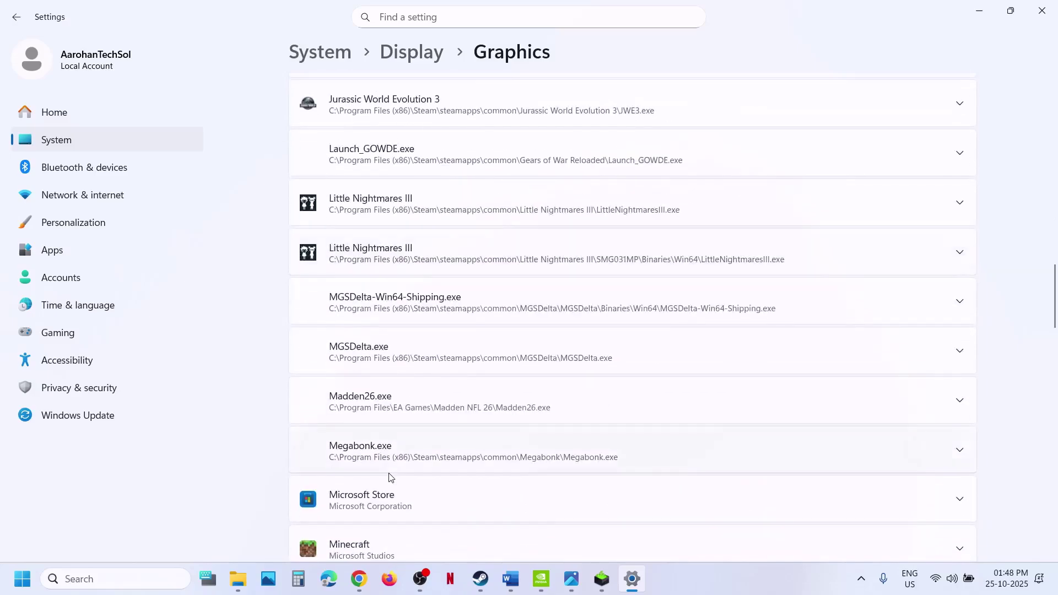
{"action": "scroll", "coordinate": [391, 477], "scroll_direction": "down", "scroll_amount": 9}
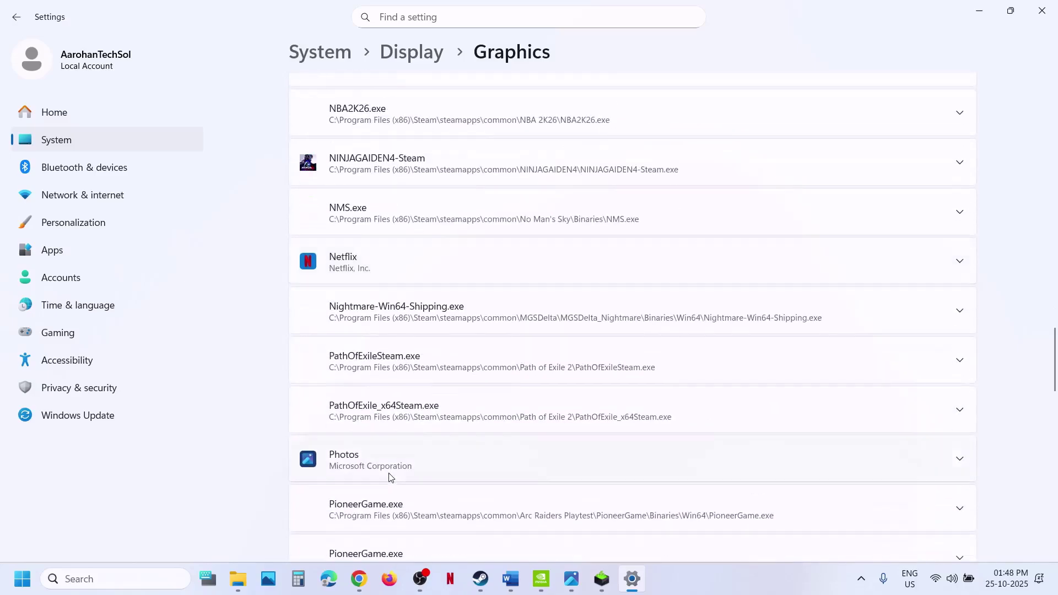
{"action": "scroll", "coordinate": [389, 477], "scroll_direction": "down", "scroll_amount": 7}
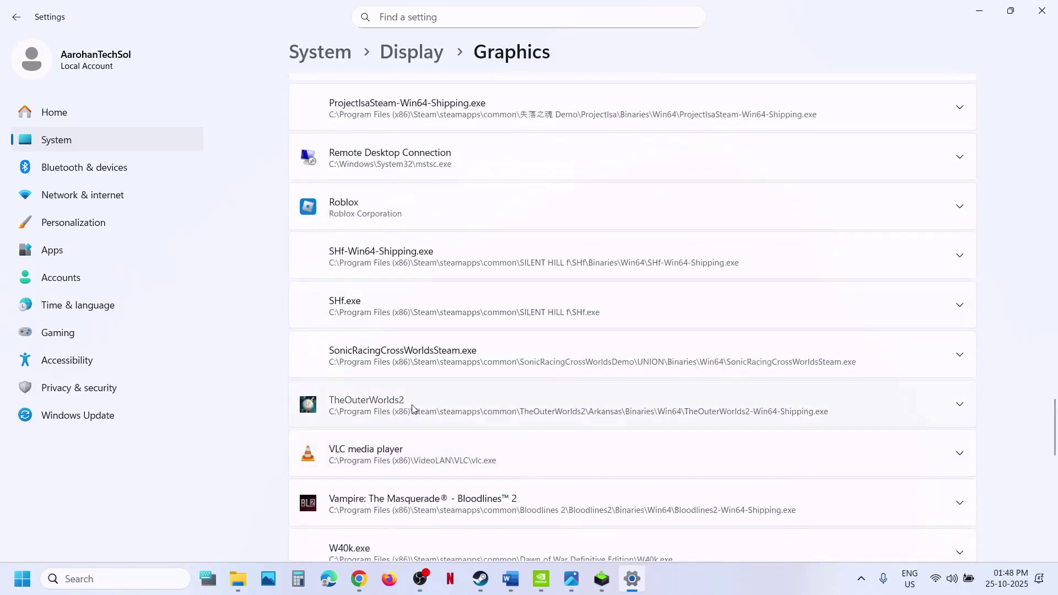
{"action": "left_click", "coordinate": [591, 408]}
{"action": "scroll", "coordinate": [591, 407], "scroll_direction": "down", "scroll_amount": 3}
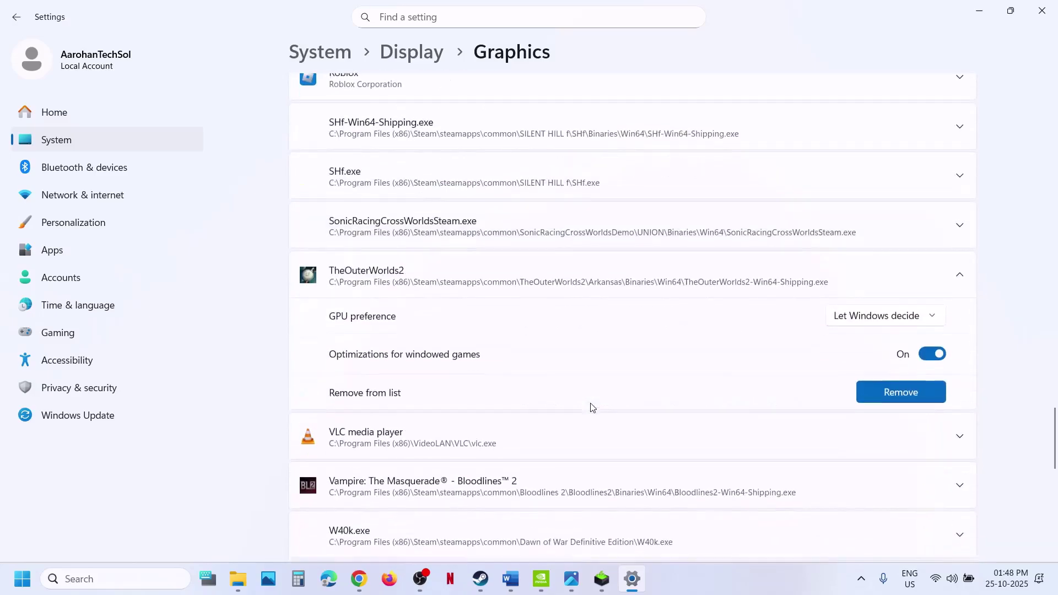
{"action": "left_click", "coordinate": [891, 319]}
{"action": "left_click", "coordinate": [878, 366]}
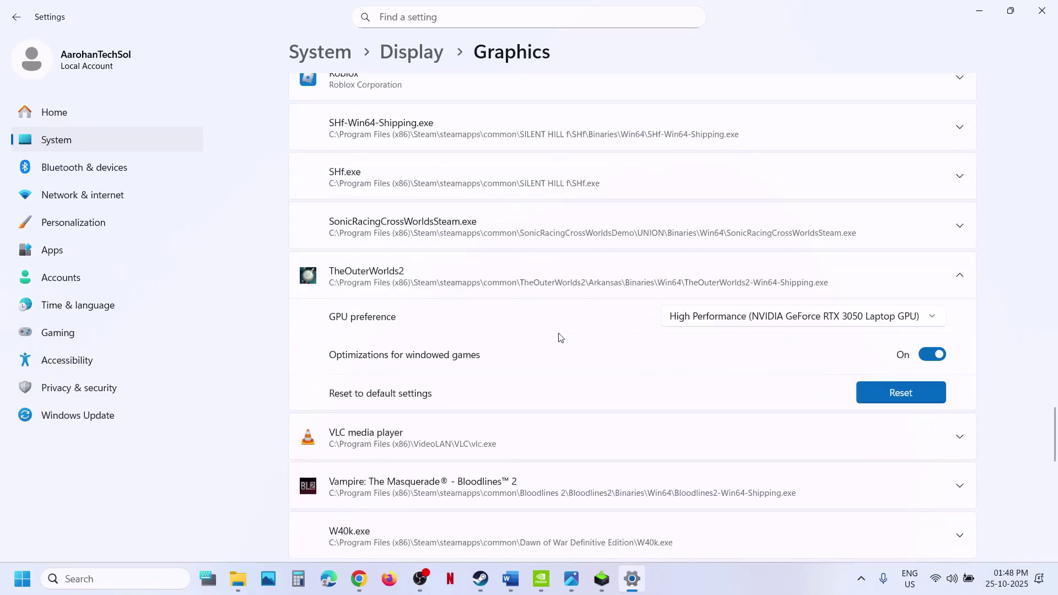
{"action": "scroll", "coordinate": [560, 337], "scroll_direction": "up", "scroll_amount": 20}
- Add the TheOuterWorlds2.exe launcher from the game's main folder to the graphics list
{"action": "left_click", "coordinate": [795, 380]}
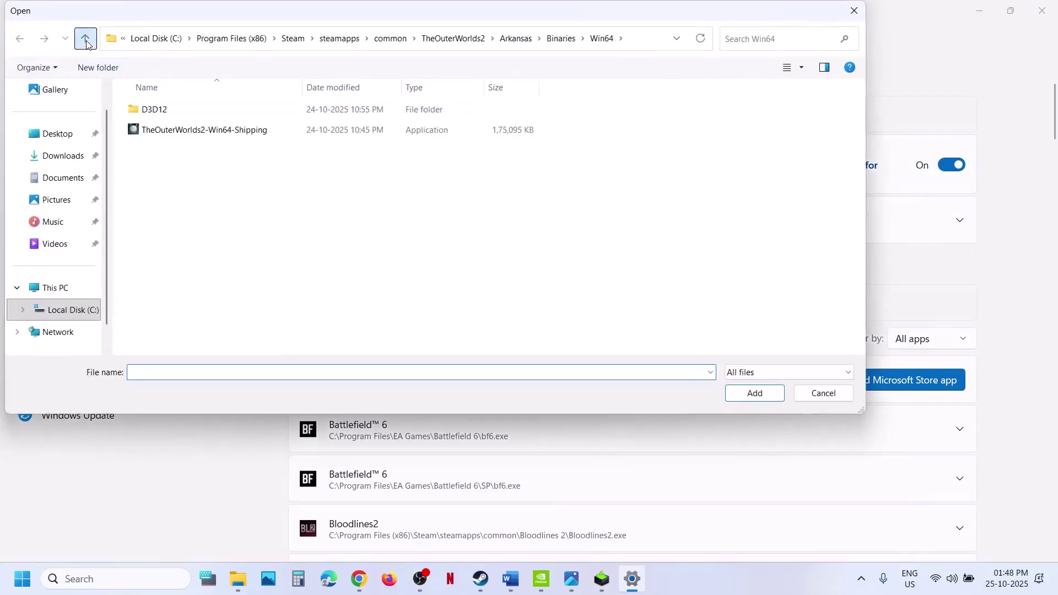
{"action": "left_click", "coordinate": [86, 39]}
{"action": "left_click", "coordinate": [85, 38]}
{"action": "left_click", "coordinate": [86, 39]}
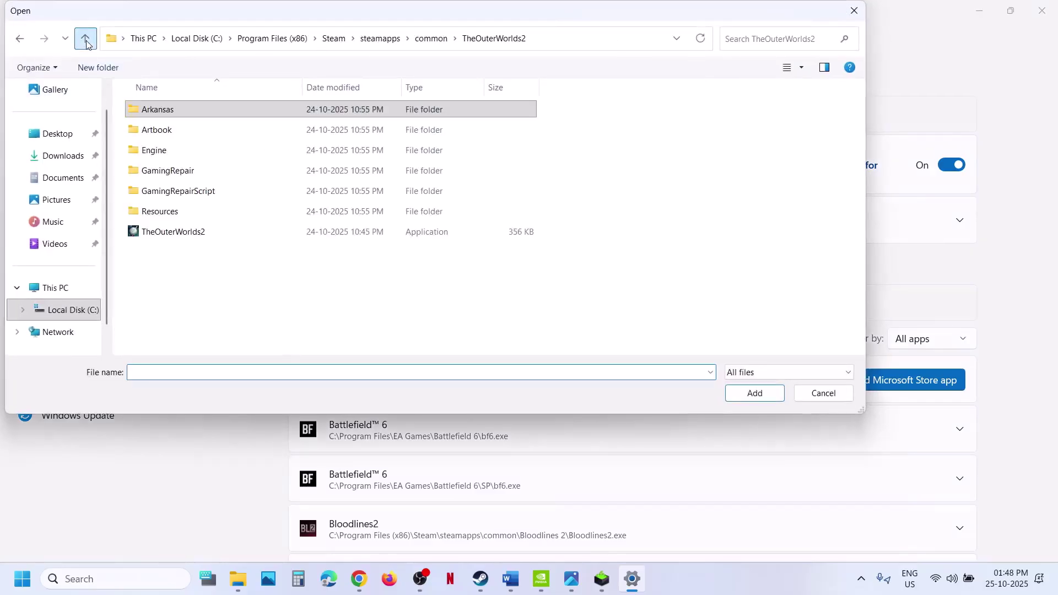
{"action": "left_click", "coordinate": [178, 228]}
{"action": "left_click", "coordinate": [756, 393]}
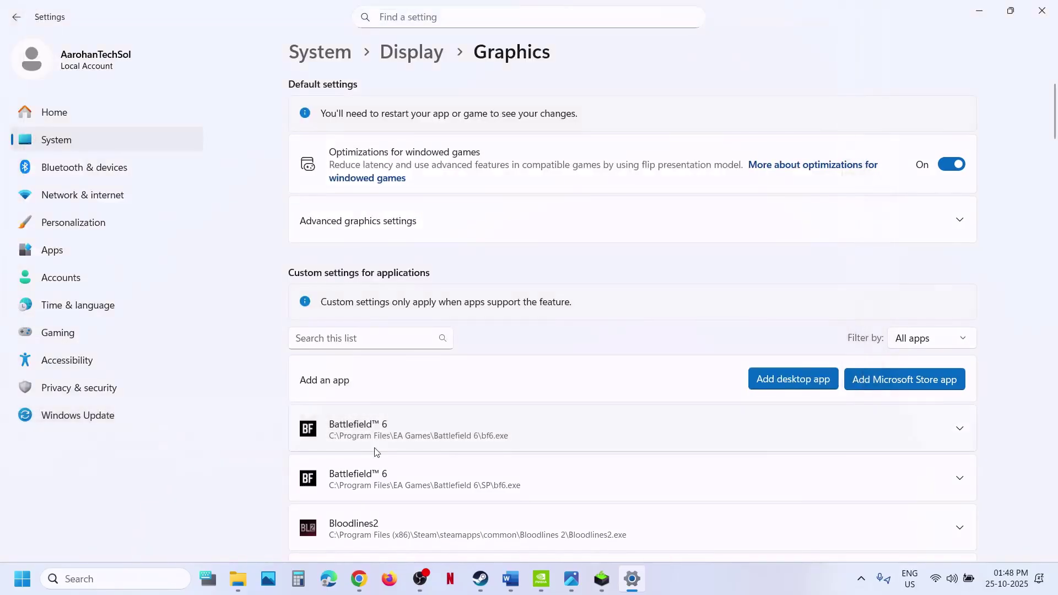
- Set BootstrapPackagedGame's GPU preference to High Performance NVIDIA and close Settings
{"action": "scroll", "coordinate": [374, 452], "scroll_direction": "down", "scroll_amount": 4}
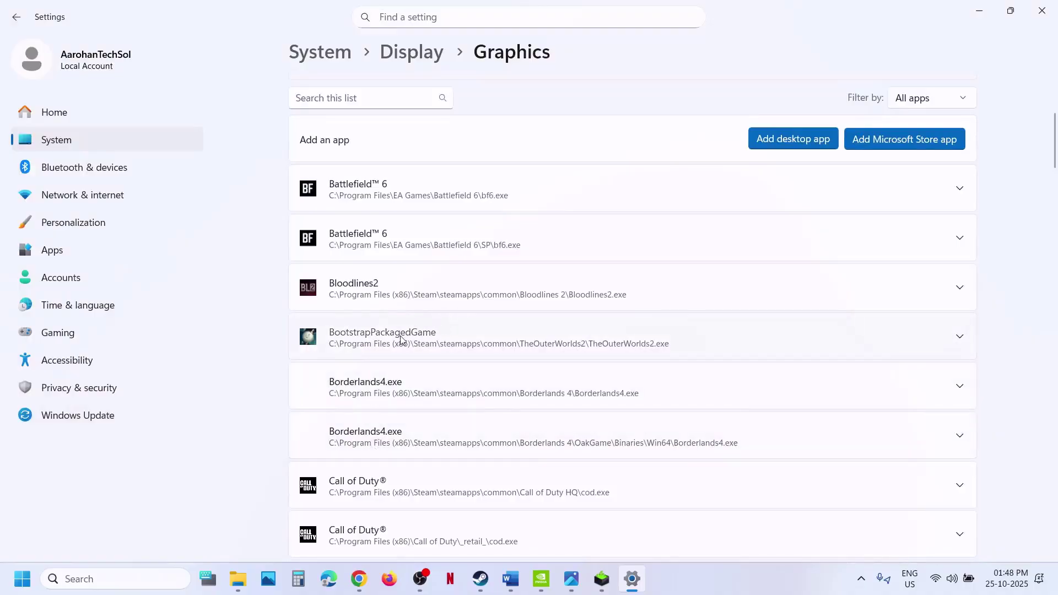
{"action": "left_click", "coordinate": [401, 340]}
{"action": "left_click", "coordinate": [857, 379]}
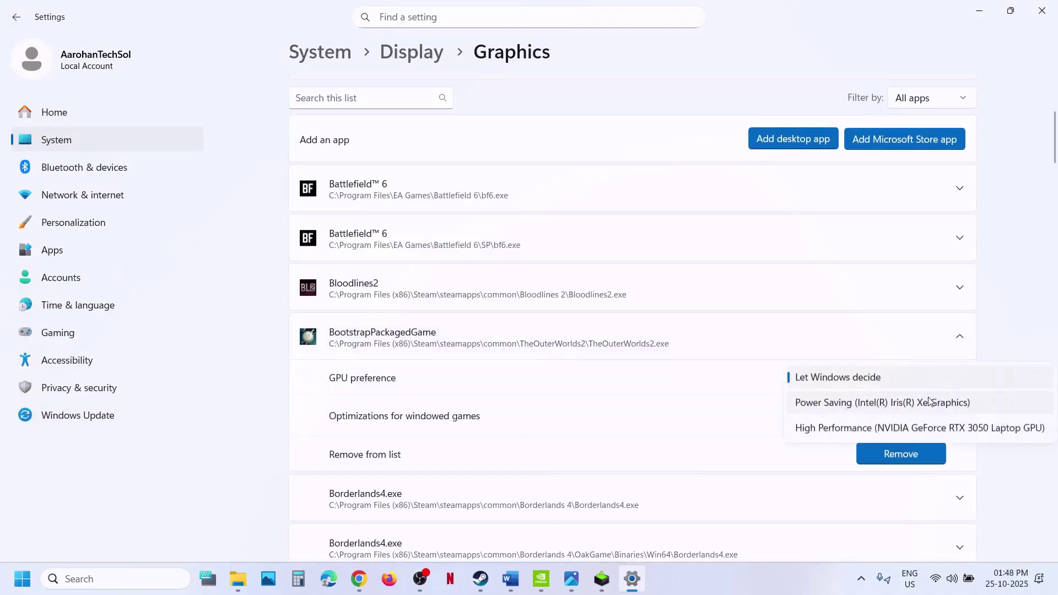
{"action": "left_click", "coordinate": [893, 429]}
{"action": "left_click", "coordinate": [1042, 11]}
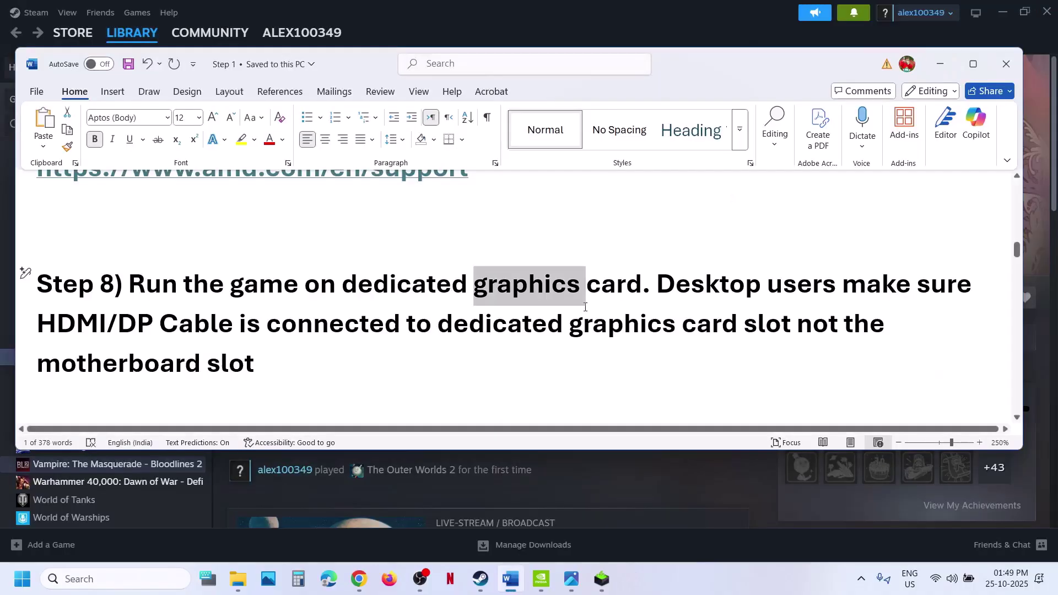
- Select the desktop users' cable sentence in Word's Step 8
{"action": "left_click_drag", "start_coordinate": [669, 286], "coordinate": [253, 365]}
{"action": "scroll", "coordinate": [253, 363], "scroll_direction": "down", "scroll_amount": 3}
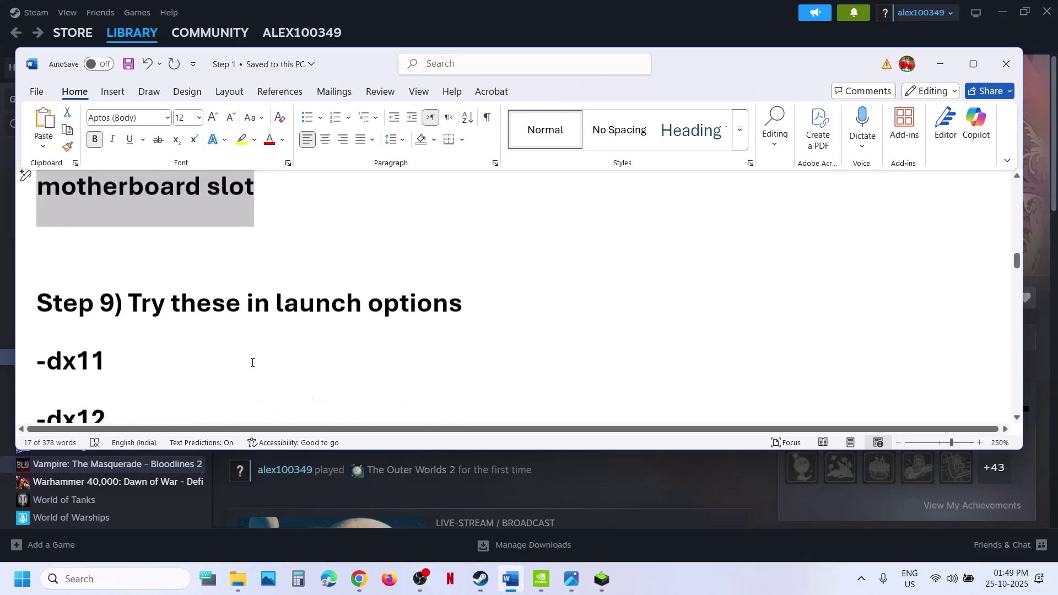
{"action": "scroll", "coordinate": [209, 343], "scroll_direction": "down", "scroll_amount": 2}
{"action": "scroll", "coordinate": [241, 295], "scroll_direction": "up", "scroll_amount": 3}
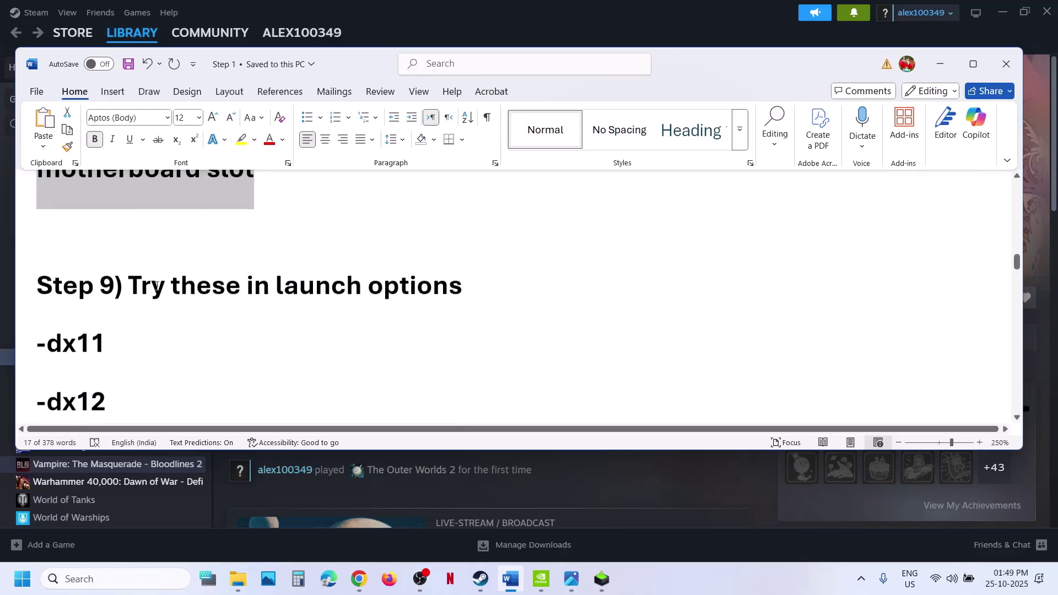
{"action": "left_click_drag", "start_coordinate": [128, 286], "coordinate": [321, 306]}
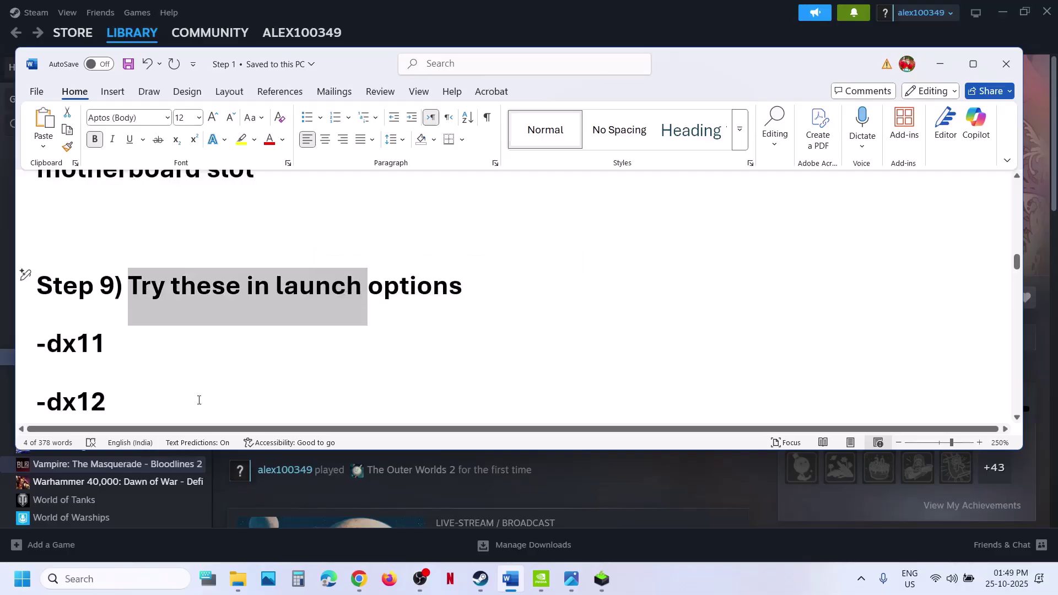
- Set The Outer Worlds 2's Steam launch options to -dx11
{"action": "left_click", "coordinate": [561, 474]}
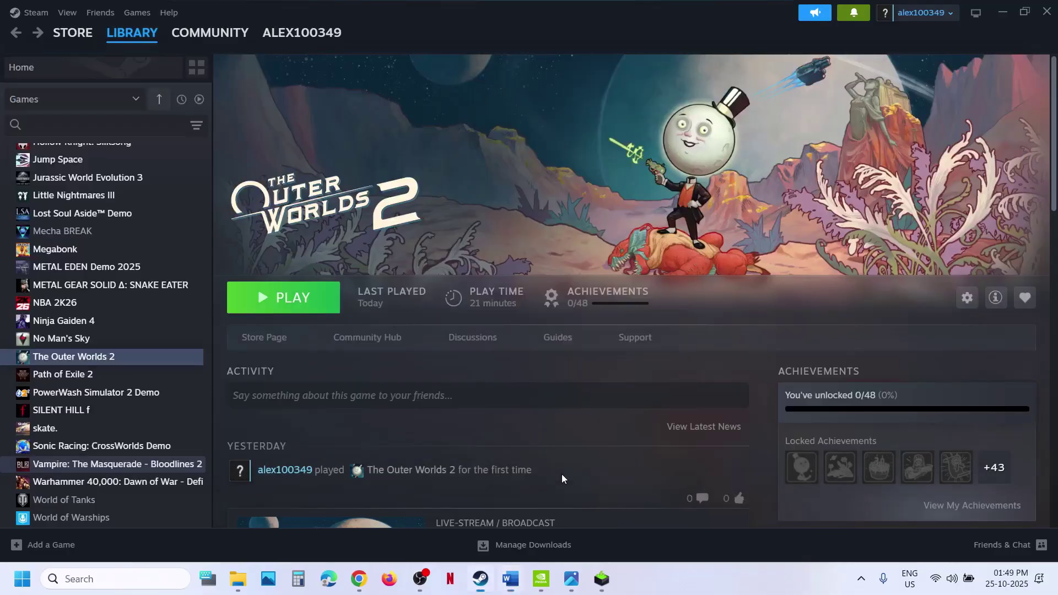
{"action": "right_click", "coordinate": [92, 366]}
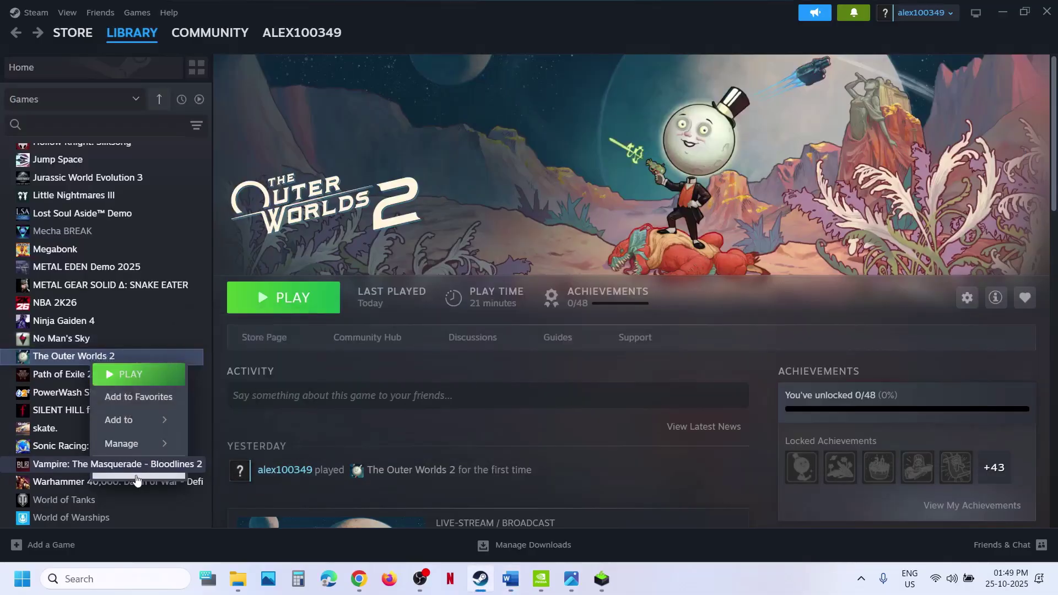
{"action": "left_click", "coordinate": [136, 477]}
{"action": "left_click", "coordinate": [453, 392]}
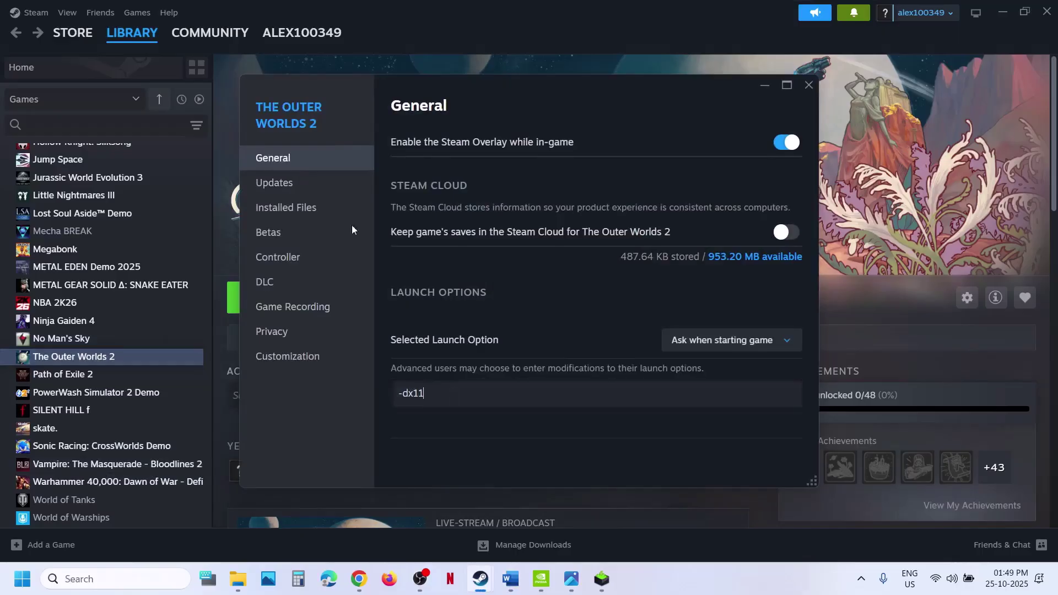
{"action": "key", "text": "ctrl+a"}
{"action": "type", "text": "-dx11"}
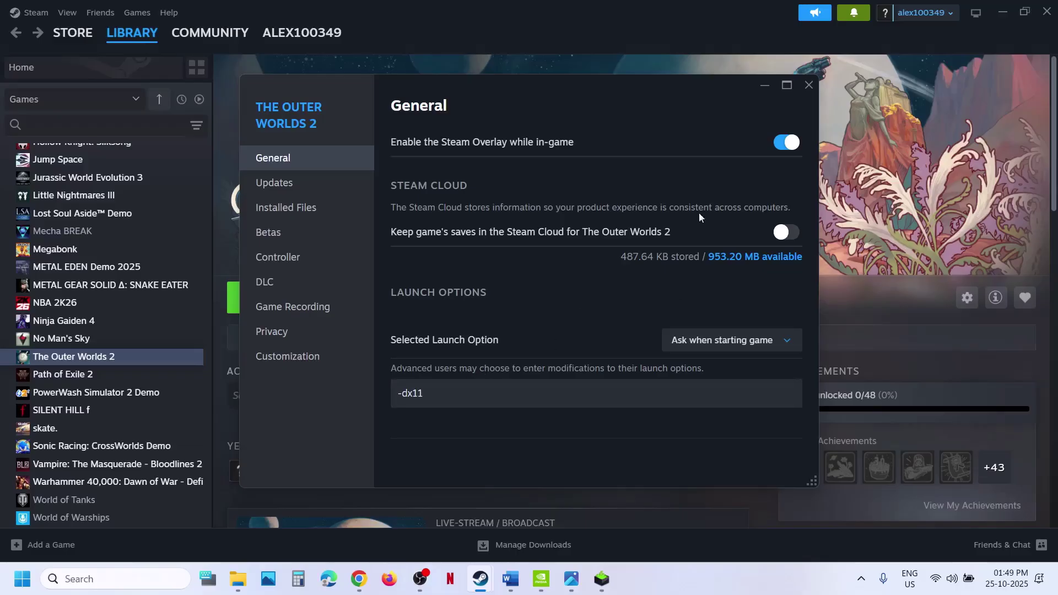
{"action": "left_click", "coordinate": [812, 90]}
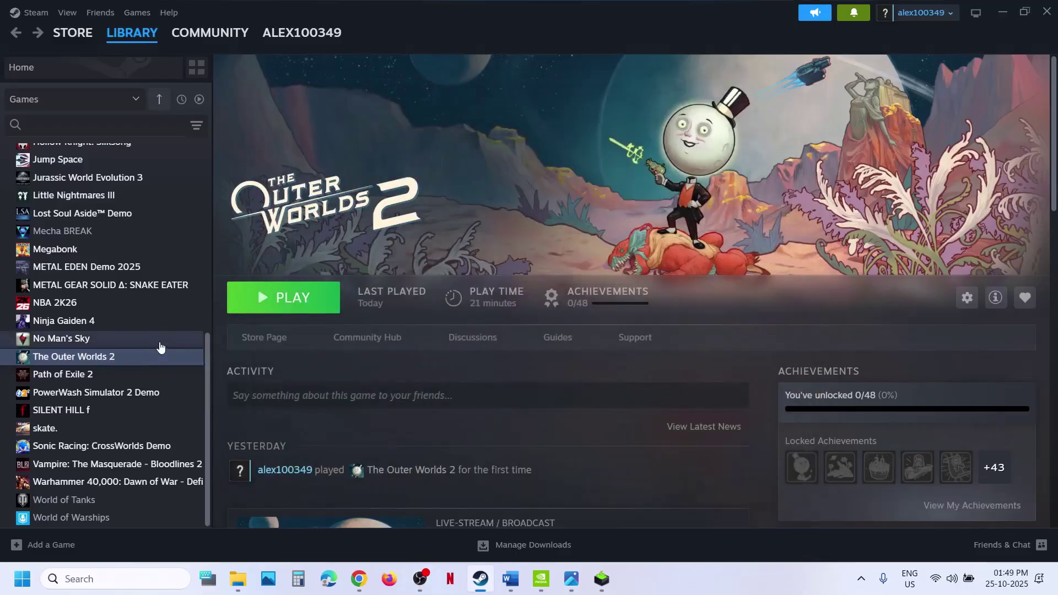
- Change the launch options to -dx12, then clear them and close Properties
{"action": "right_click", "coordinate": [137, 358]}
{"action": "left_click", "coordinate": [174, 462]}
{"action": "left_click", "coordinate": [451, 384]}
{"action": "key", "text": "ctrl+a"}
{"action": "type", "text": "-dx12"}
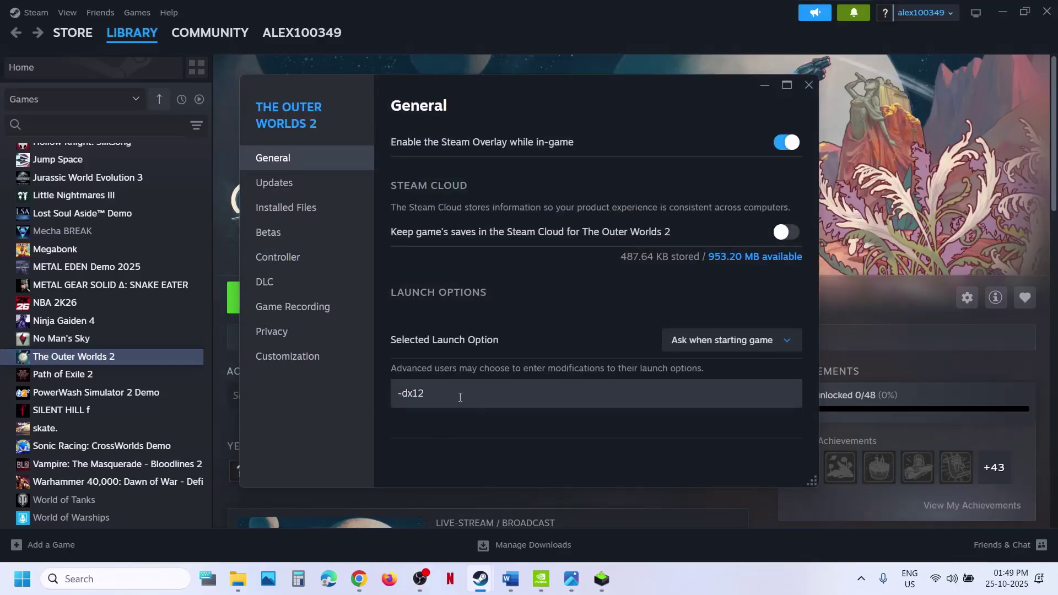
{"action": "left_click_drag", "start_coordinate": [450, 396], "coordinate": [342, 396]}
{"action": "key", "text": "BackSpace"}
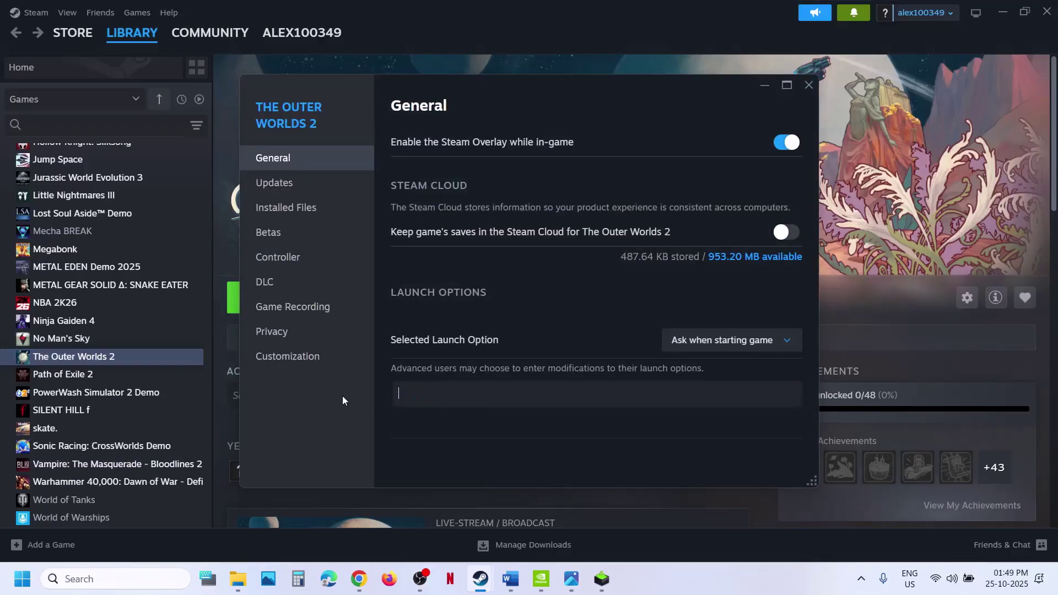
{"action": "left_click", "coordinate": [802, 92]}
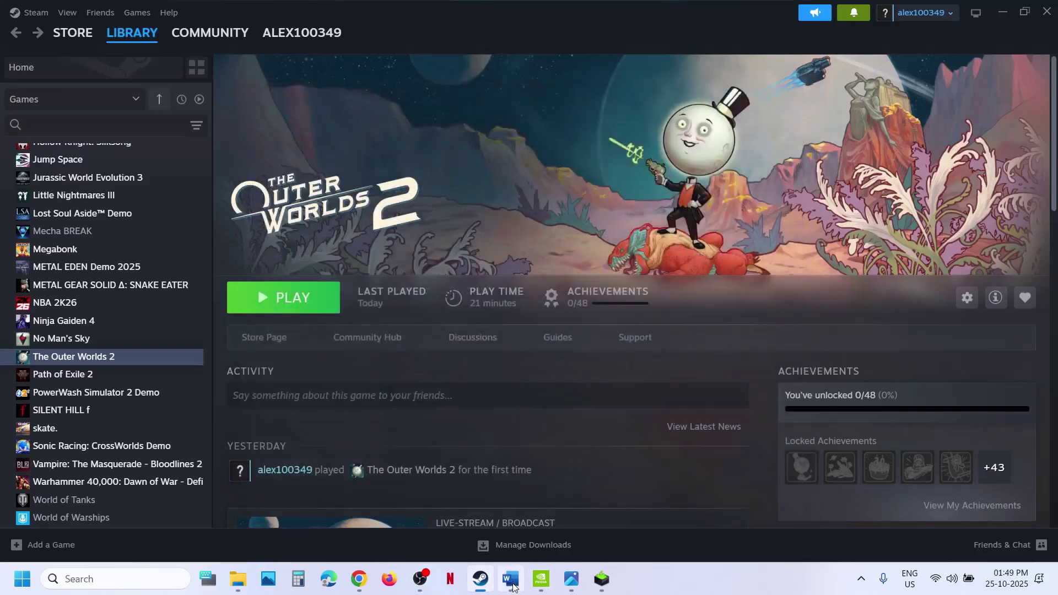
{"action": "left_click", "coordinate": [511, 585]}
- Mark 'Nvidia App' in Step 10, launch NVIDIA App, and open The Outer Worlds 2's graphics settings
{"action": "scroll", "coordinate": [385, 341], "scroll_direction": "down", "scroll_amount": 4}
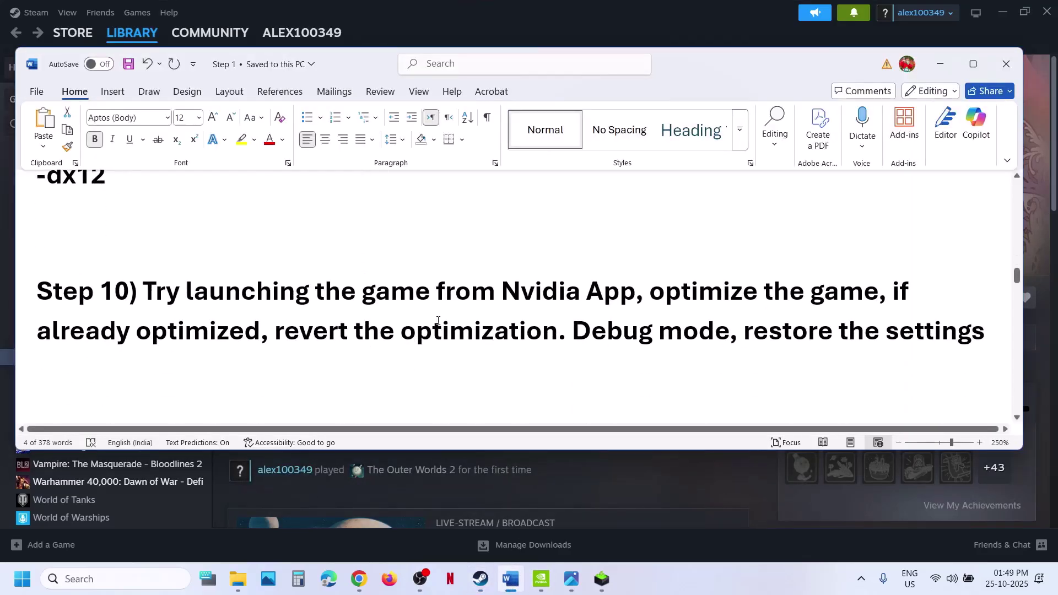
{"action": "left_click_drag", "start_coordinate": [528, 283], "coordinate": [620, 289]}
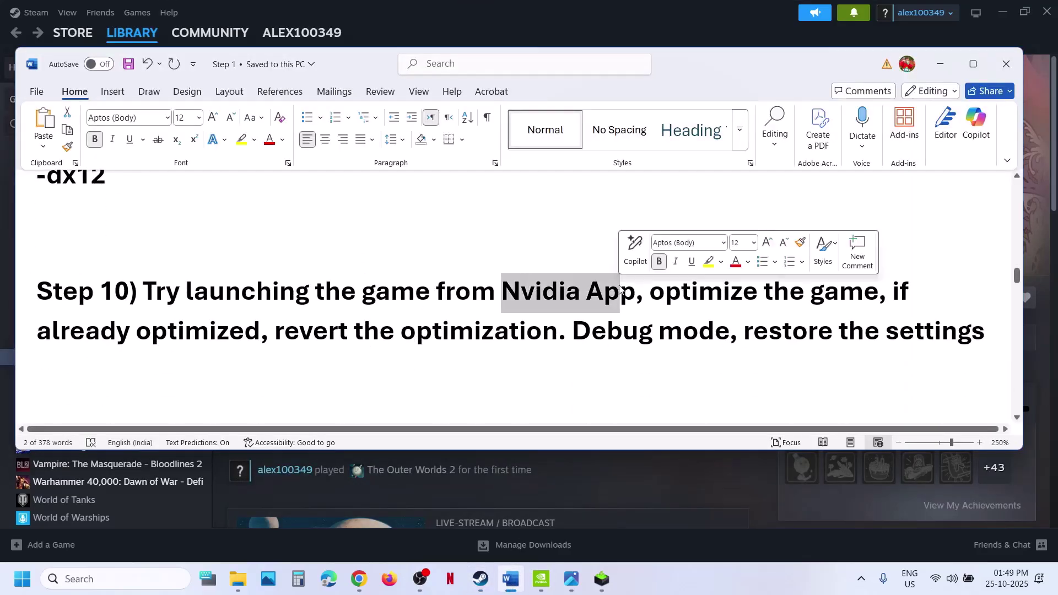
{"action": "left_click", "coordinate": [115, 580]}
{"action": "type", "text": "nvi"}
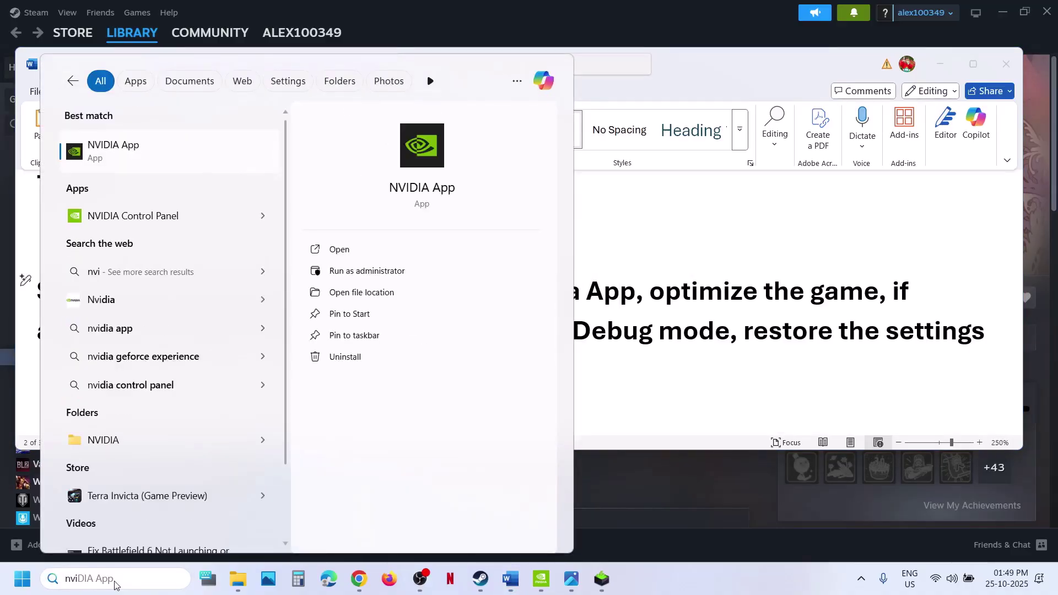
{"action": "key", "text": "Return"}
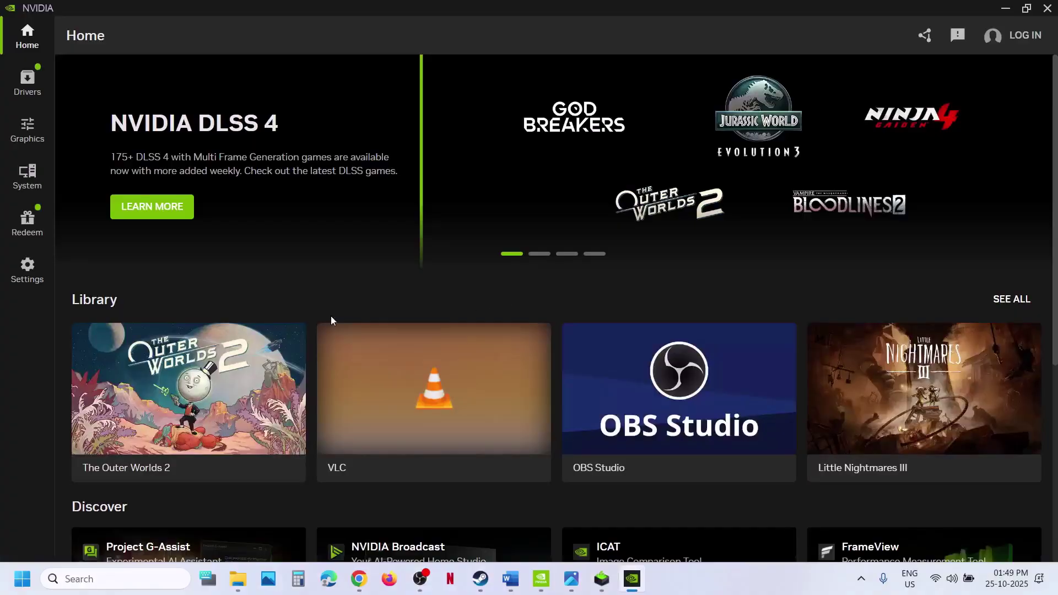
{"action": "mouse_move", "coordinate": [184, 413]}
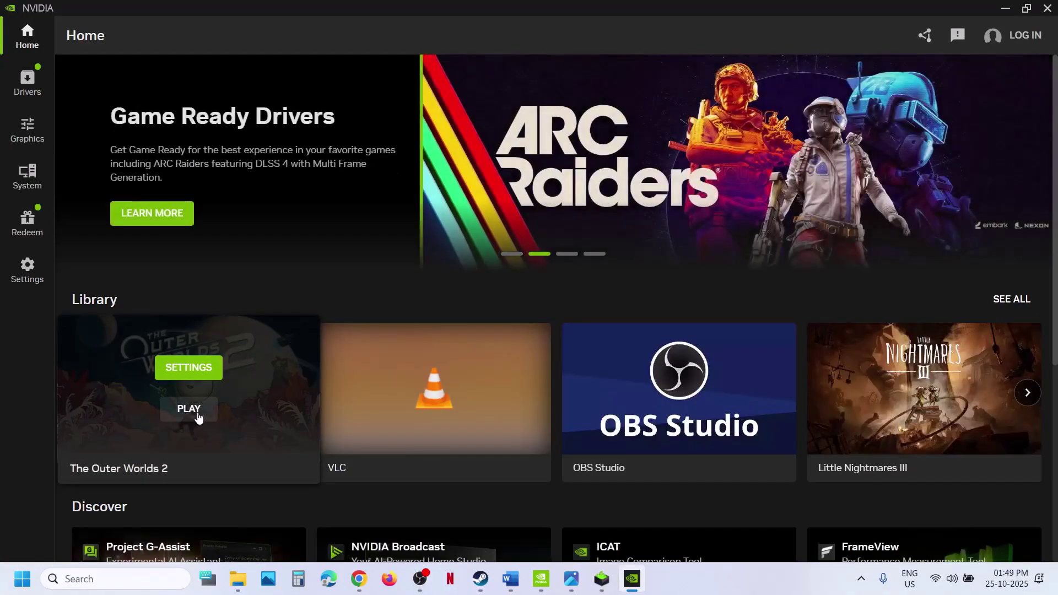
{"action": "left_click", "coordinate": [188, 368]}
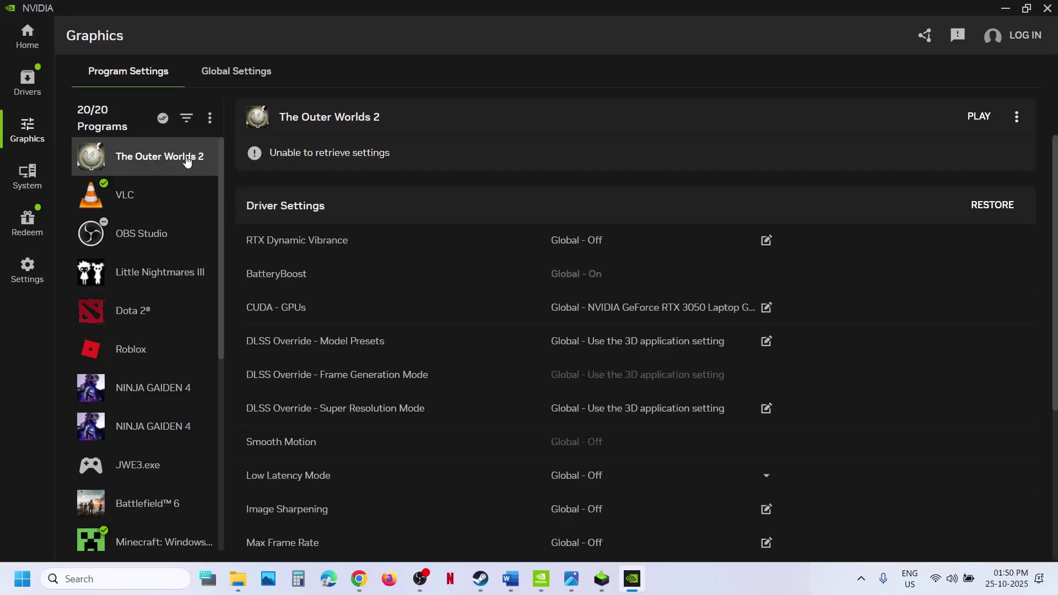
- Optimize VLC, revert it to not optimized, and close NVIDIA App
{"action": "left_click", "coordinate": [986, 201]}
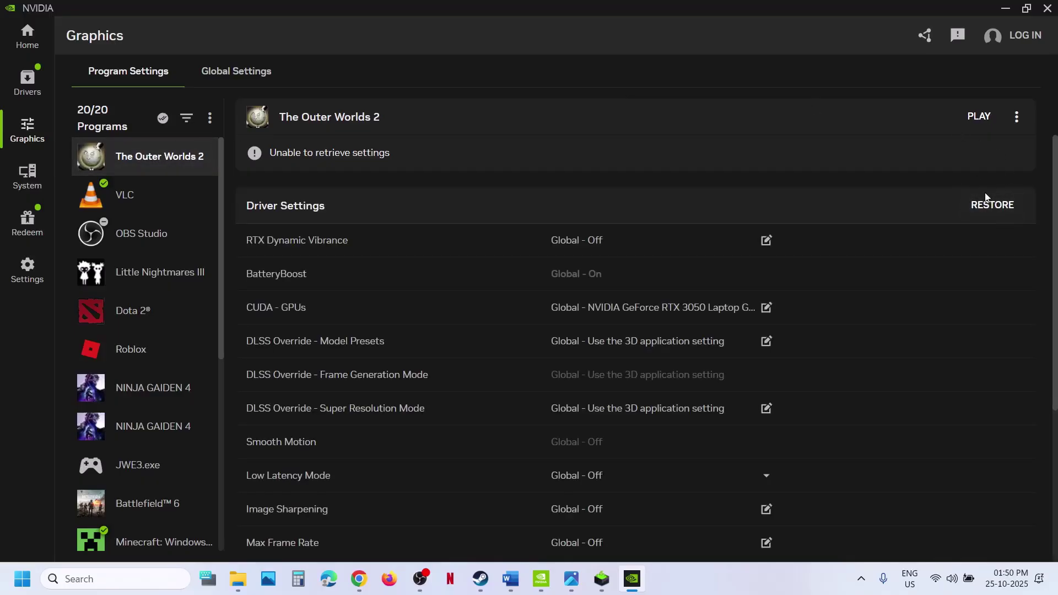
{"action": "left_click", "coordinate": [142, 194]}
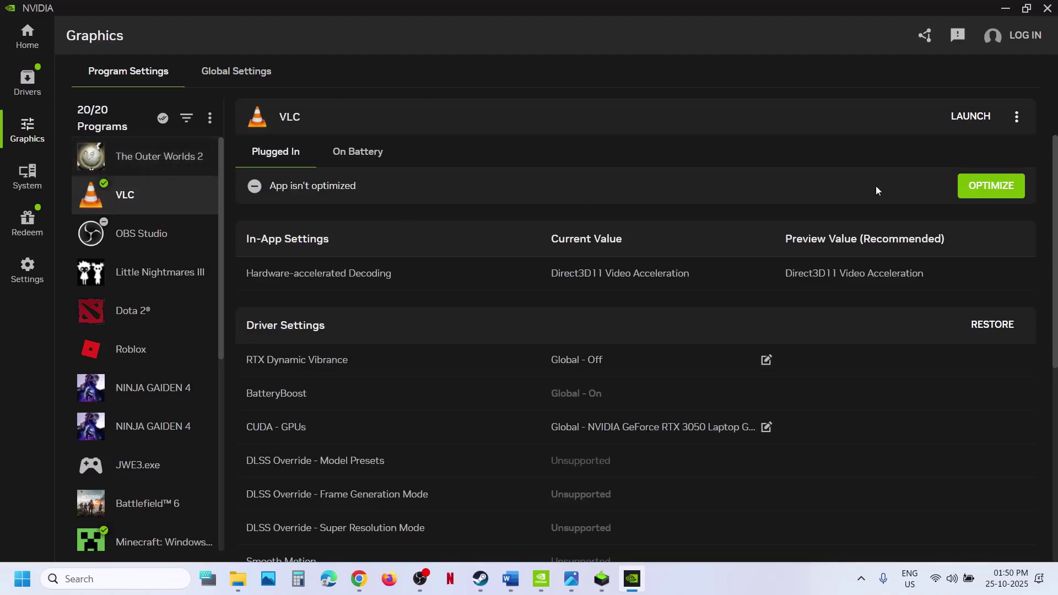
{"action": "left_click", "coordinate": [992, 188]}
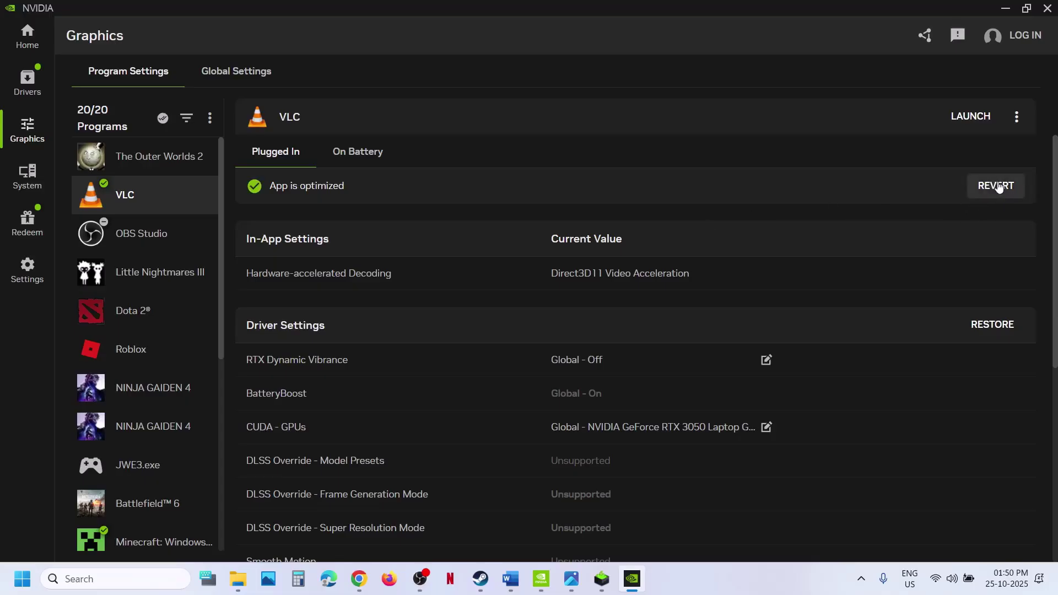
{"action": "left_click", "coordinate": [996, 187]}
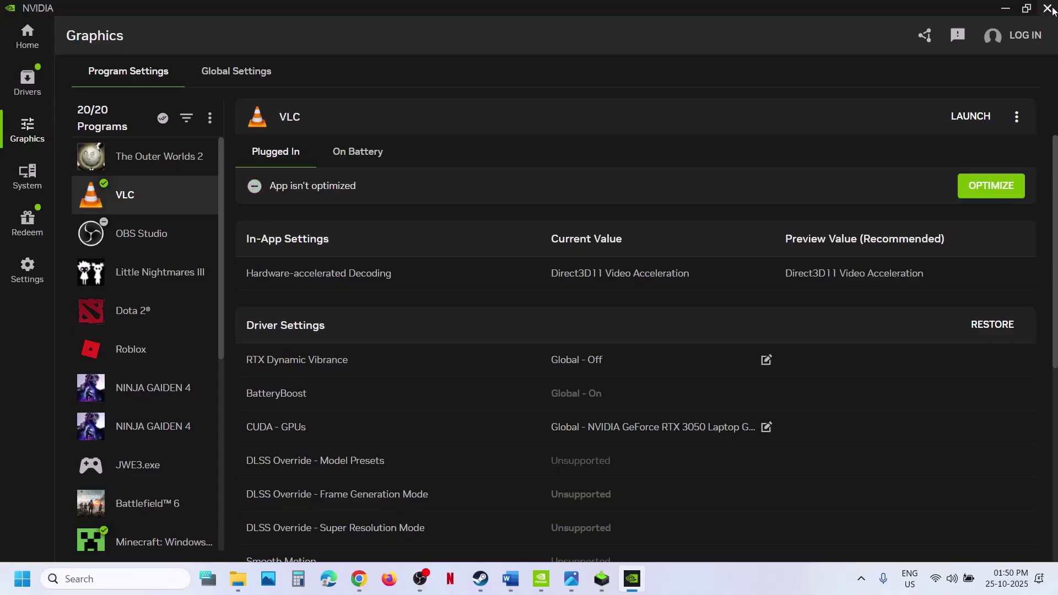
{"action": "left_click", "coordinate": [27, 270]}
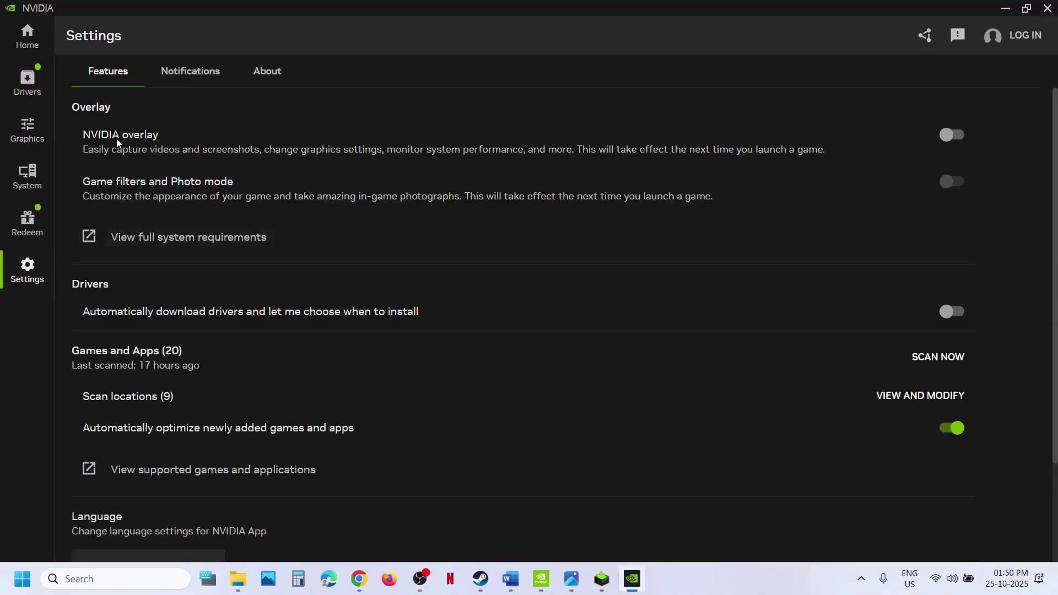
{"action": "left_click", "coordinate": [1048, 8]}
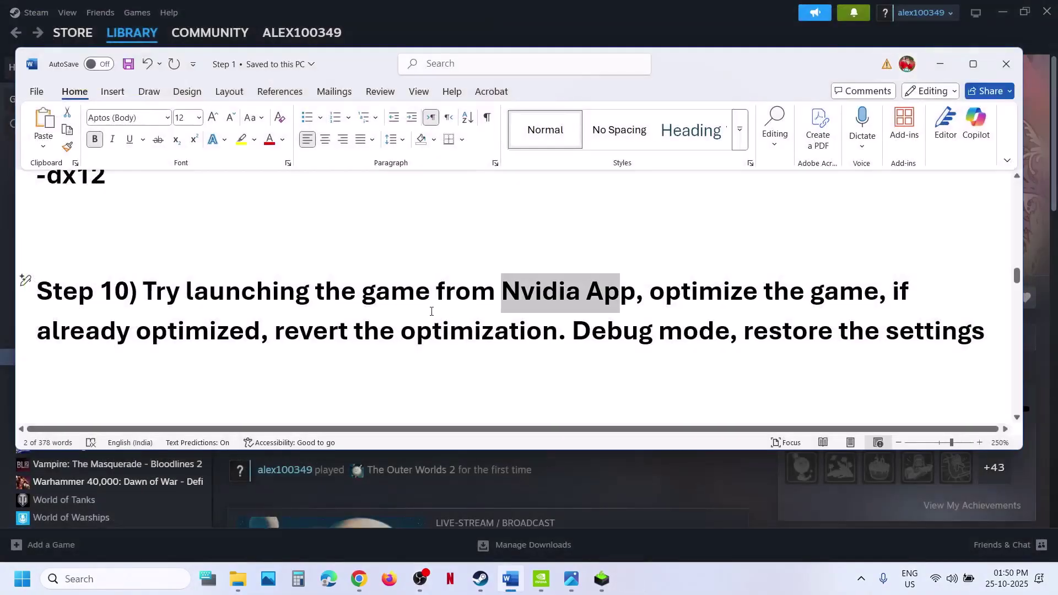
- Mark 'Debug mode' in Step 10, open NVIDIA Control Panel, and turn on Debug Mode
{"action": "left_click_drag", "start_coordinate": [610, 333], "coordinate": [738, 330]}
{"action": "key", "text": "super+d"}
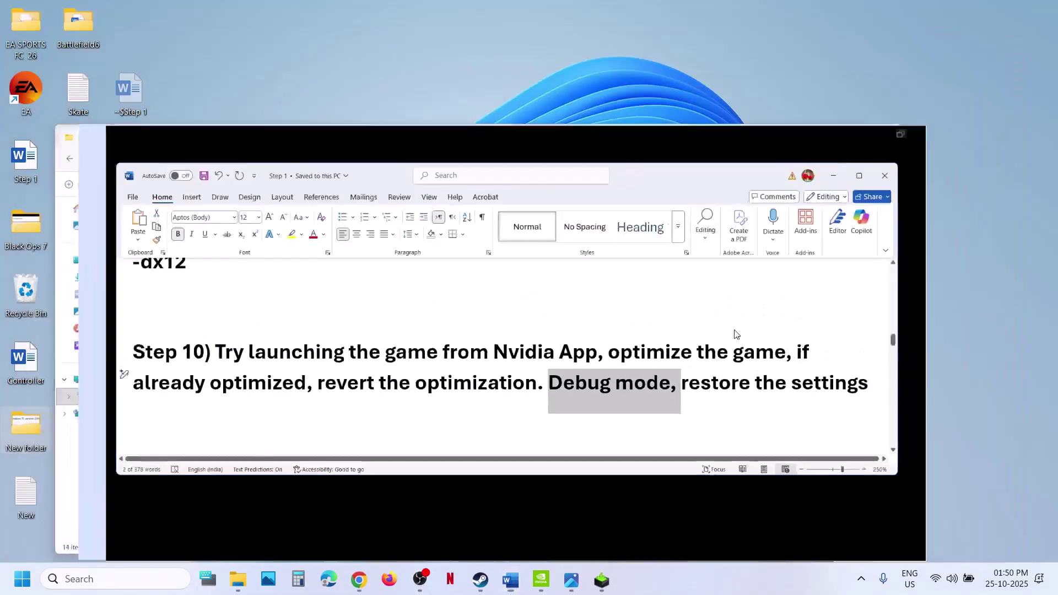
{"action": "right_click", "coordinate": [479, 300]}
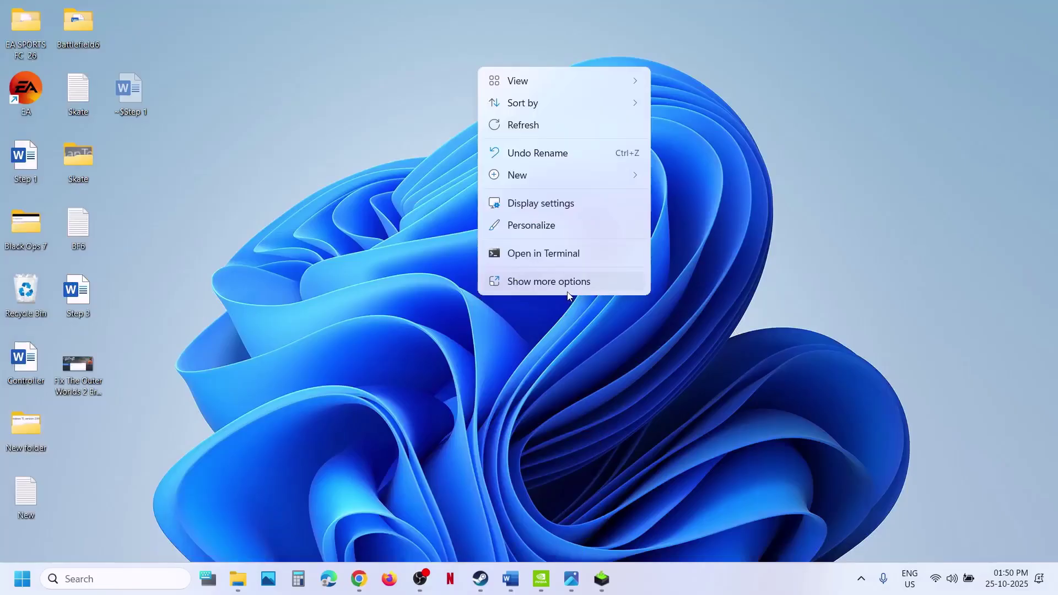
{"action": "left_click", "coordinate": [561, 286]}
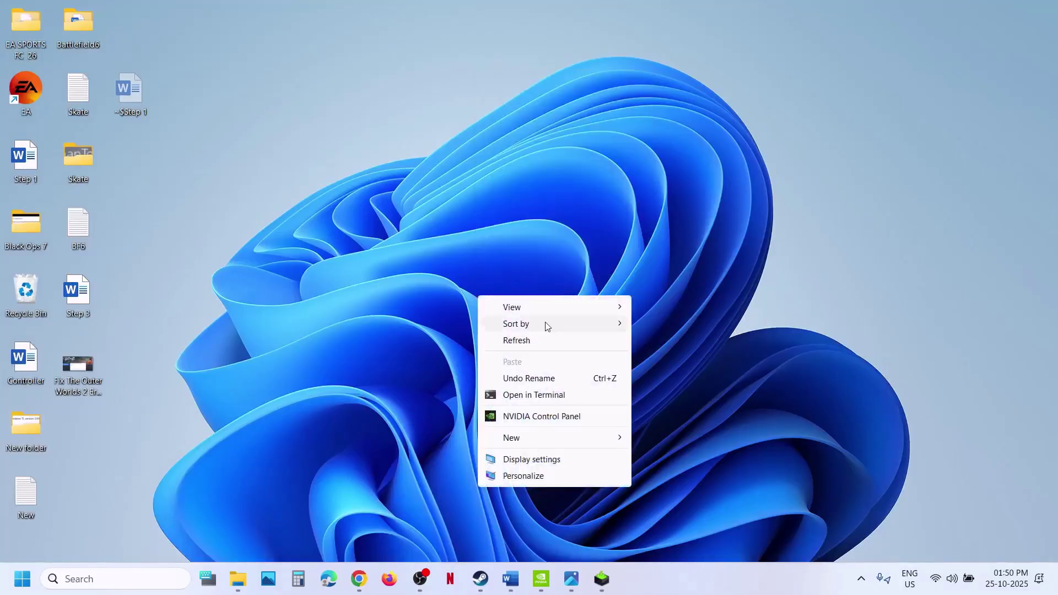
{"action": "left_click", "coordinate": [527, 417]}
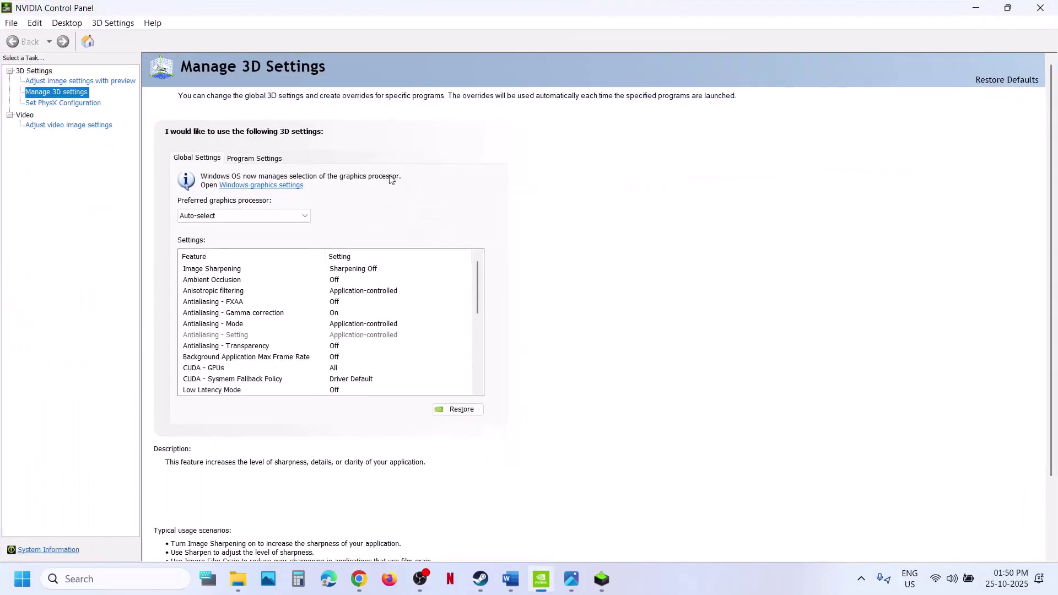
{"action": "left_click", "coordinate": [155, 24]}
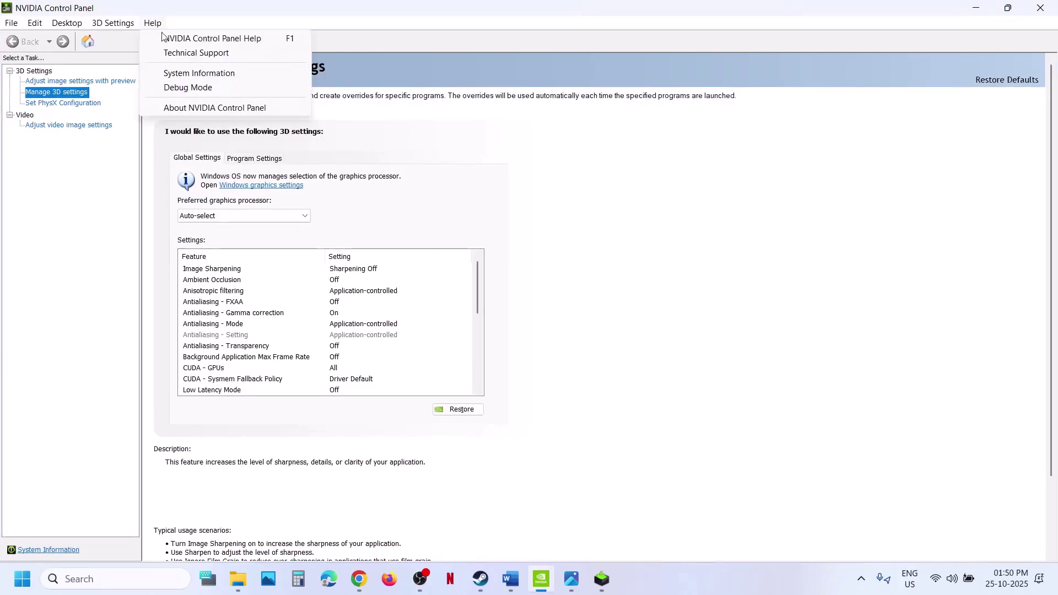
{"action": "left_click", "coordinate": [199, 88]}
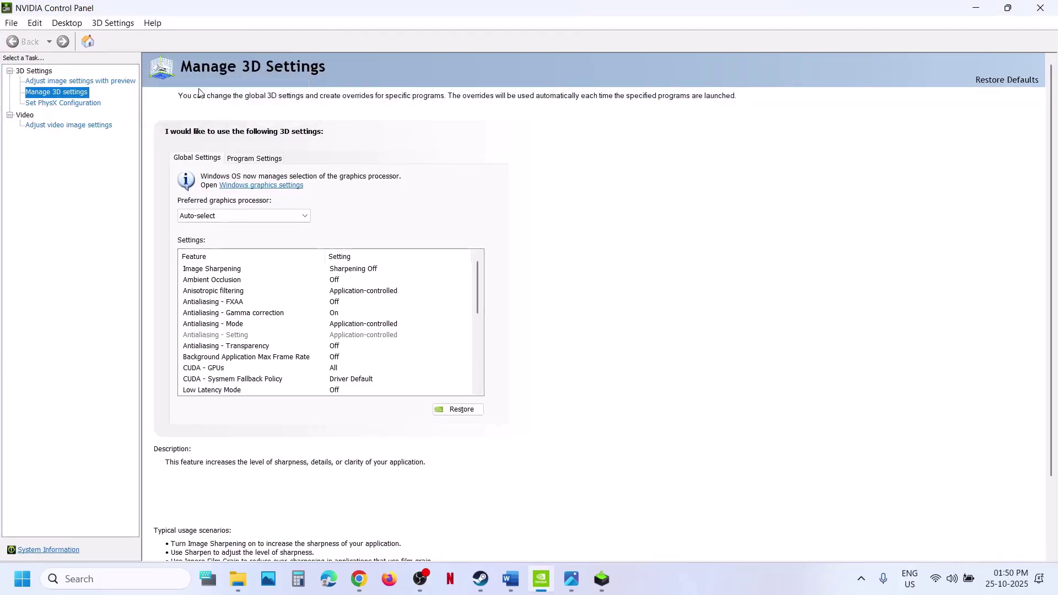
{"action": "left_click", "coordinate": [157, 24]}
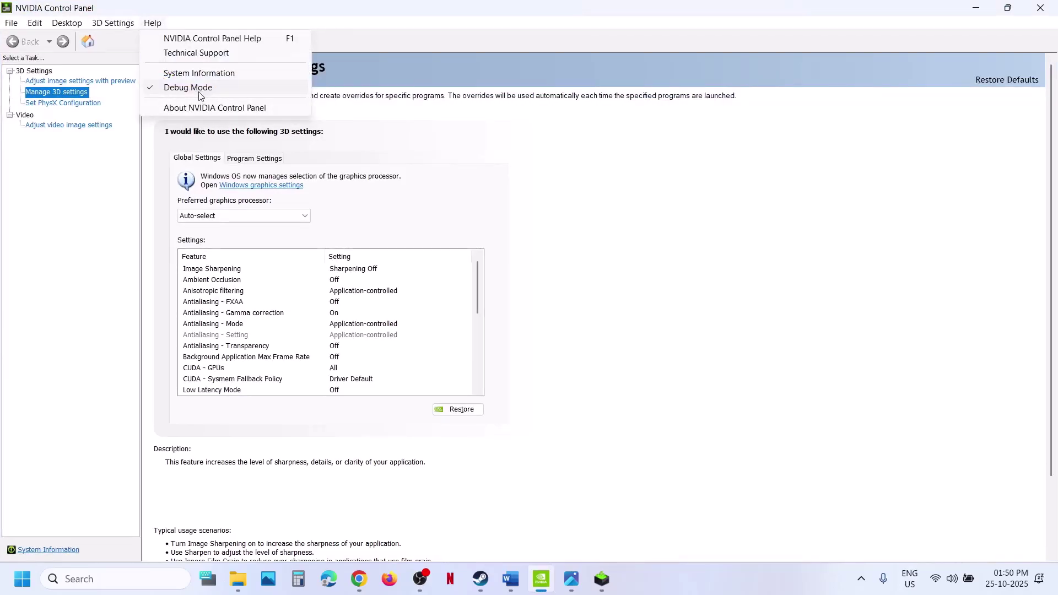
{"action": "left_click", "coordinate": [199, 91]}
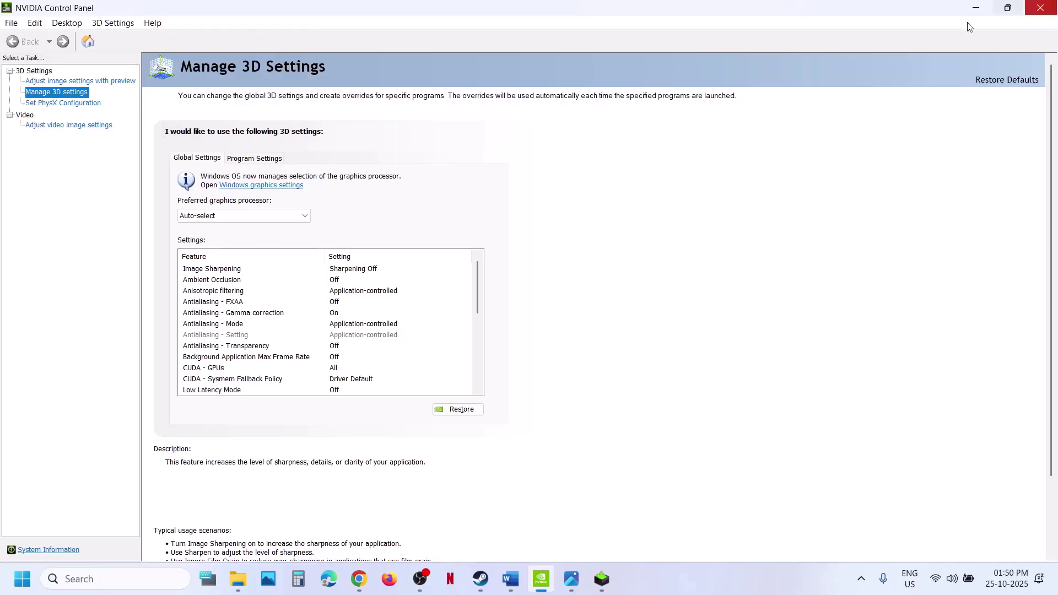
- Restore the Global 3D settings to defaults, apply, and minimize the NVIDIA Control Panel
{"action": "left_click", "coordinate": [503, 588]}
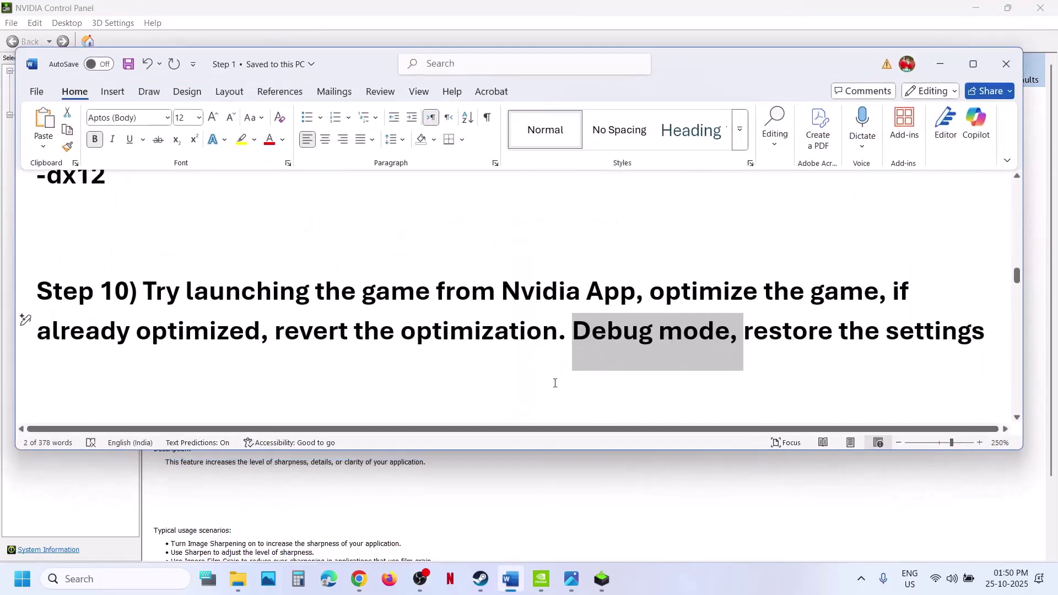
{"action": "left_click", "coordinate": [770, 342]}
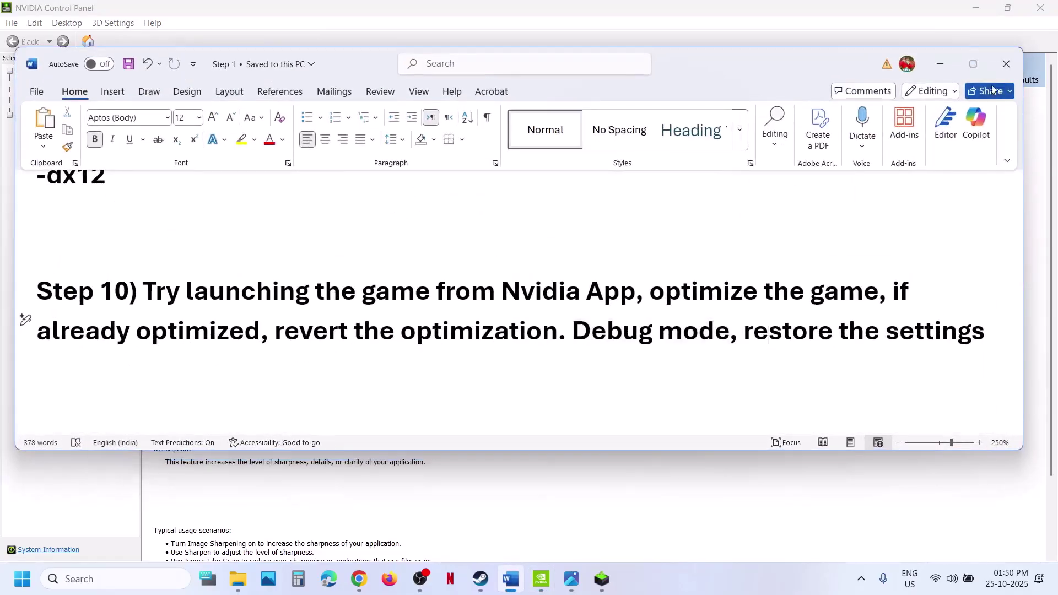
{"action": "left_click", "coordinate": [940, 64]}
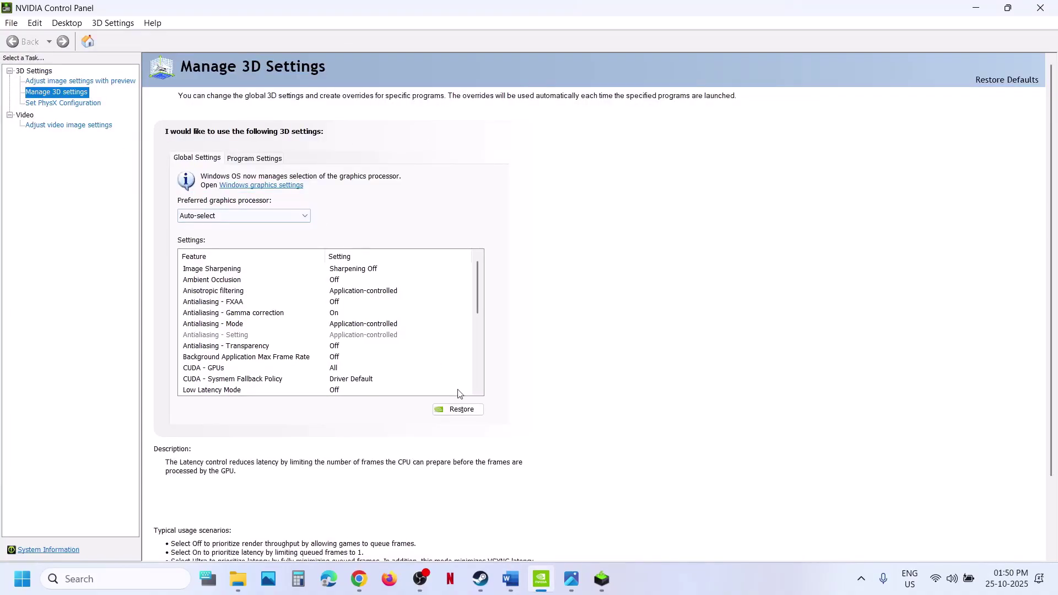
{"action": "left_click", "coordinate": [443, 409]}
{"action": "left_click", "coordinate": [627, 298]}
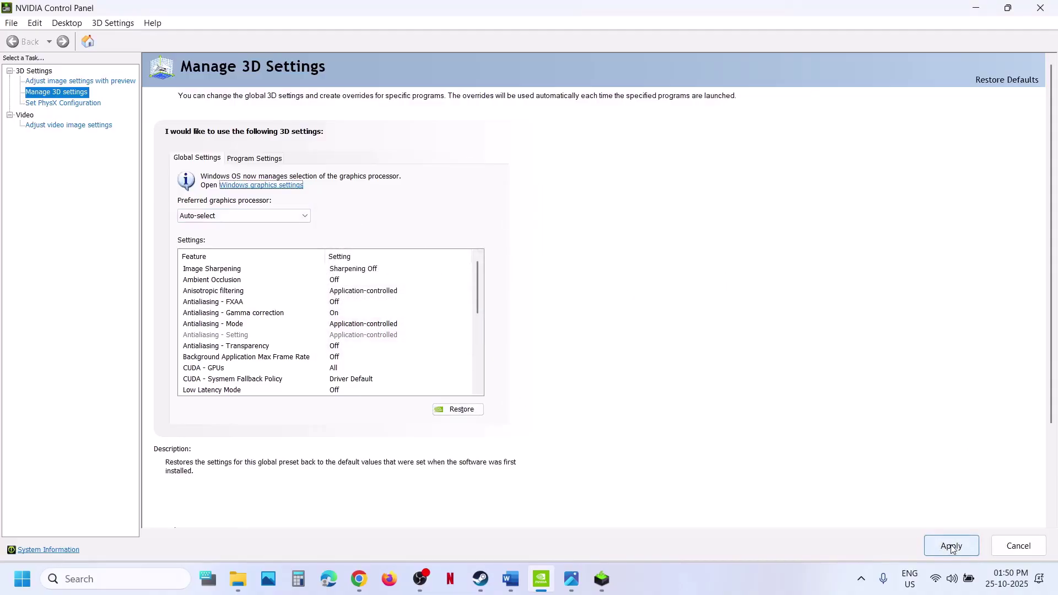
{"action": "left_click", "coordinate": [951, 546]}
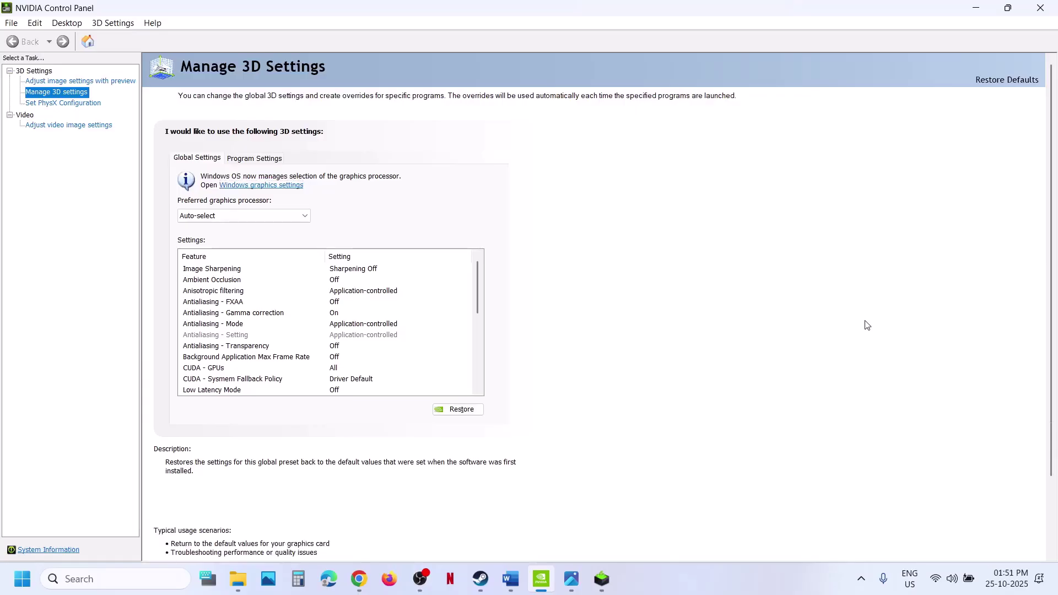
{"action": "left_click", "coordinate": [1040, 7]}
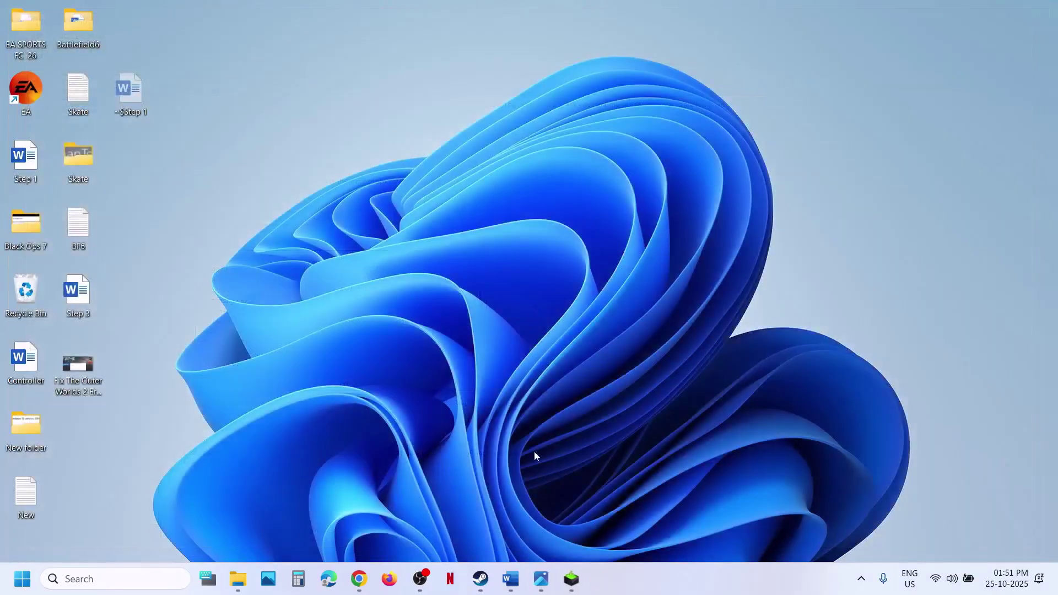
{"action": "left_click", "coordinate": [481, 578]}
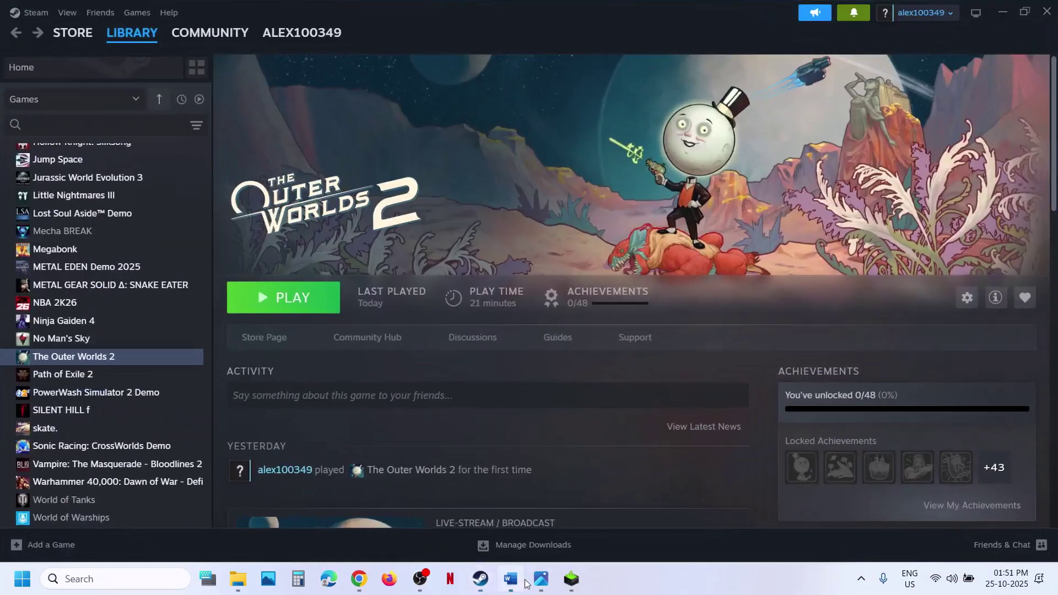
{"action": "left_click", "coordinate": [511, 579]}
- Search 'Intel Driver & Support Assistant' in a new Chrome tab and open Intel's page
{"action": "scroll", "coordinate": [434, 313], "scroll_direction": "down", "scroll_amount": 2}
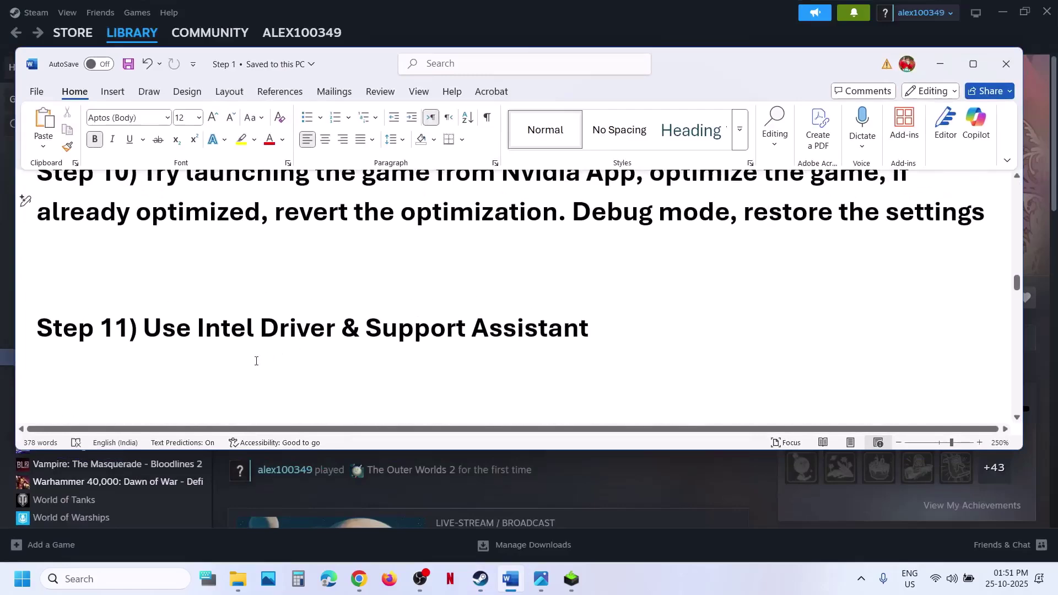
{"action": "left_click_drag", "start_coordinate": [200, 323], "coordinate": [567, 344]}
{"action": "key", "text": "ctrl+c"}
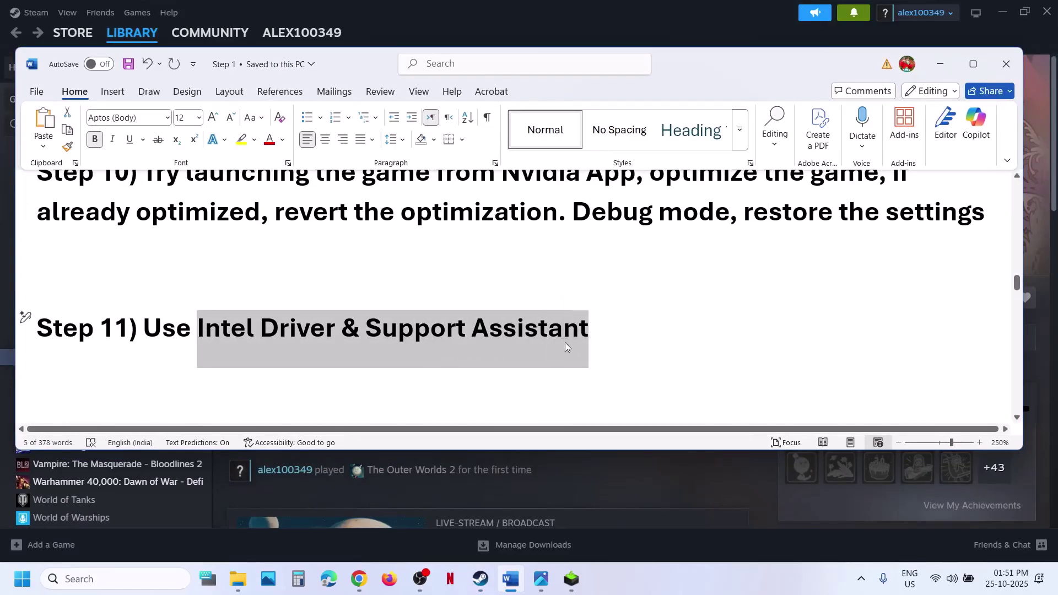
{"action": "left_click", "coordinate": [358, 579]}
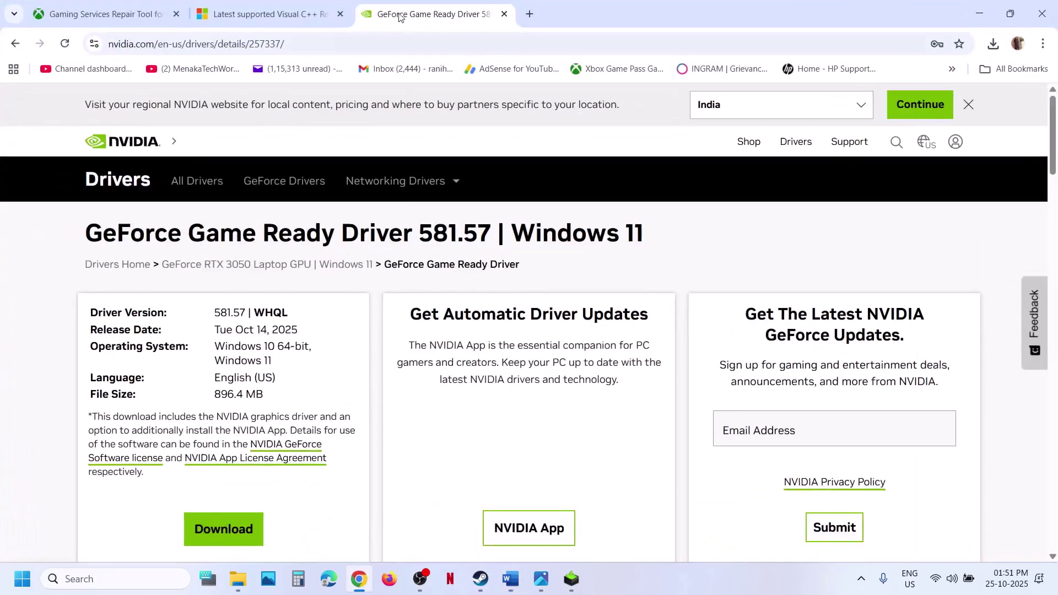
{"action": "left_click", "coordinate": [529, 14]}
{"action": "key", "text": "ctrl+v"}
{"action": "key", "text": "Return"}
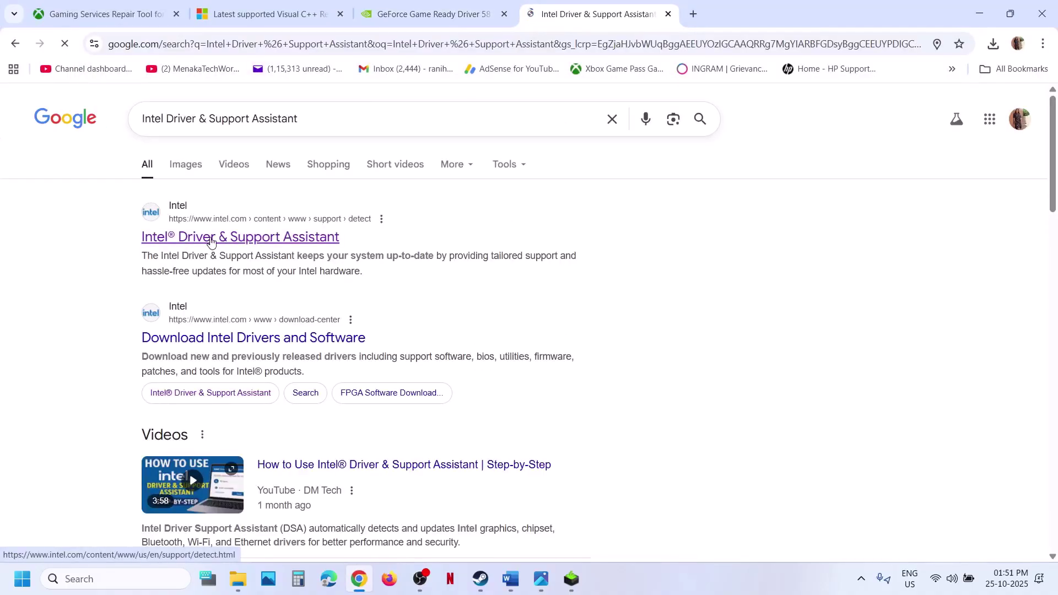
{"action": "left_click", "coordinate": [211, 241]}
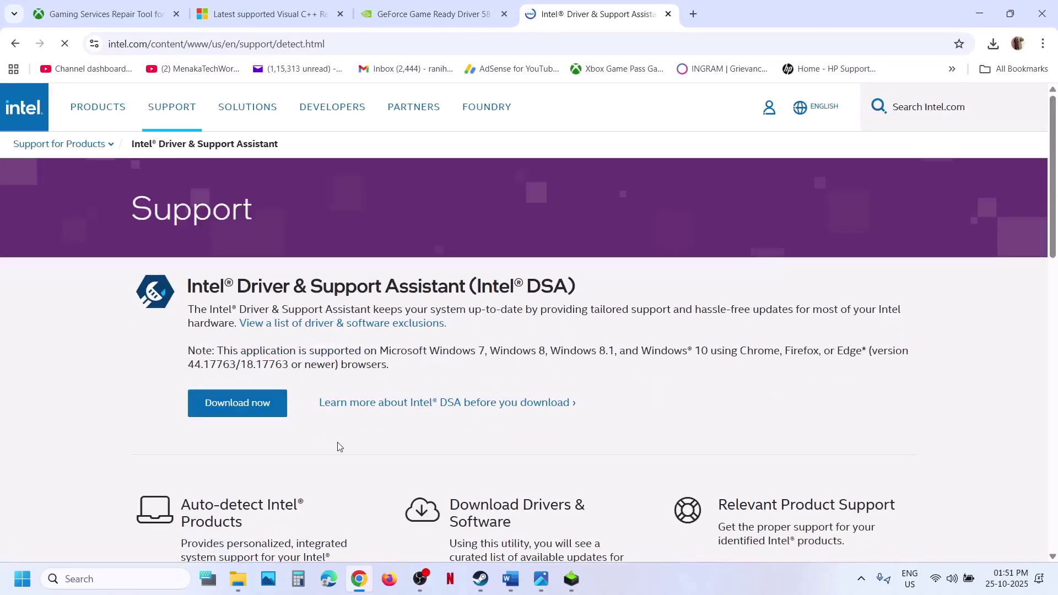
- Download and run the Driver & Support Assistant installer, choosing Repair and allowing changes
{"action": "left_click", "coordinate": [236, 407]}
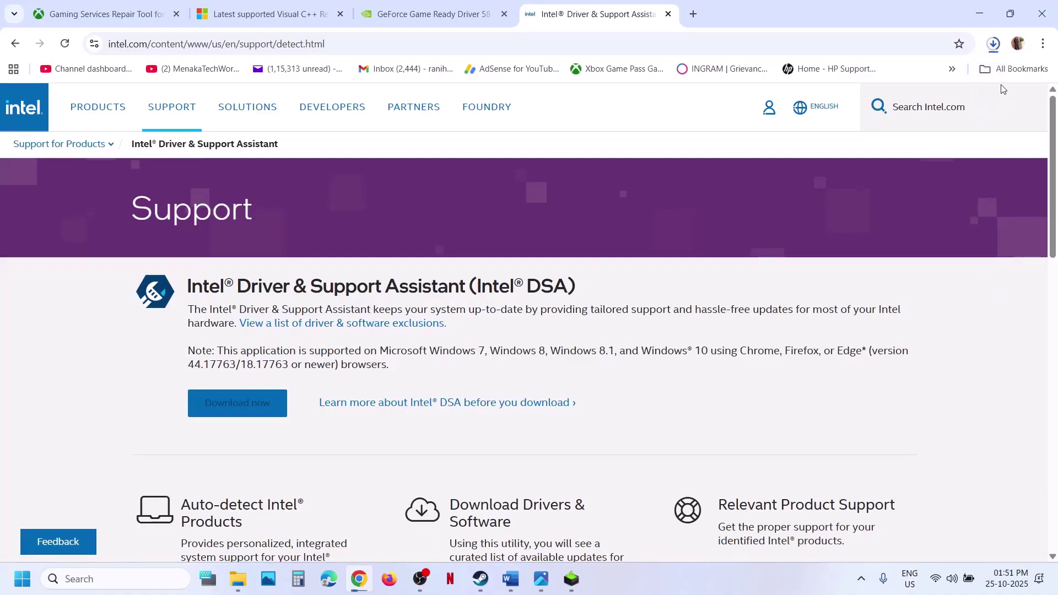
{"action": "left_click", "coordinate": [909, 77]}
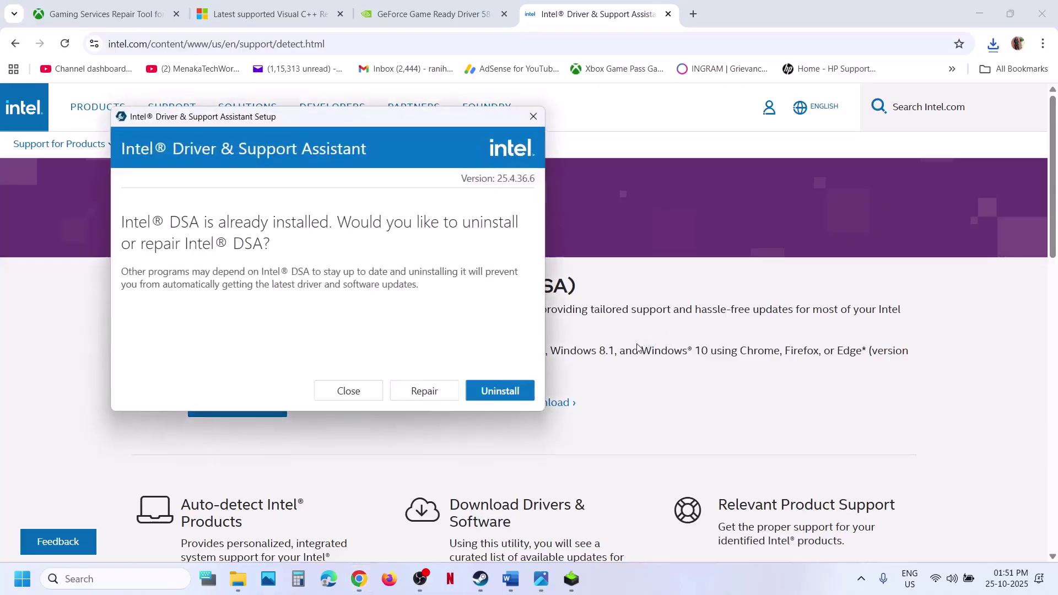
{"action": "left_click", "coordinate": [408, 389]}
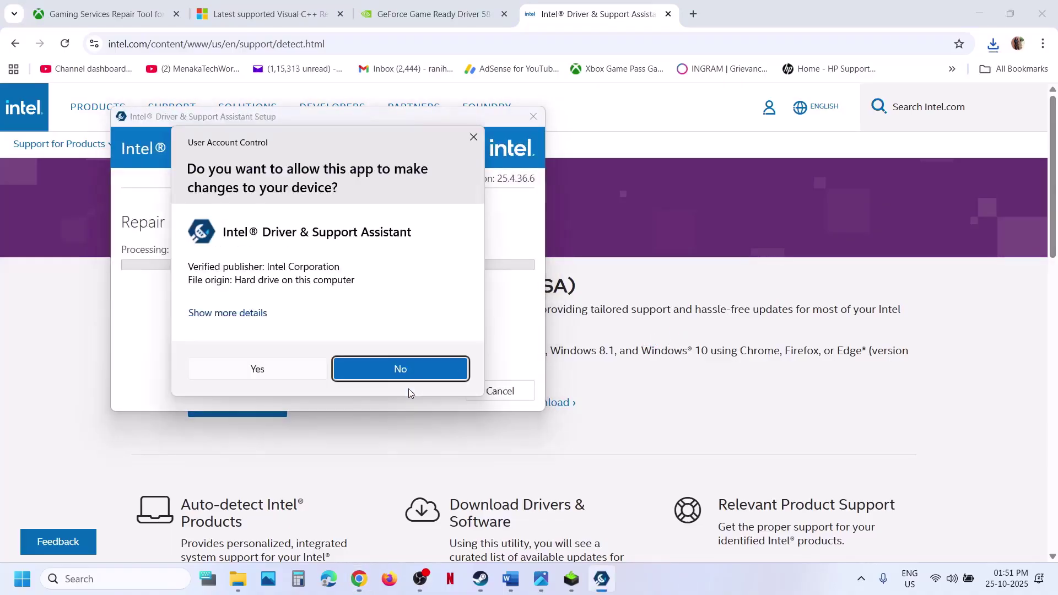
{"action": "left_click", "coordinate": [284, 378]}
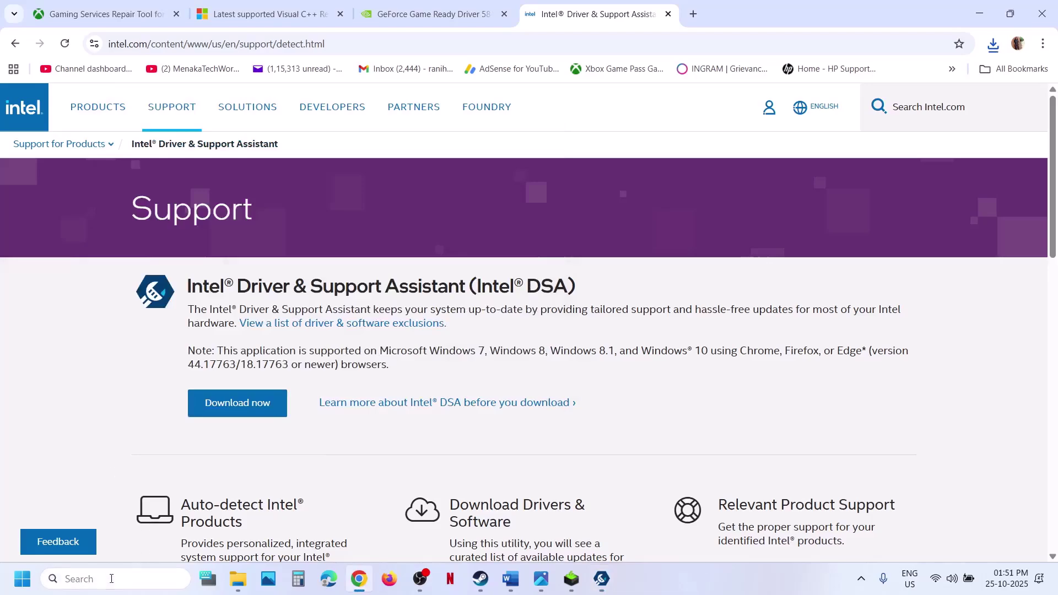
{"action": "left_click", "coordinate": [112, 578]}
- Launch Intel Driver & Support Assistant from search and check on the repair progress
{"action": "type", "text": "Driver & Support Assistant"}
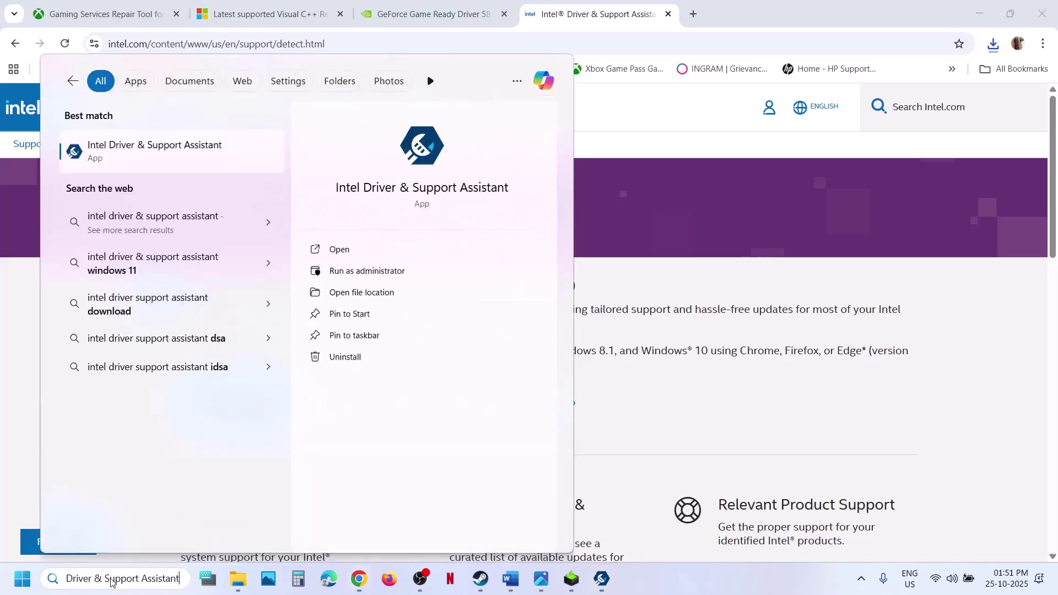
{"action": "left_click", "coordinate": [144, 152]}
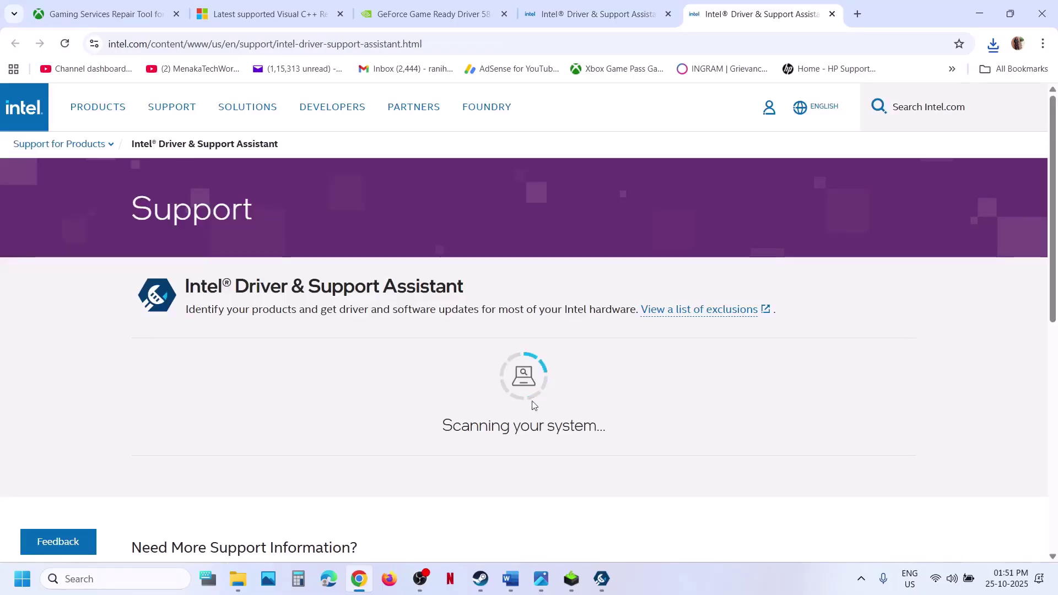
{"action": "left_click", "coordinate": [601, 579]}
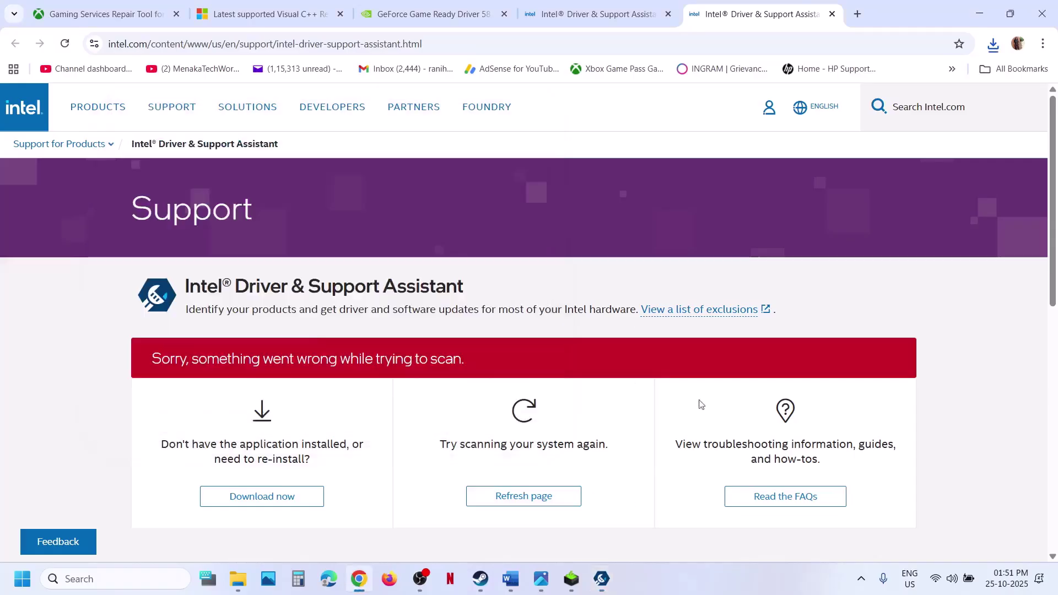
{"action": "left_click", "coordinate": [511, 578]}
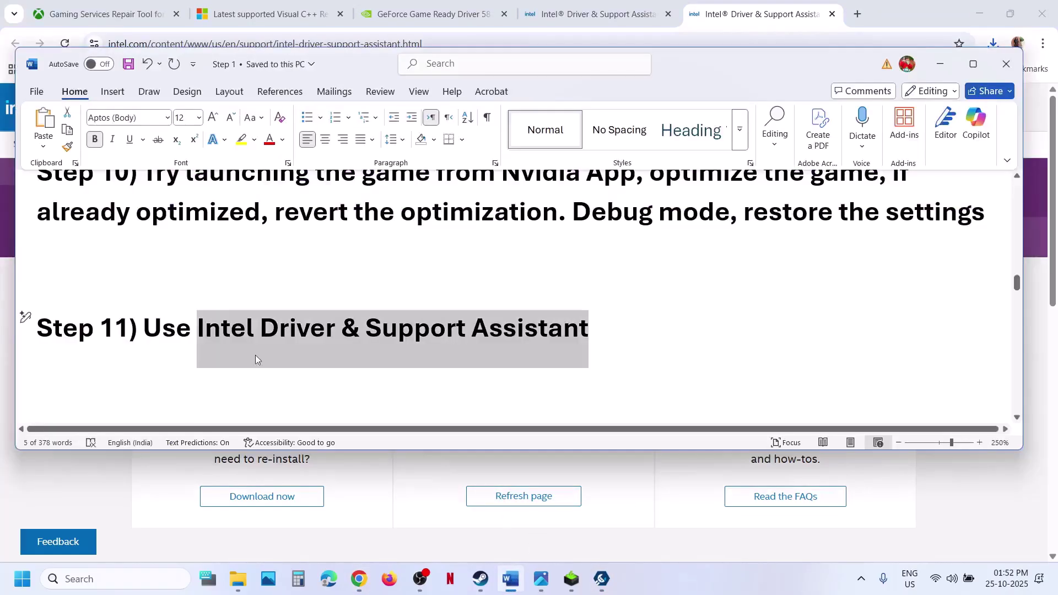
{"action": "left_click", "coordinate": [22, 578]}
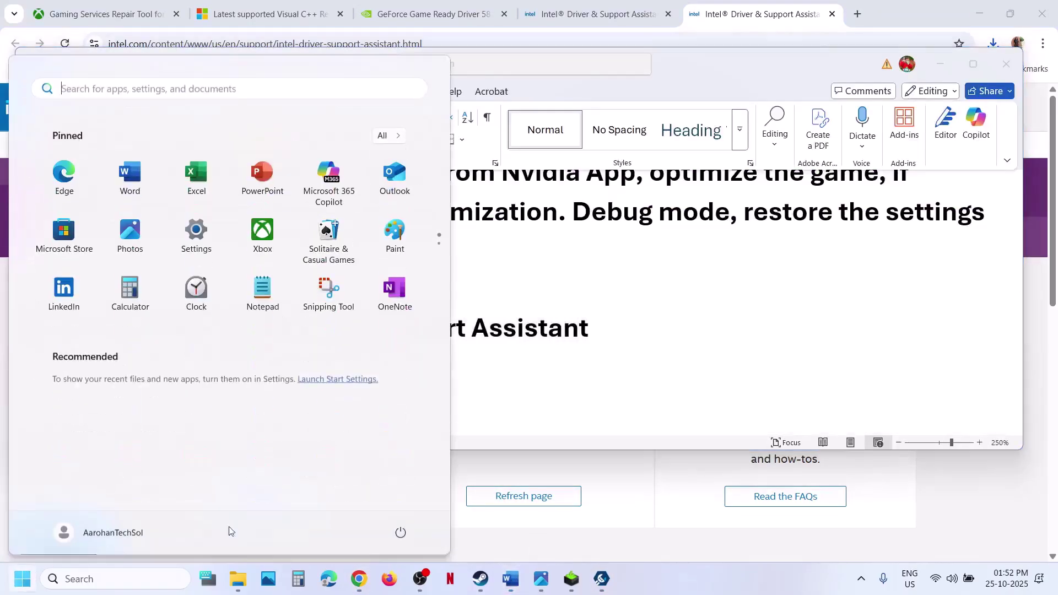
{"action": "left_click", "coordinate": [400, 531]}
{"action": "left_click", "coordinate": [602, 579]}
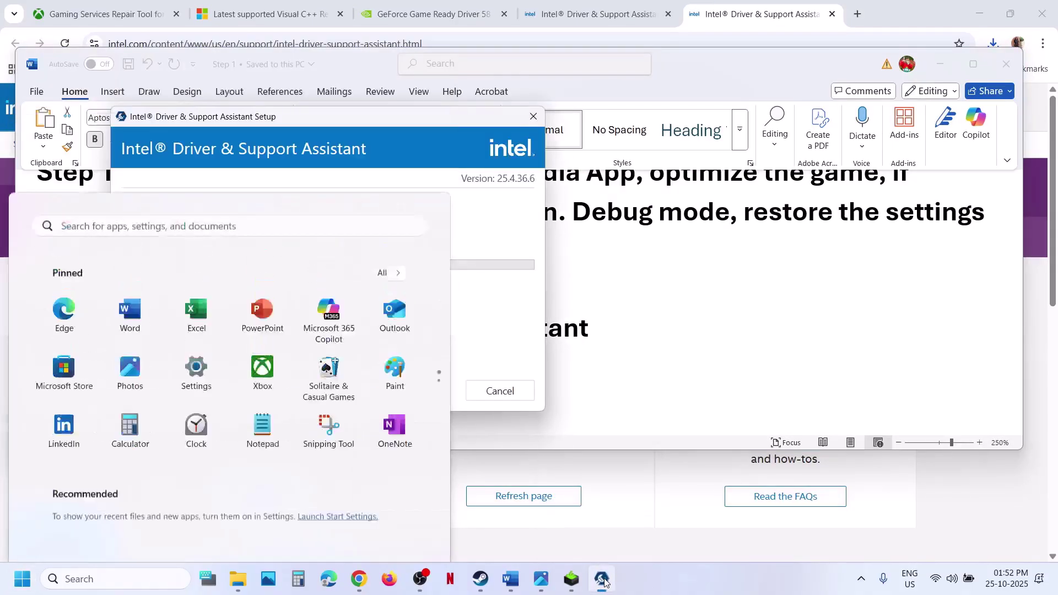
- Reload the Intel support page to retry the failed system scan
{"action": "left_click", "coordinate": [627, 509]}
{"action": "left_click", "coordinate": [432, 41]}
{"action": "key", "text": "Return"}
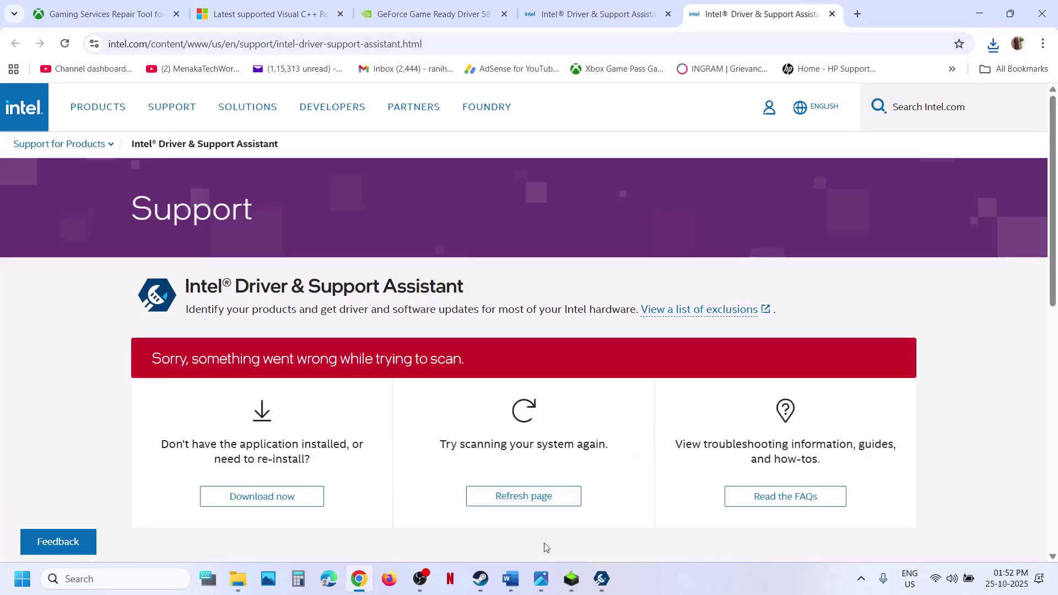
{"action": "left_click", "coordinate": [508, 579]}
- Mark Step 12's Steam Overlay instruction and disable The Outer Worlds 2's in-game overlay
{"action": "scroll", "coordinate": [333, 292], "scroll_direction": "down", "scroll_amount": 5}
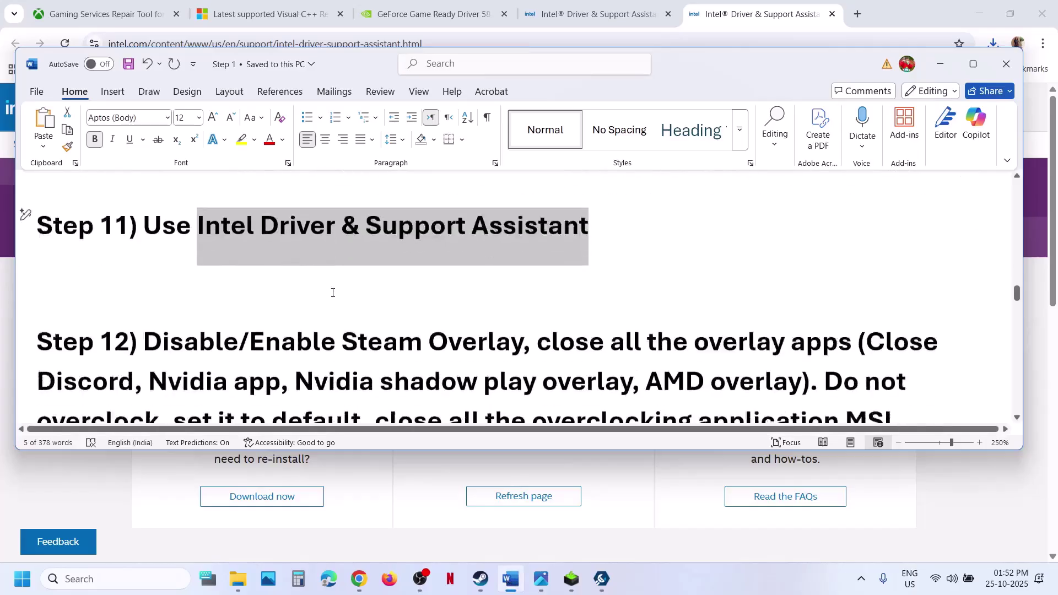
{"action": "left_click_drag", "start_coordinate": [193, 244], "coordinate": [605, 248]}
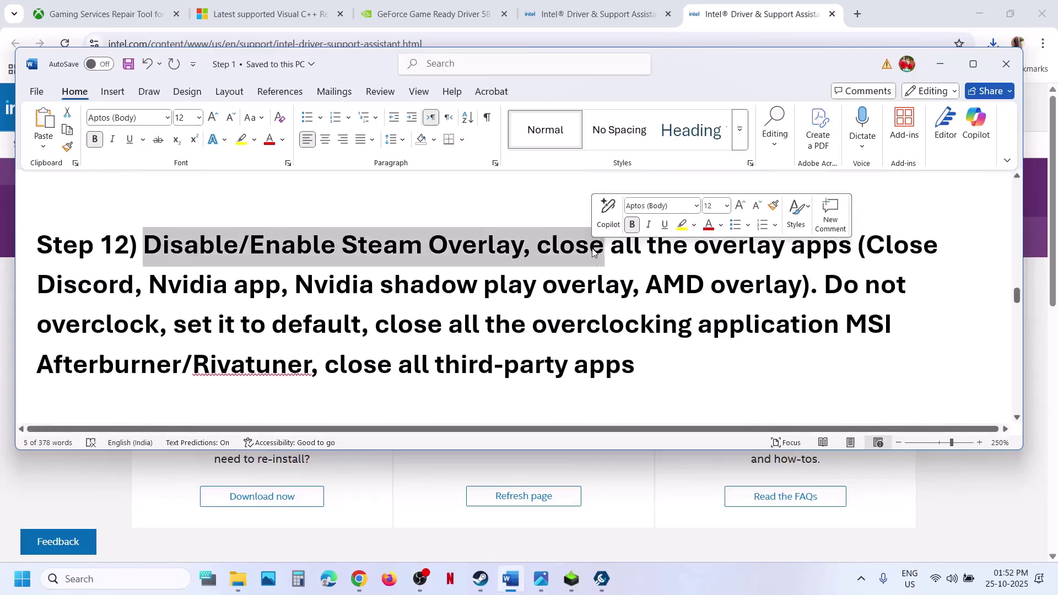
{"action": "left_click", "coordinate": [485, 583]}
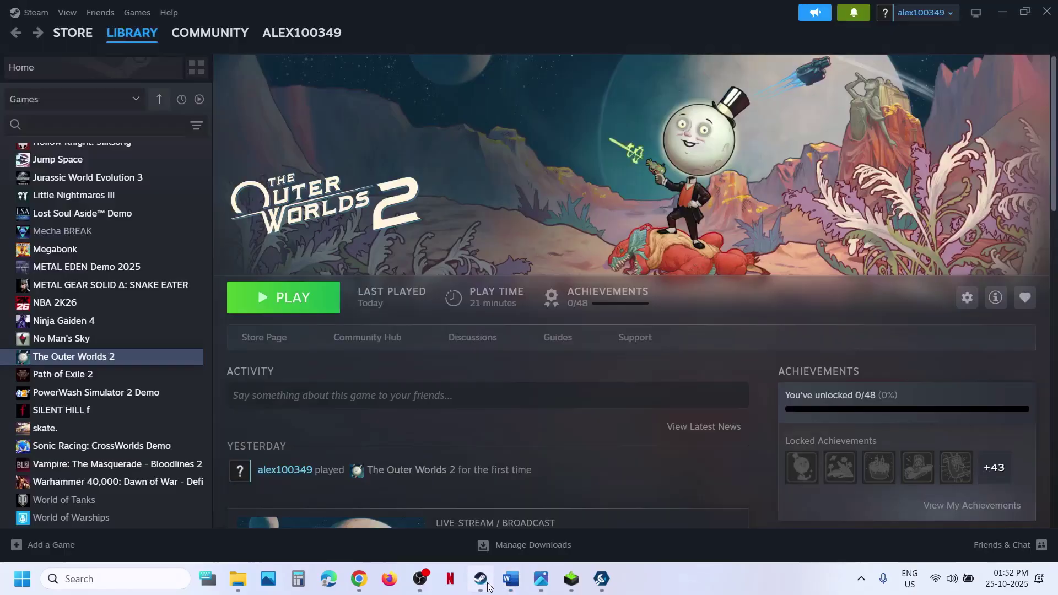
{"action": "right_click", "coordinate": [124, 358]}
{"action": "left_click", "coordinate": [160, 461]}
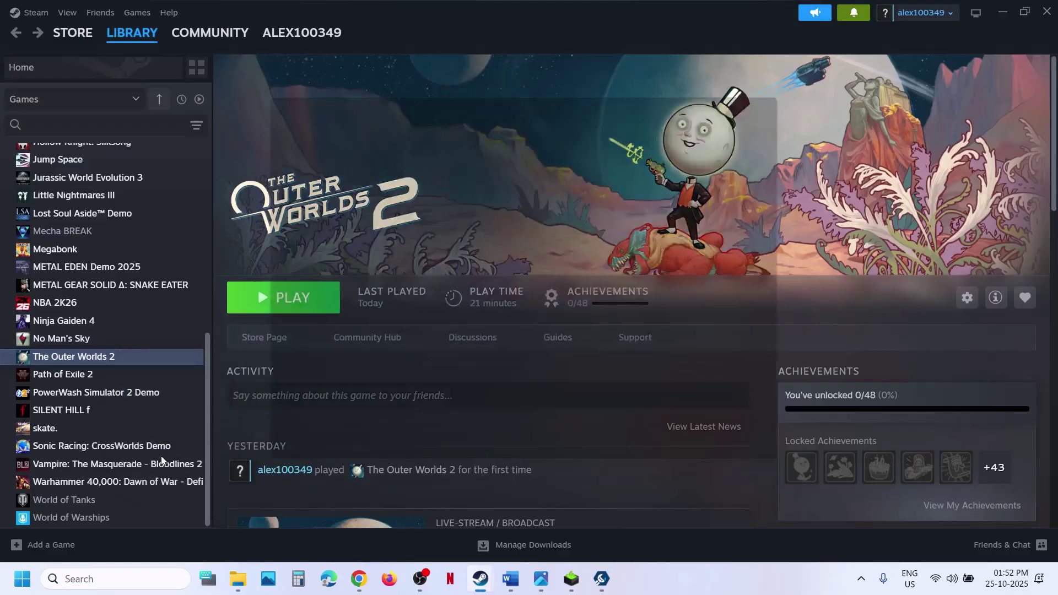
{"action": "left_click", "coordinate": [778, 144]}
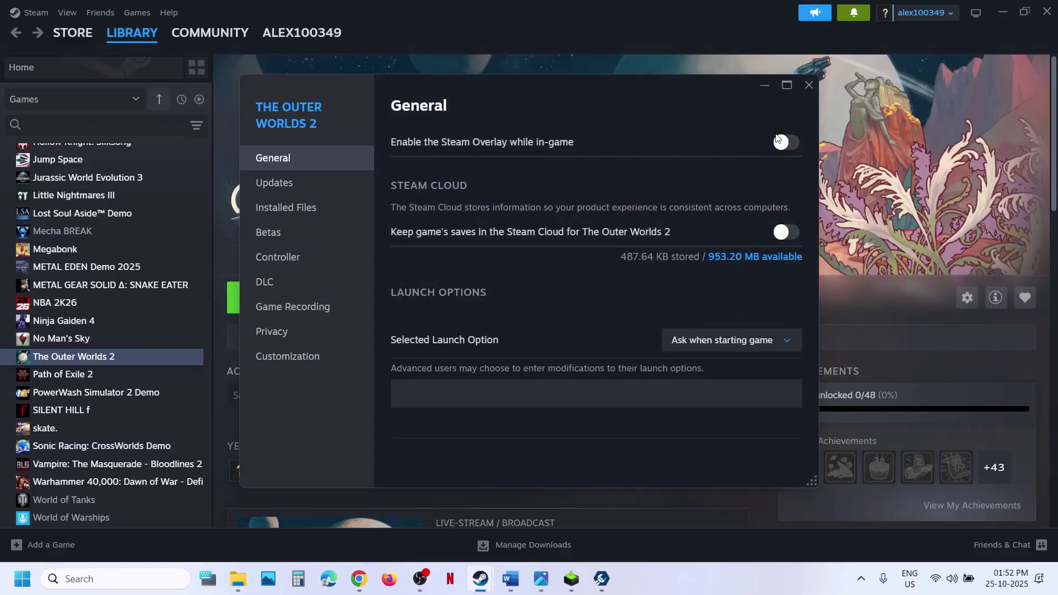
{"action": "left_click", "coordinate": [803, 90]}
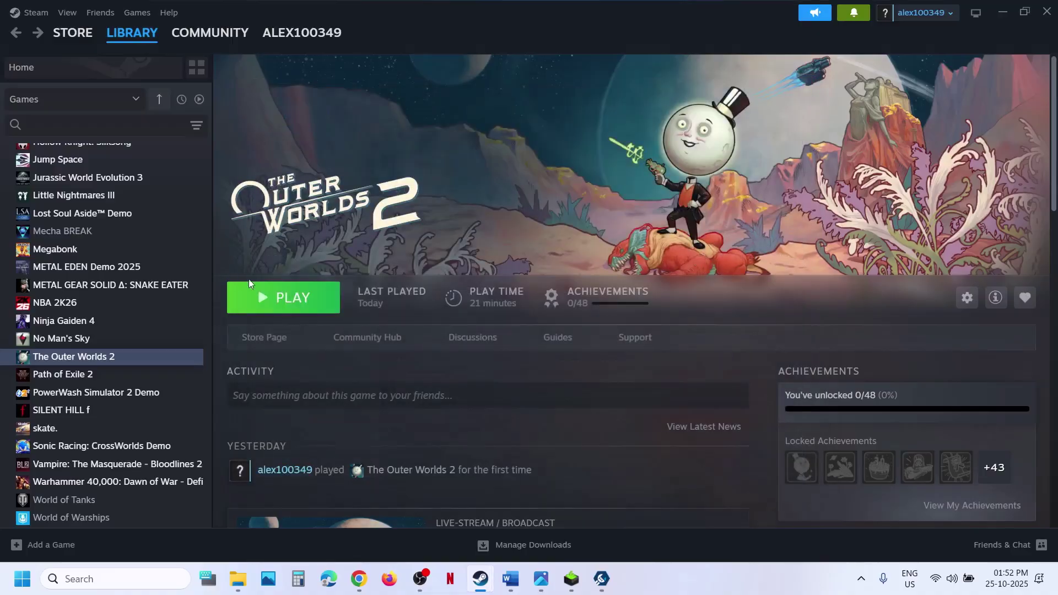
- Reopen the game's properties and toggle the in-game Steam Overlay on and off again
{"action": "right_click", "coordinate": [155, 356]}
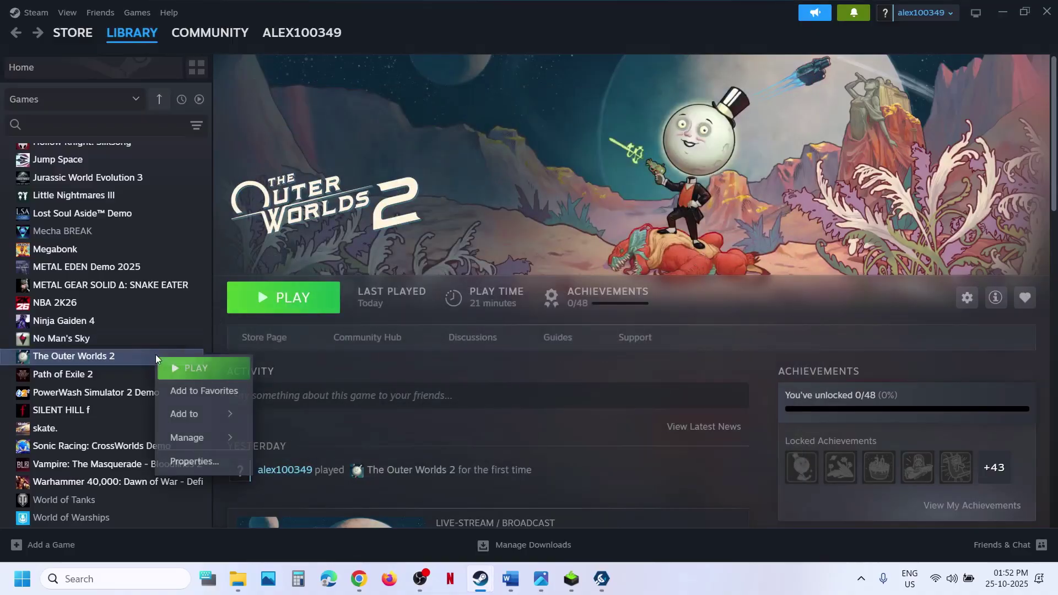
{"action": "left_click", "coordinate": [194, 461]}
{"action": "left_click", "coordinate": [791, 142]}
{"action": "left_click", "coordinate": [785, 143]}
{"action": "left_click", "coordinate": [809, 86]}
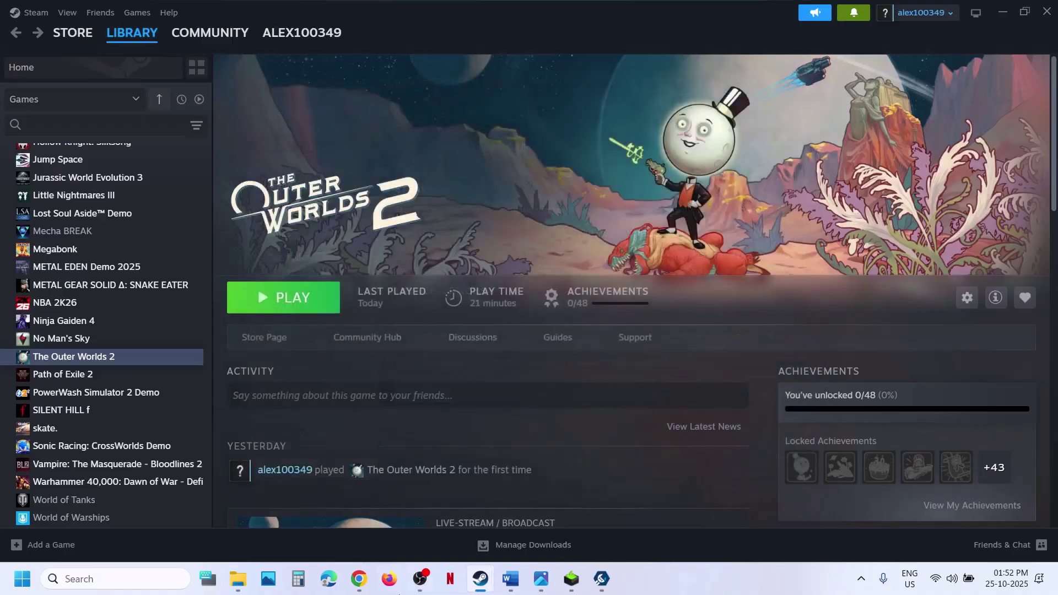
{"action": "left_click", "coordinate": [511, 578]}
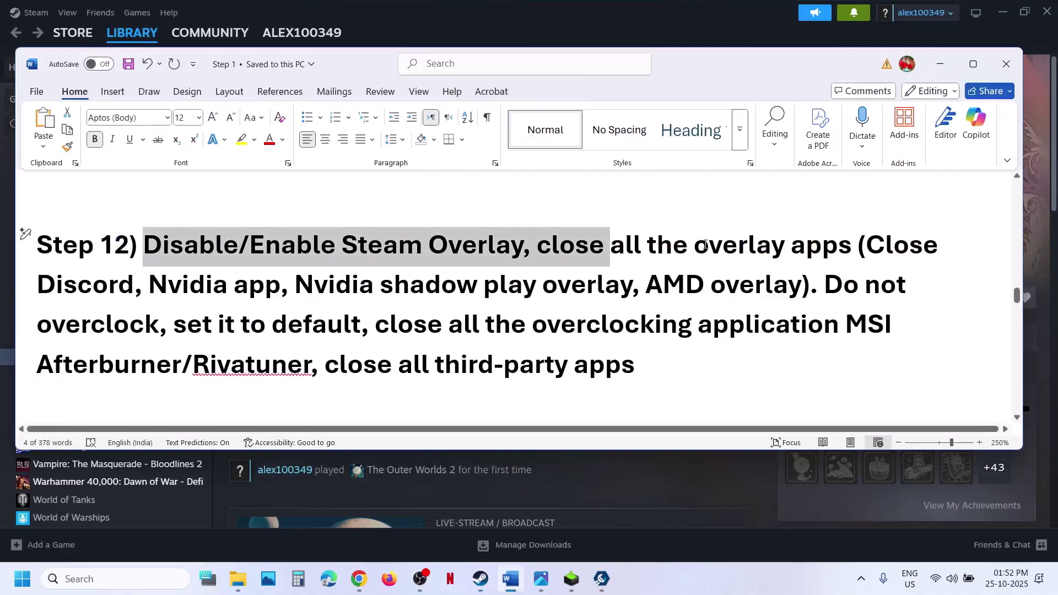
- Highlight Step 12's overlay apps (Discord, Nvidia app) and 'Do not overclock, set it to default'
{"action": "left_click_drag", "start_coordinate": [688, 244], "coordinate": [855, 246]}
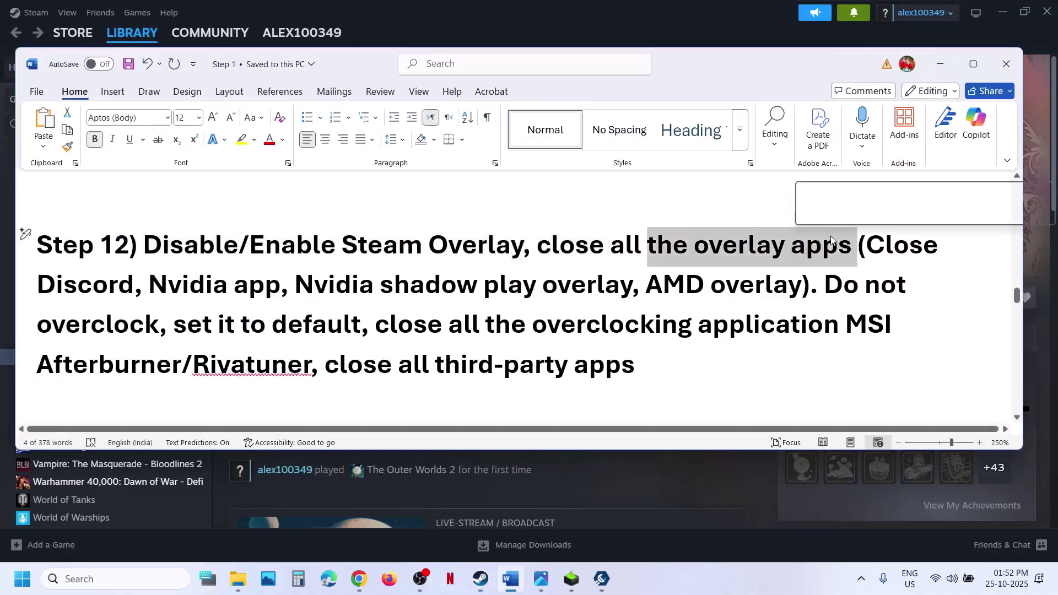
{"action": "double_click", "coordinate": [87, 281]}
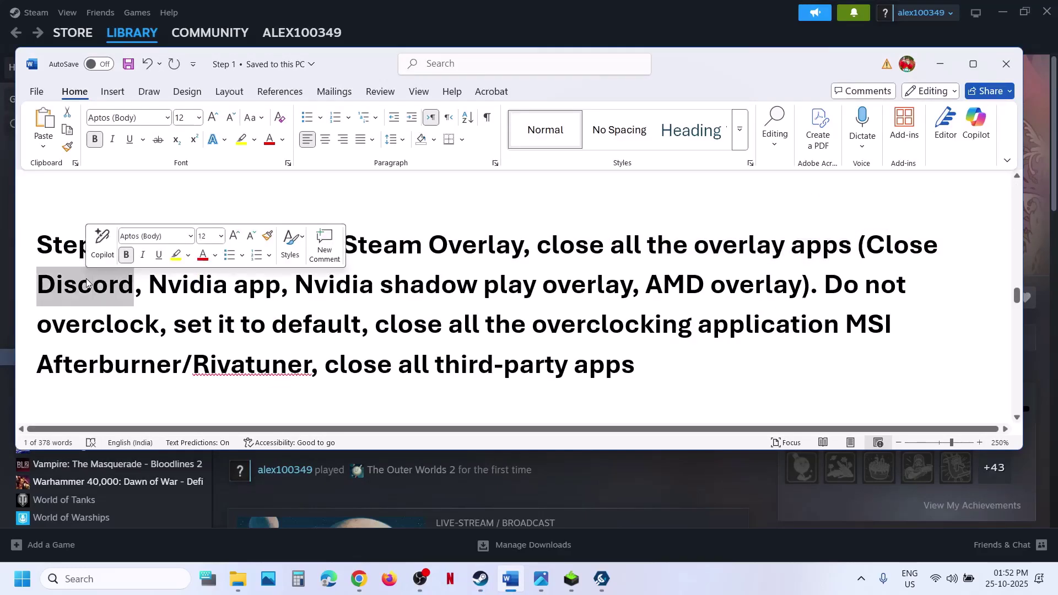
{"action": "left_click_drag", "start_coordinate": [150, 281], "coordinate": [297, 283]}
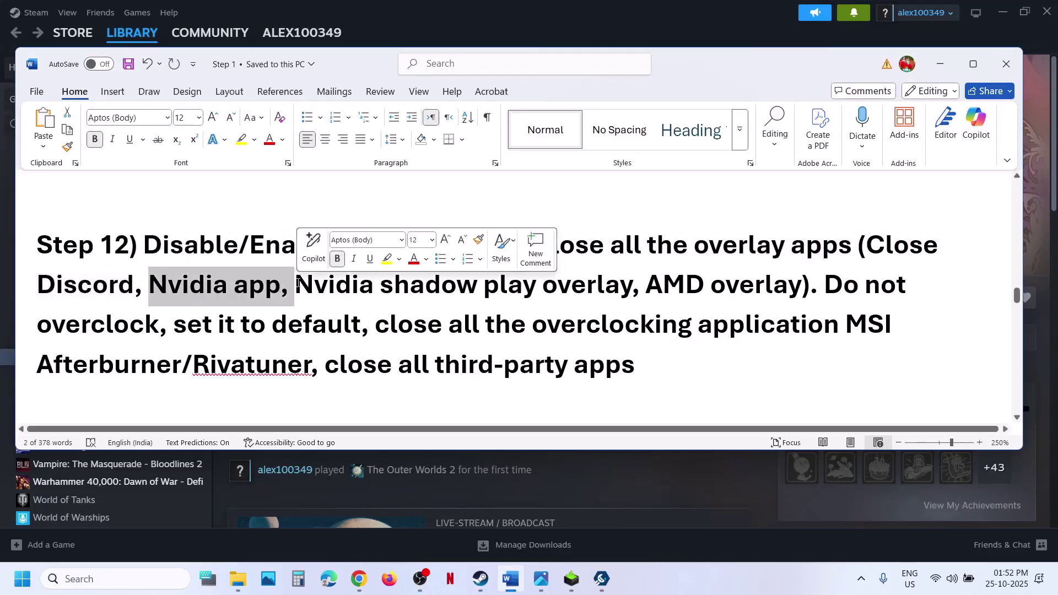
{"action": "left_click", "coordinate": [586, 245]}
{"action": "left_click_drag", "start_coordinate": [555, 246], "coordinate": [855, 247]}
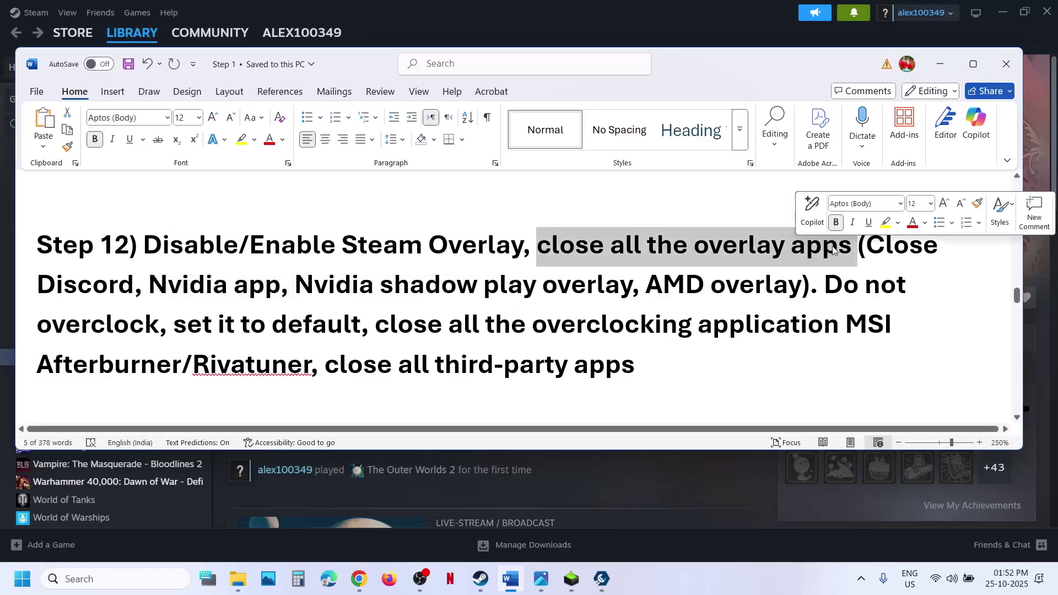
{"action": "left_click_drag", "start_coordinate": [826, 283], "coordinate": [353, 338]}
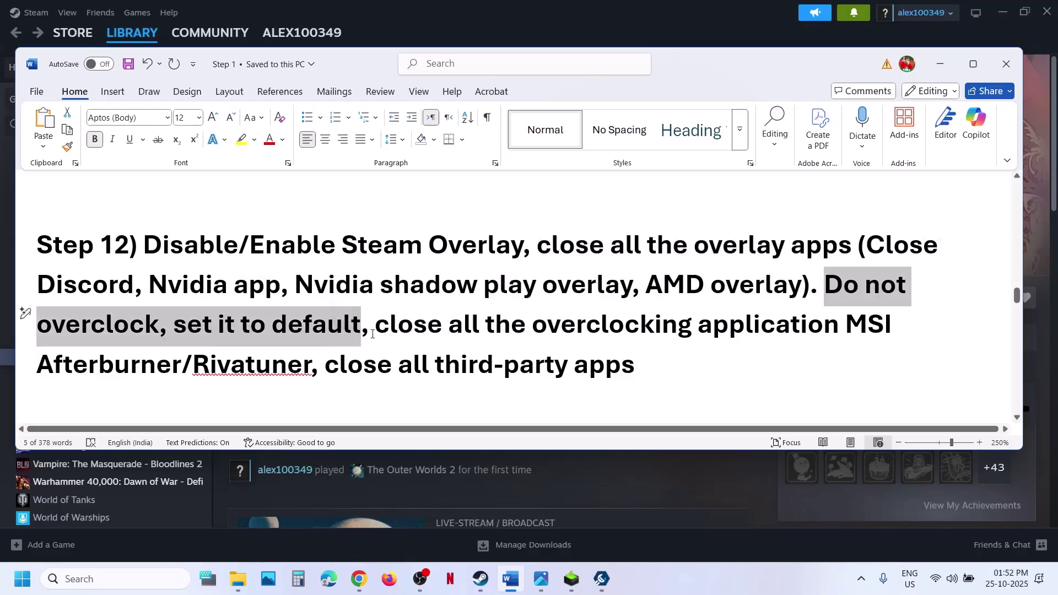
{"action": "left_click", "coordinate": [368, 329]}
- Highlight the MSI Afterburner/Rivatuner instruction and 'close all third-party apps'
{"action": "left_click_drag", "start_coordinate": [379, 320], "coordinate": [313, 363]}
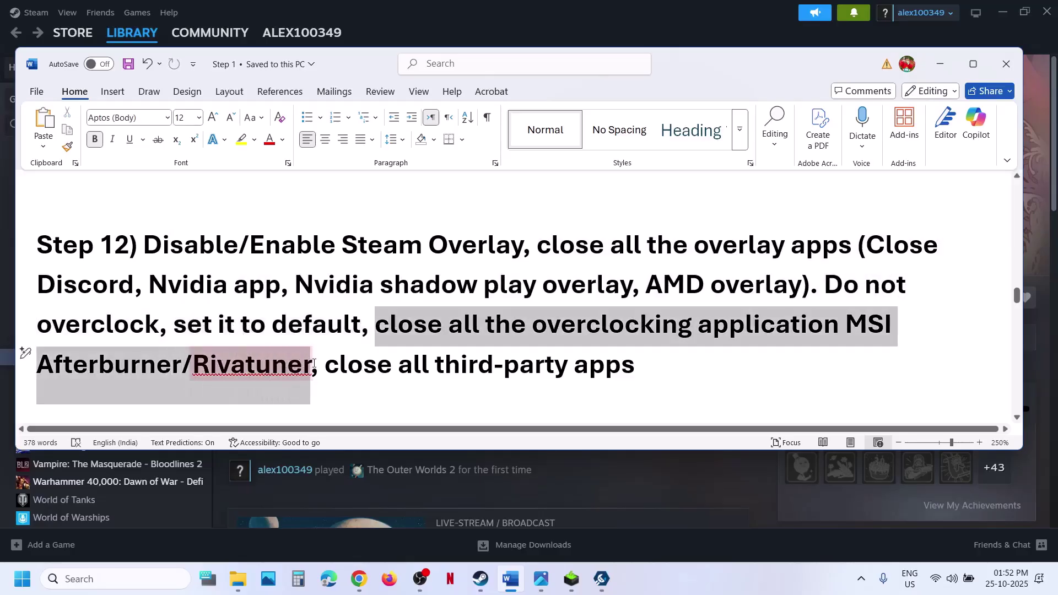
{"action": "left_click", "coordinate": [545, 364]}
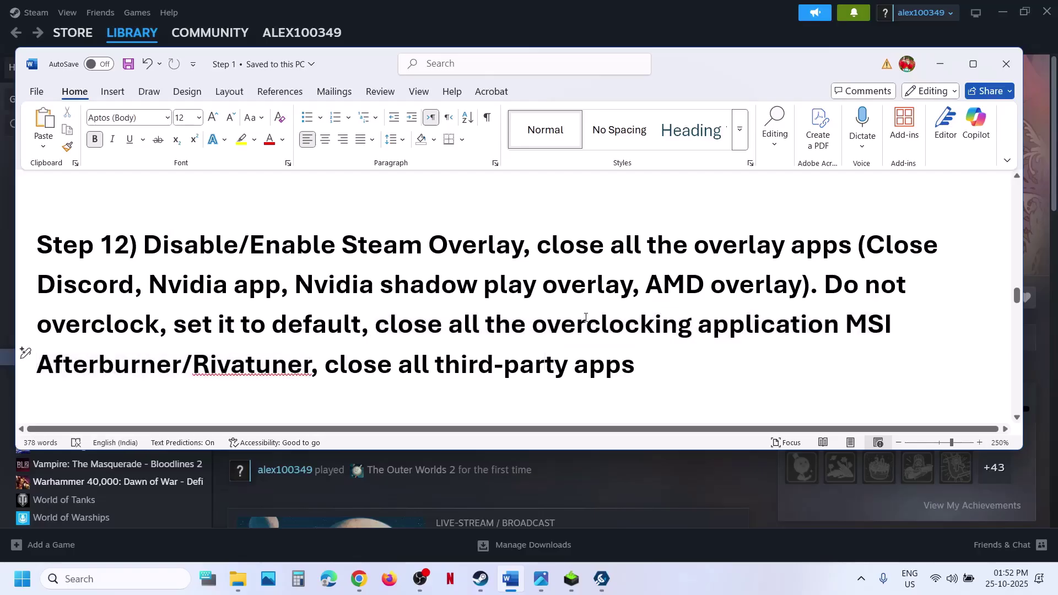
{"action": "double_click", "coordinate": [585, 324]}
{"action": "double_click", "coordinate": [408, 324]}
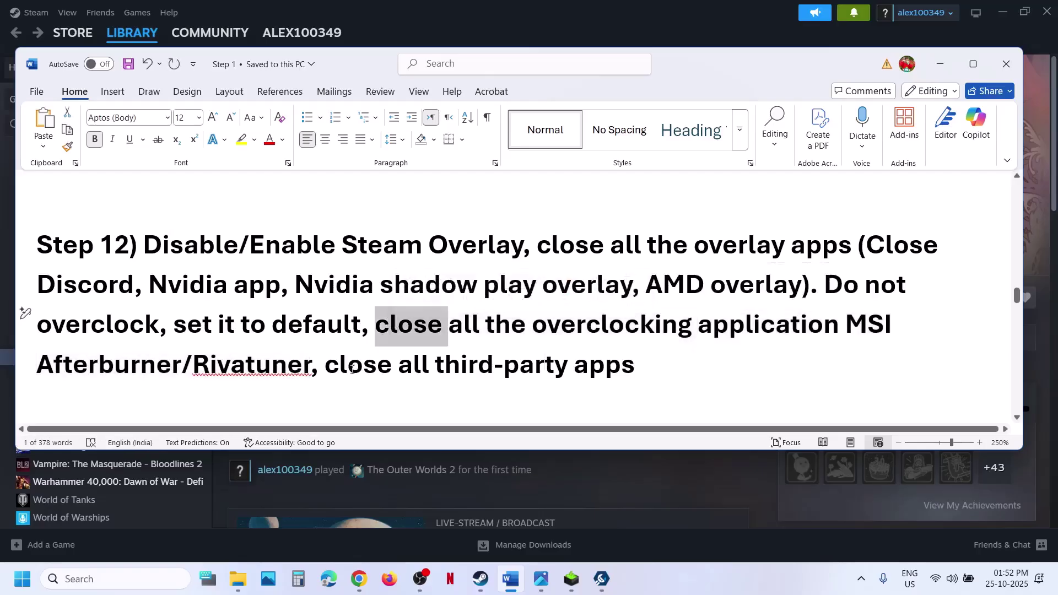
{"action": "left_click_drag", "start_coordinate": [342, 373], "coordinate": [633, 367]}
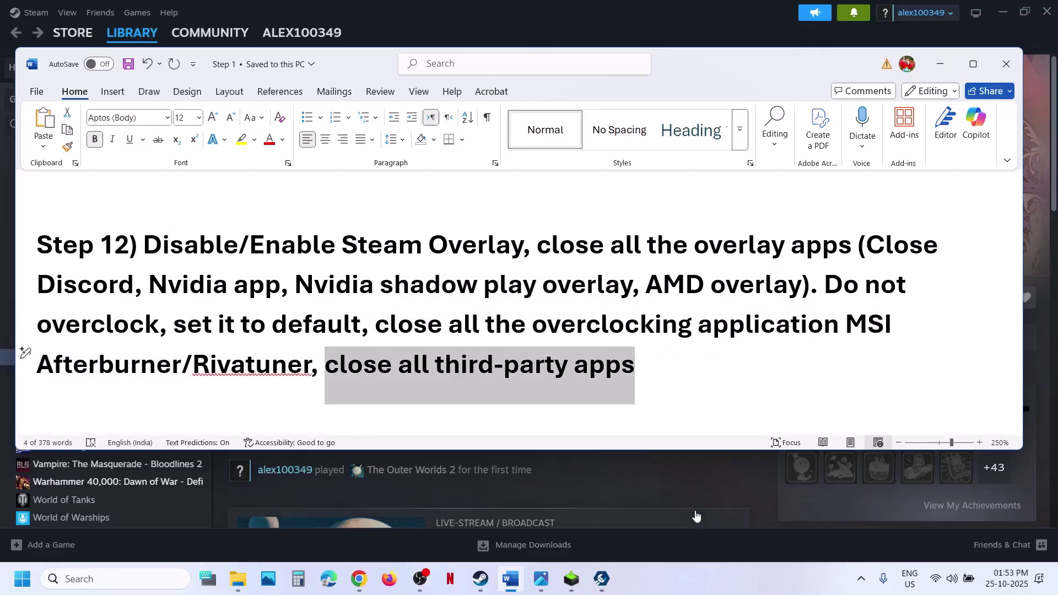
{"action": "left_click", "coordinate": [696, 516]}
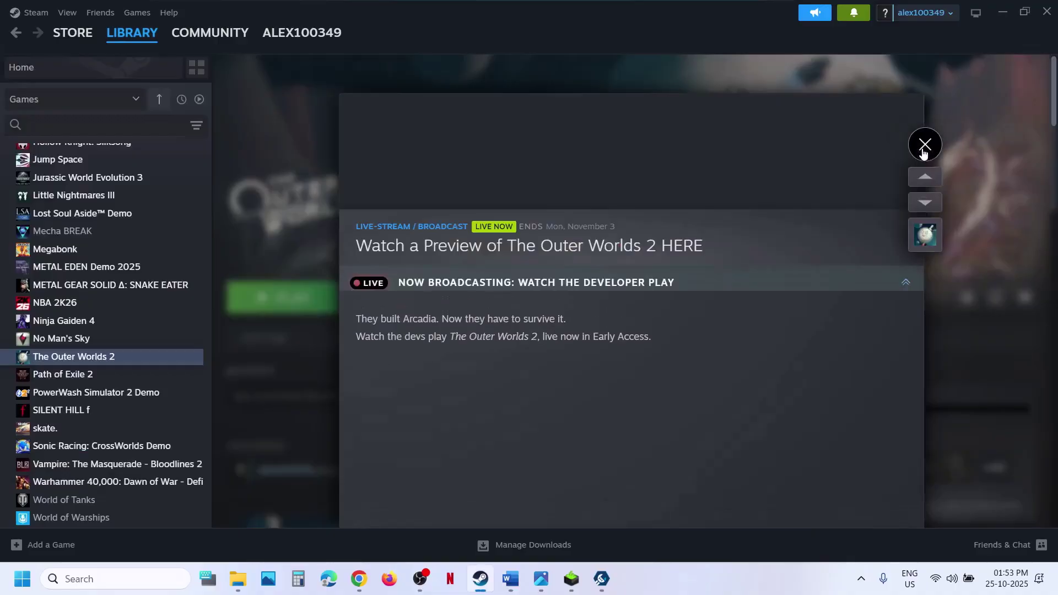
- Close The Outer Worlds 2 preview and exit Adobe Acrobat Updater from the tray
{"action": "left_click", "coordinate": [926, 144]}
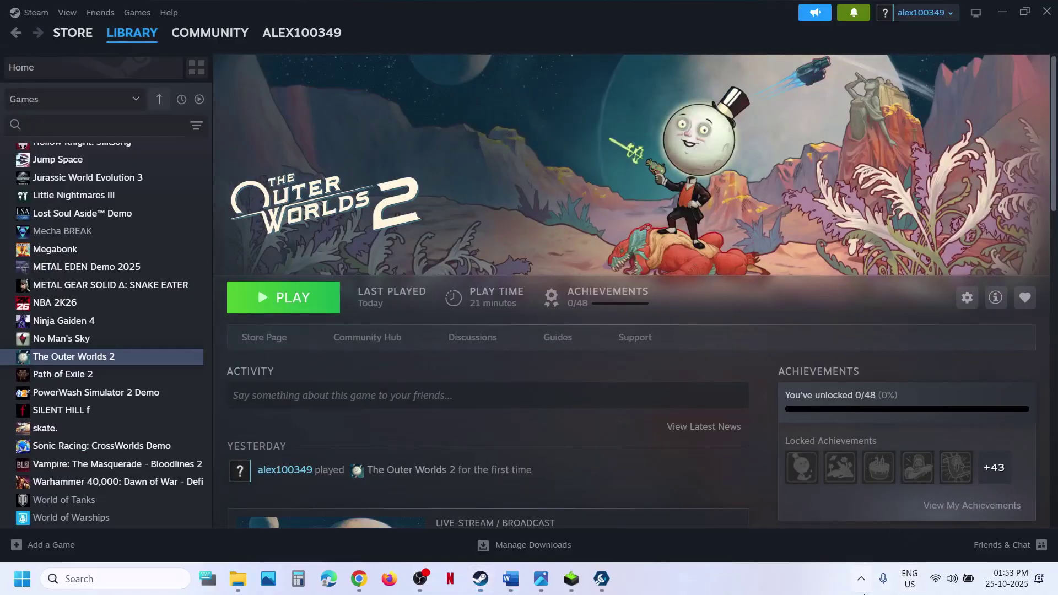
{"action": "left_click", "coordinate": [862, 579]}
{"action": "right_click", "coordinate": [861, 508]}
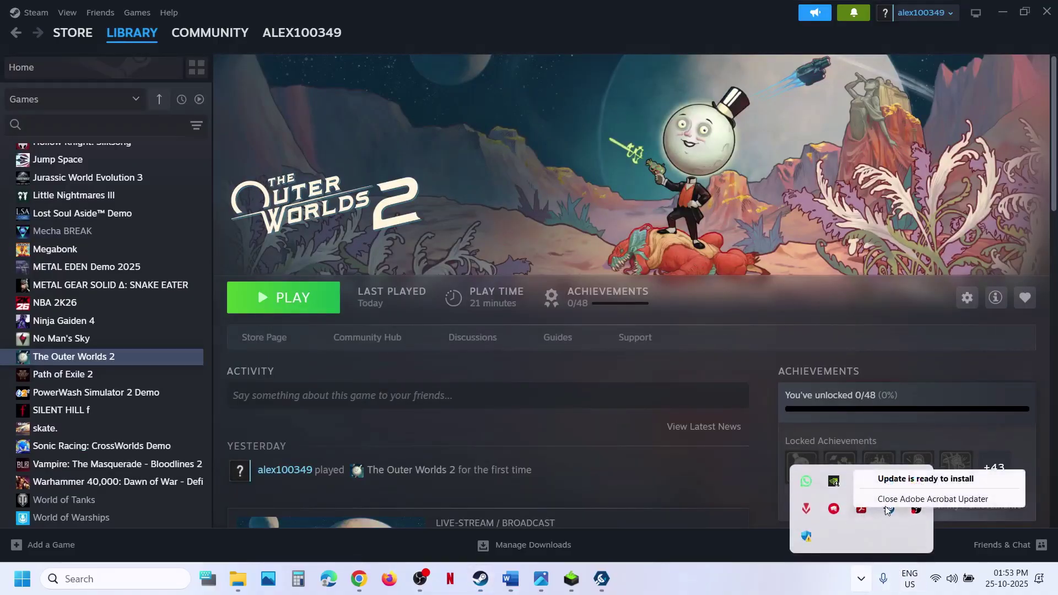
{"action": "left_click", "coordinate": [895, 499]}
{"action": "left_click", "coordinate": [880, 584]}
{"action": "left_click", "coordinate": [861, 579]}
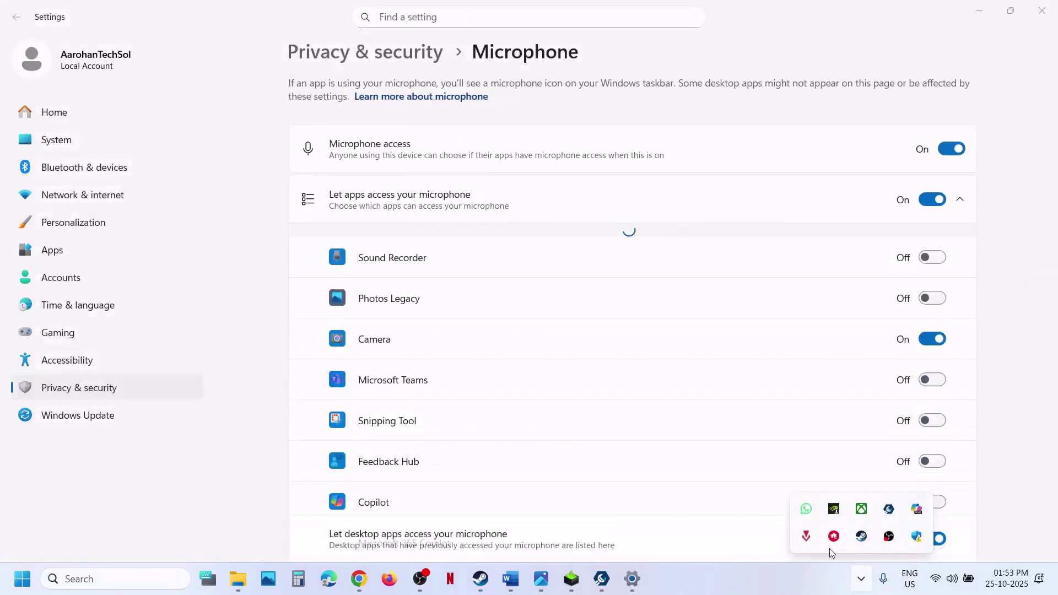
- Exit the Riot app and turn off Riot Vanguard, confirming Yes
{"action": "right_click", "coordinate": [835, 537]}
{"action": "left_click", "coordinate": [852, 534]}
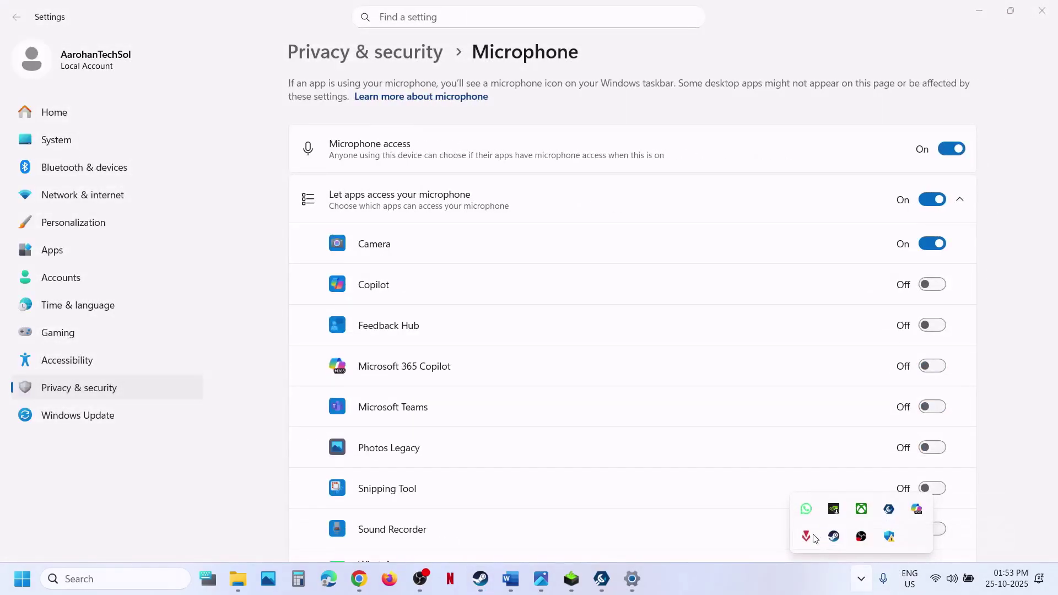
{"action": "right_click", "coordinate": [814, 535]}
{"action": "mouse_move", "coordinate": [848, 527]}
{"action": "left_click", "coordinate": [860, 490]}
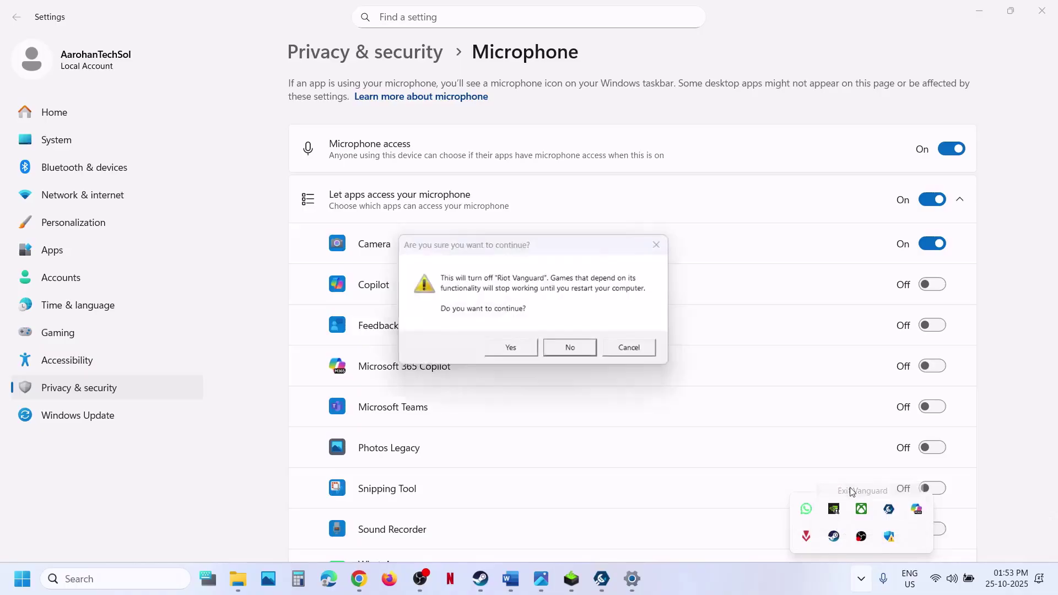
{"action": "left_click", "coordinate": [521, 354]}
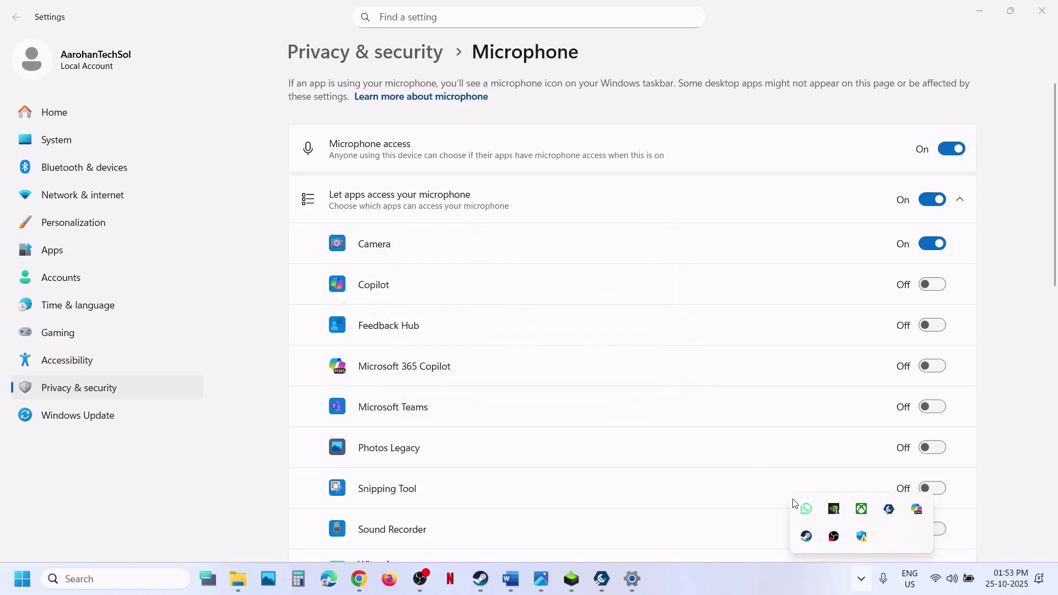
- Exit WhatsApp, Intel Driver & Support Assistant and Microsoft 365 Copilot, then return to Word
{"action": "right_click", "coordinate": [805, 510]}
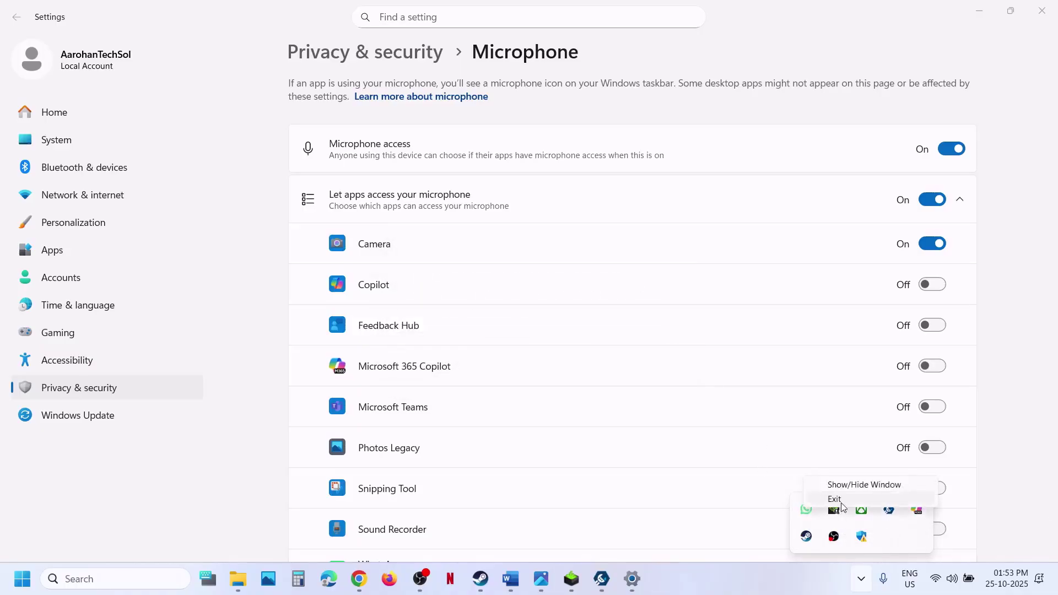
{"action": "left_click", "coordinate": [840, 499]}
{"action": "right_click", "coordinate": [834, 510]}
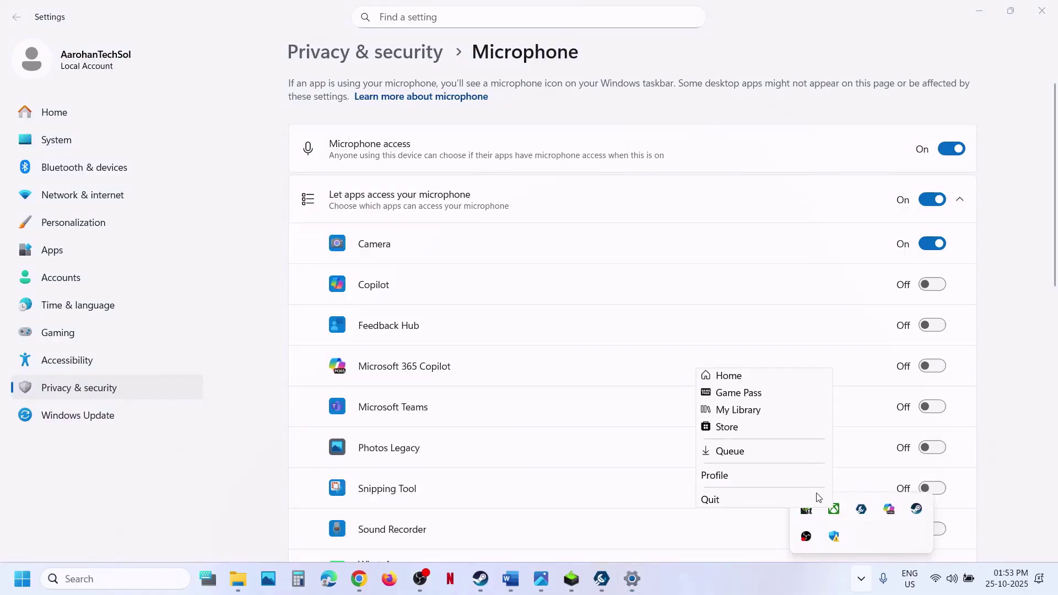
{"action": "right_click", "coordinate": [861, 510]}
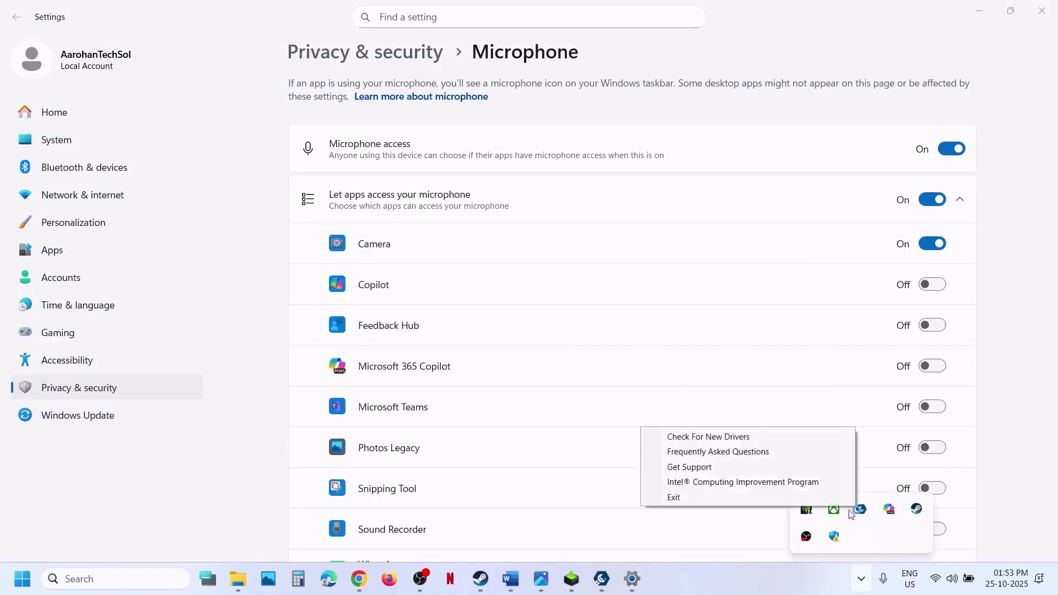
{"action": "left_click", "coordinate": [826, 498]}
{"action": "right_click", "coordinate": [863, 509]}
{"action": "left_click", "coordinate": [892, 516]}
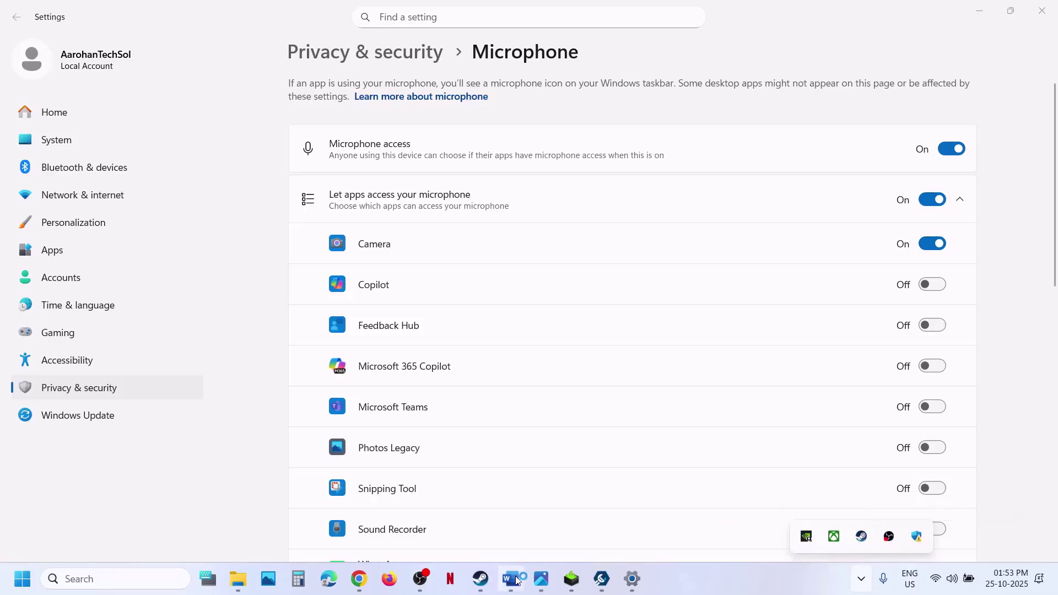
{"action": "left_click", "coordinate": [517, 580]}
{"action": "left_click", "coordinate": [338, 317]}
- Highlight Step 13's advice: lower monitor refresh rate from 240Hz to 120Hz/60Hz, disconnect multiple monitors
{"action": "scroll", "coordinate": [337, 321], "scroll_direction": "down", "scroll_amount": 1}
{"action": "scroll", "coordinate": [337, 321], "scroll_direction": "down", "scroll_amount": 2}
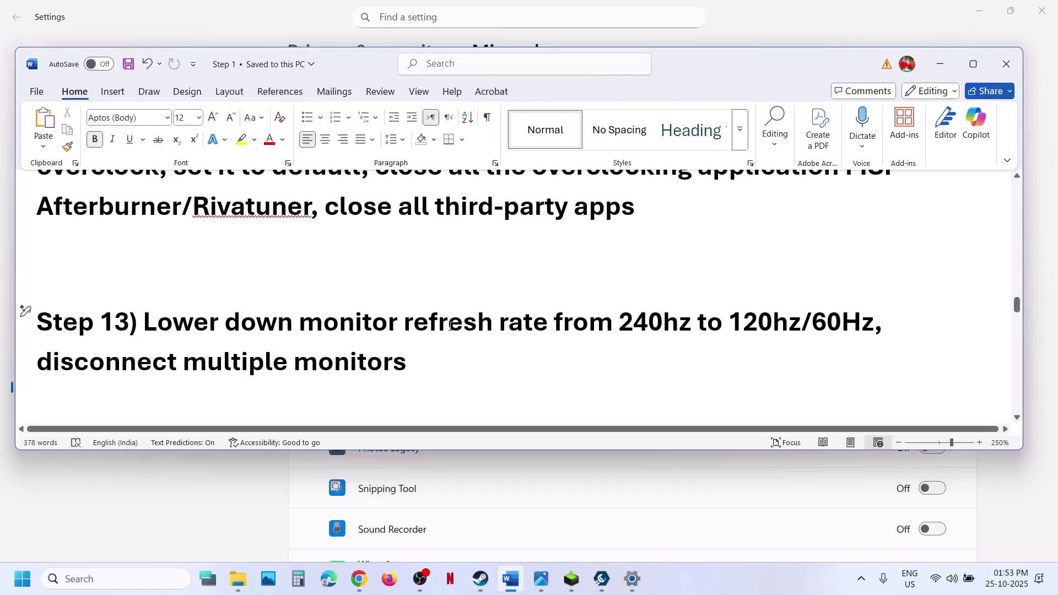
{"action": "left_click_drag", "start_coordinate": [224, 322], "coordinate": [554, 324]}
{"action": "left_click", "coordinate": [649, 335]}
{"action": "left_click_drag", "start_coordinate": [620, 332], "coordinate": [698, 332]}
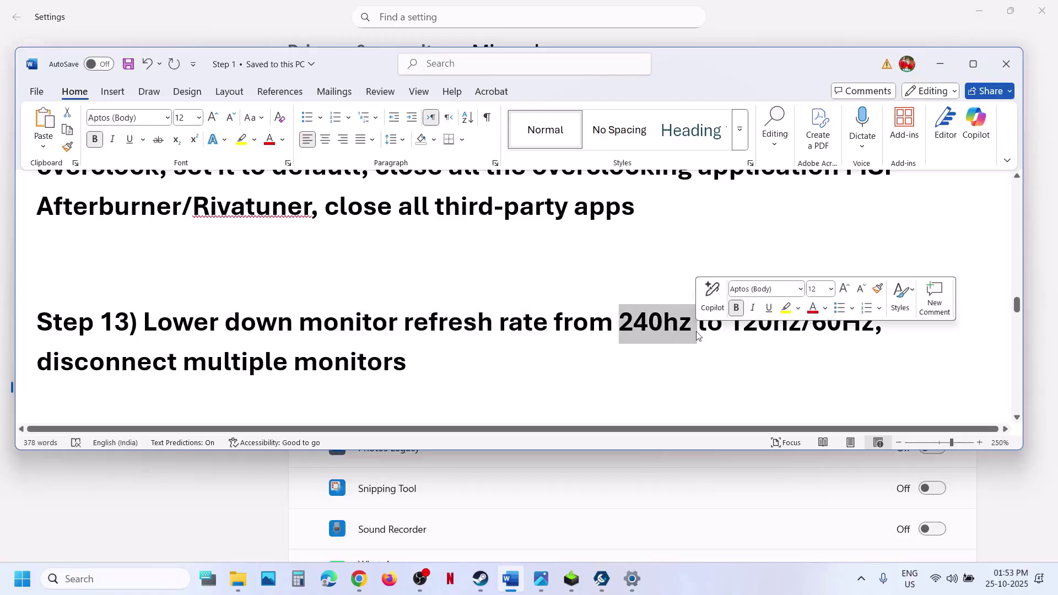
{"action": "left_click_drag", "start_coordinate": [766, 332], "coordinate": [884, 332]}
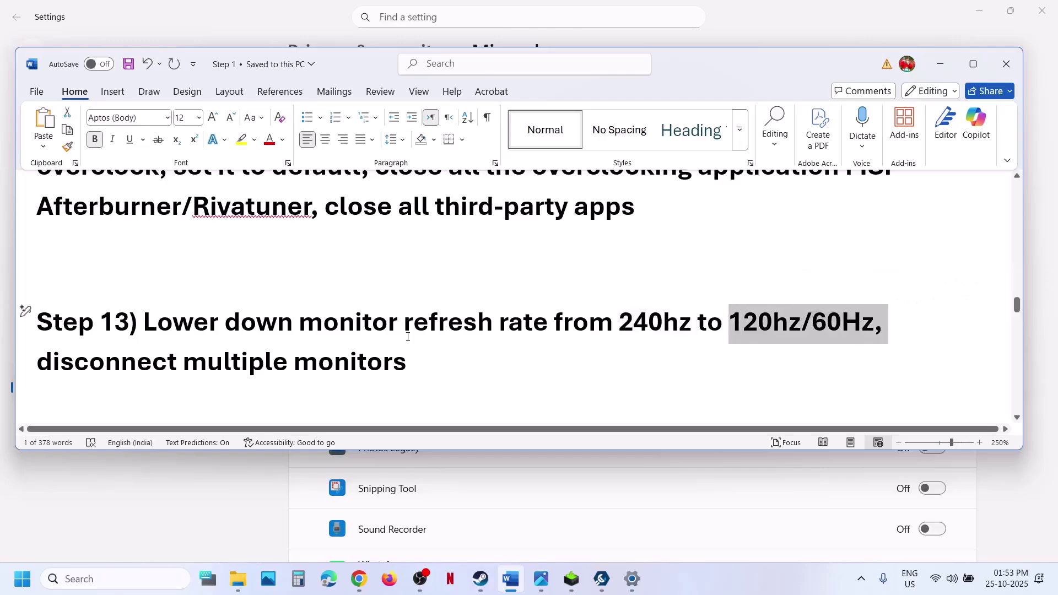
{"action": "left_click_drag", "start_coordinate": [57, 368], "coordinate": [361, 378]}
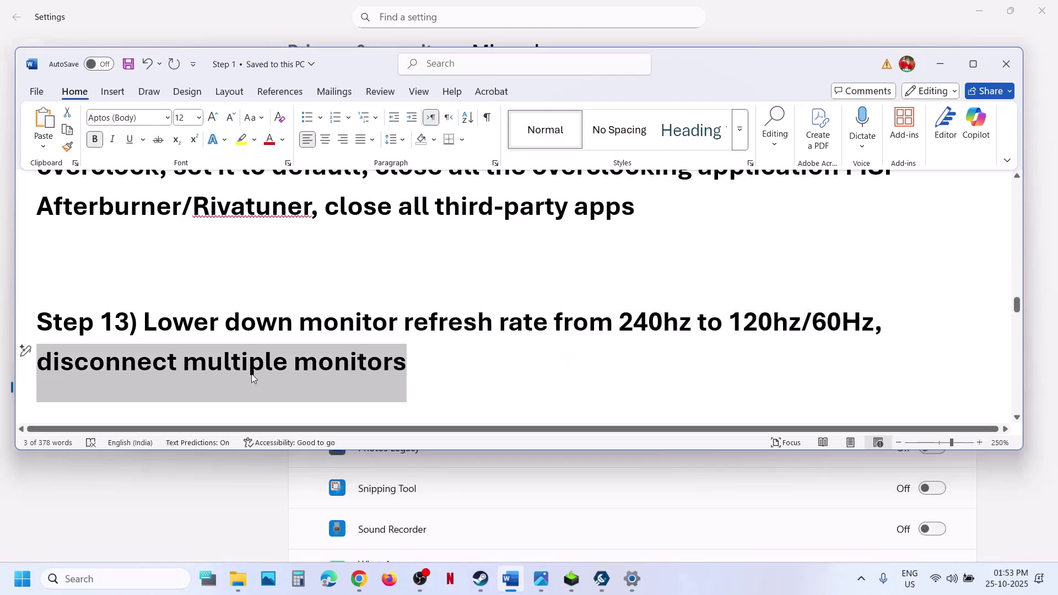
- Highlight Step 14's 'Disable the onboard graphics' and show the Start power-user quick links
{"action": "scroll", "coordinate": [371, 368], "scroll_direction": "down", "scroll_amount": 3}
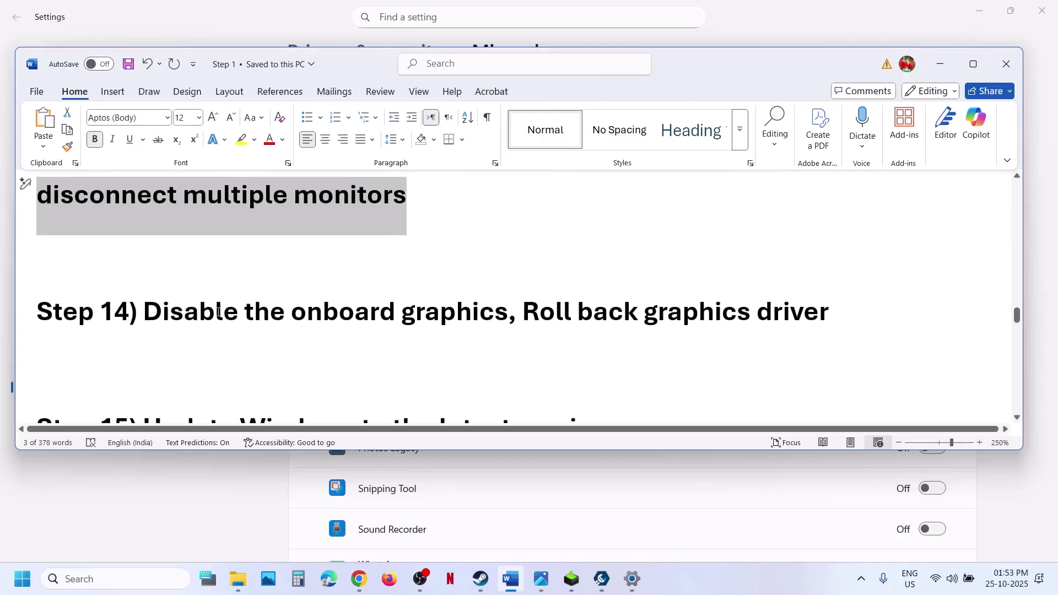
{"action": "left_click_drag", "start_coordinate": [218, 312], "coordinate": [507, 312]}
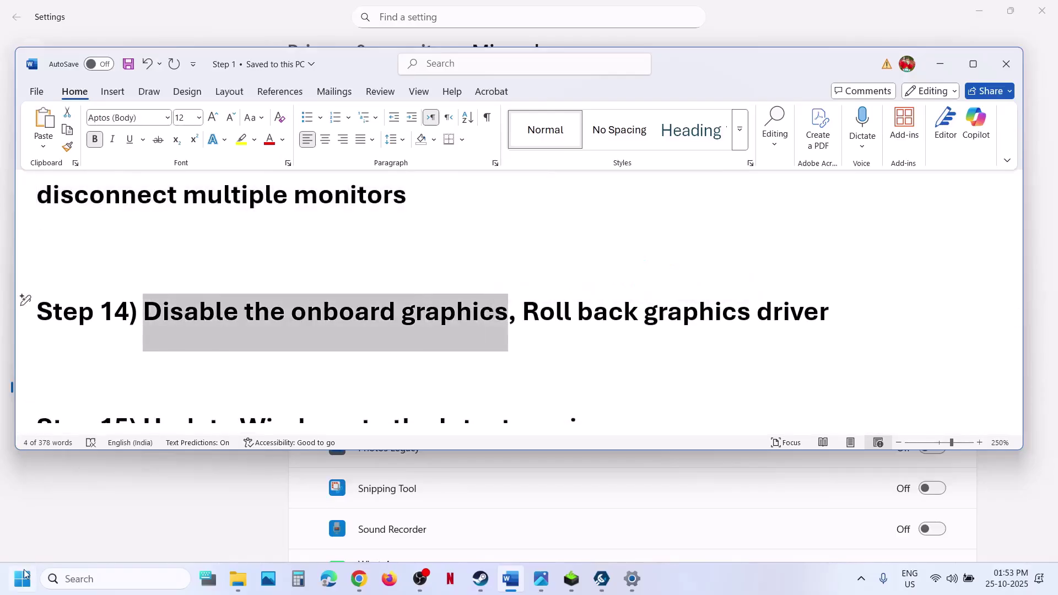
{"action": "left_click", "coordinate": [24, 574]}
{"action": "right_click", "coordinate": [24, 574]}
{"action": "left_click", "coordinate": [60, 273]}
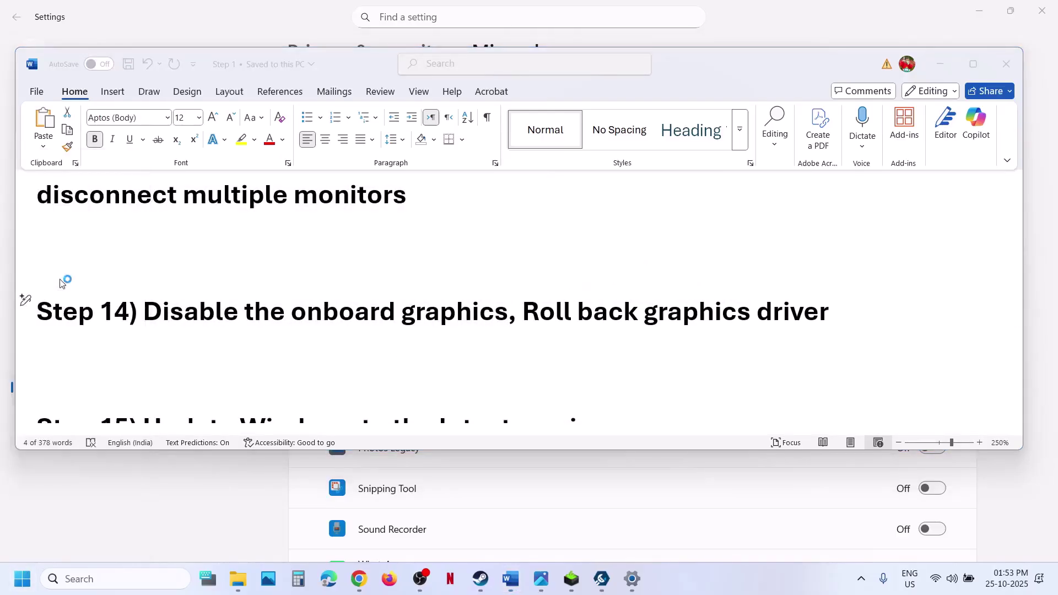
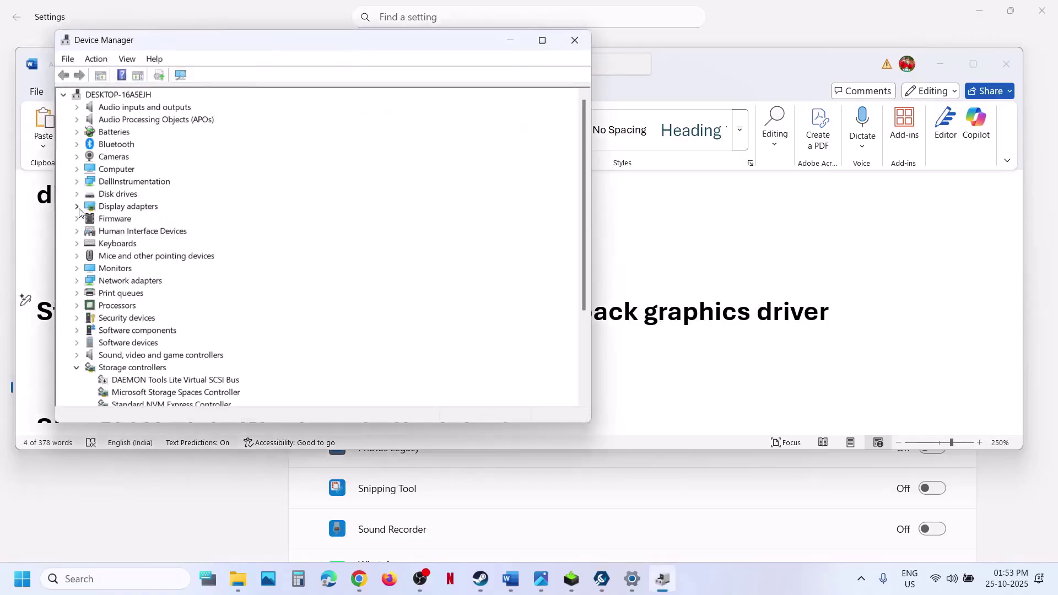
- Expand Display adapters and bring up the actions for Intel(R) Iris(R) Xe Graphics
{"action": "left_click", "coordinate": [78, 207]}
{"action": "left_click", "coordinate": [147, 219]}
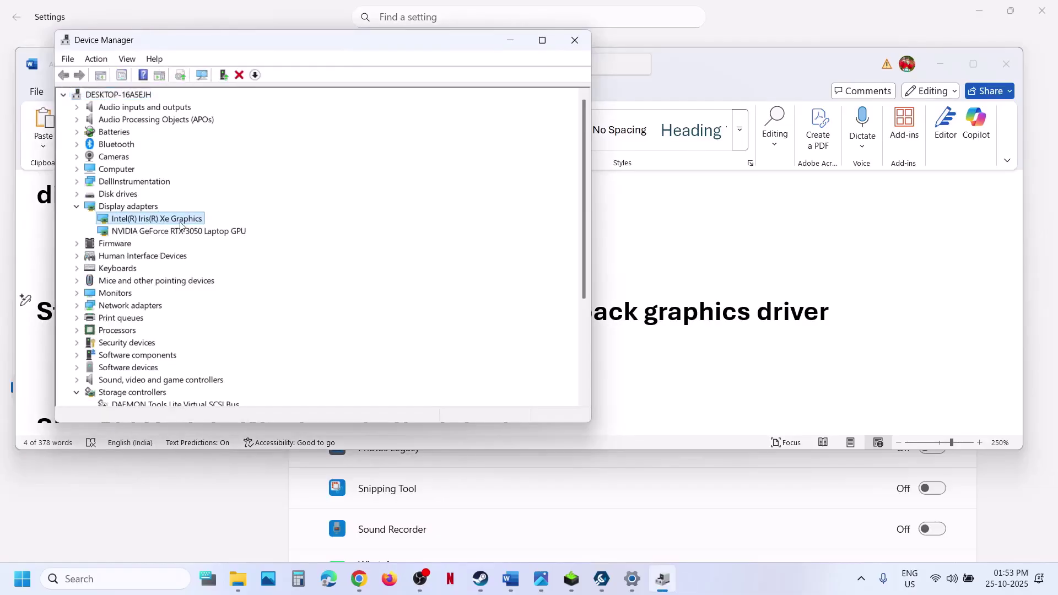
{"action": "right_click", "coordinate": [139, 223]}
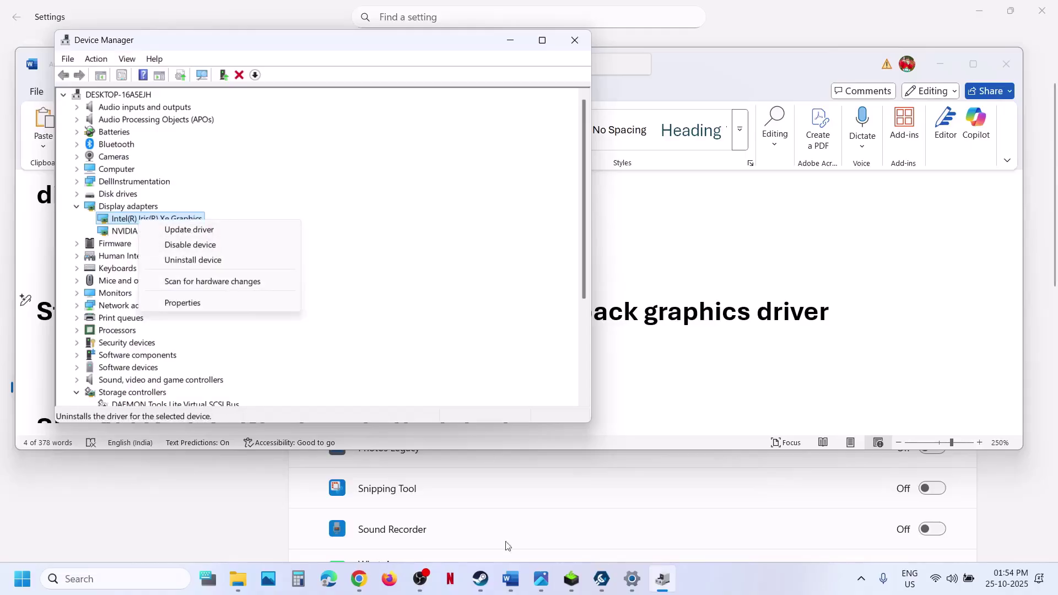
{"action": "left_click", "coordinate": [483, 585]}
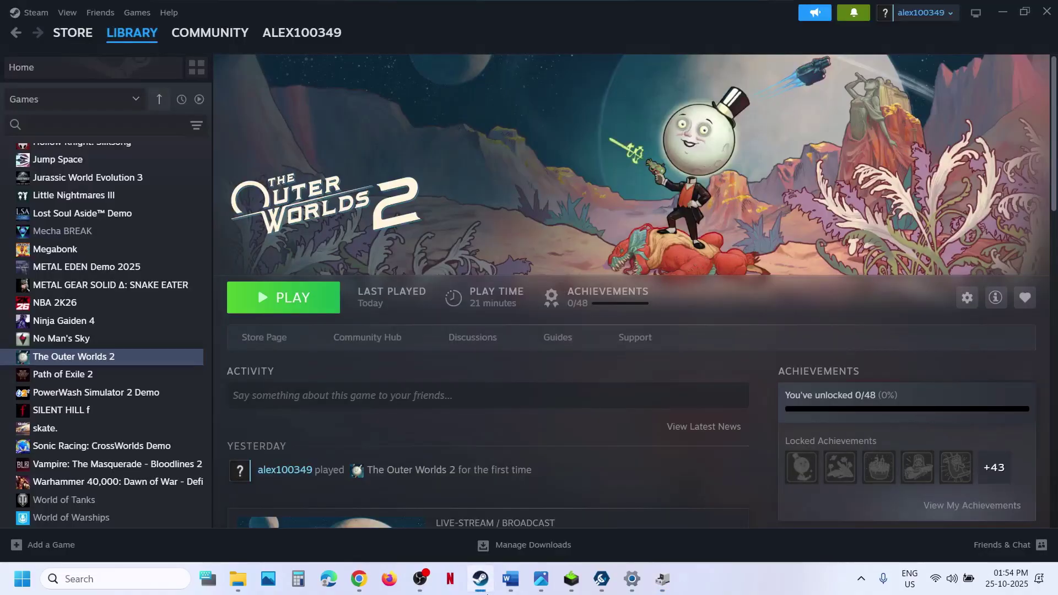
{"action": "left_click", "coordinate": [486, 591]}
- Review the adapter's Disable device option, dismiss it unchanged, and close Device Manager
{"action": "right_click", "coordinate": [166, 223]}
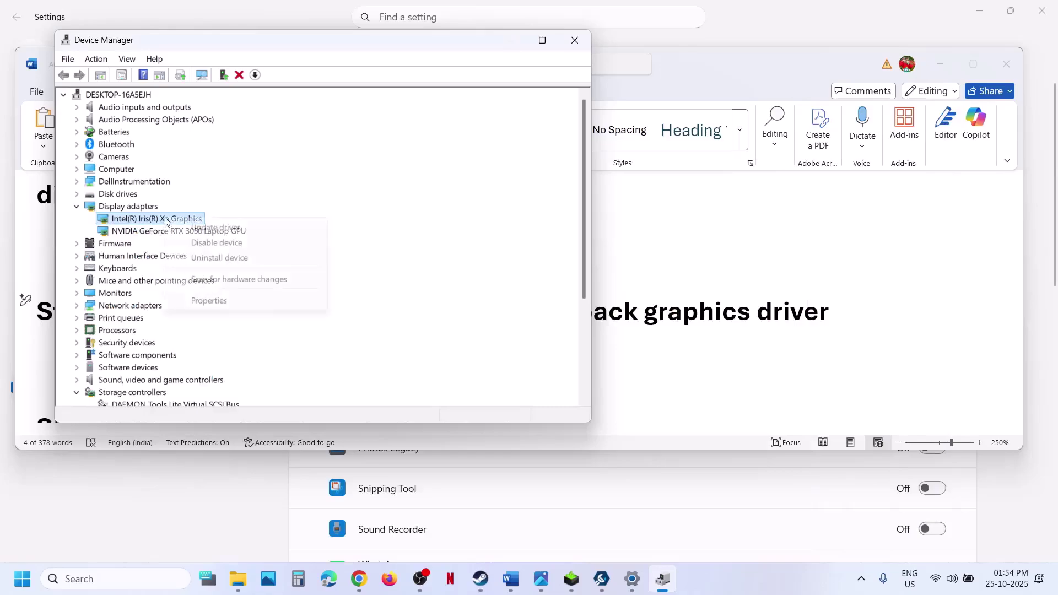
{"action": "left_click", "coordinate": [384, 259]}
{"action": "left_click", "coordinate": [576, 38]}
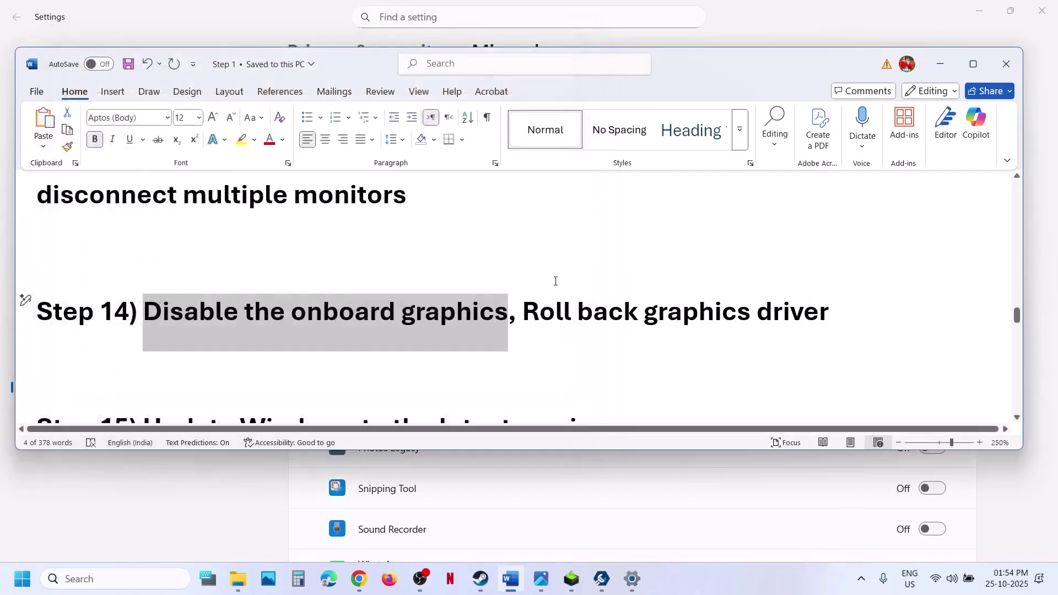
- Highlight 'Roll back graphics driver' in Word and return to the NVIDIA driver results list
{"action": "left_click_drag", "start_coordinate": [523, 312], "coordinate": [842, 319]}
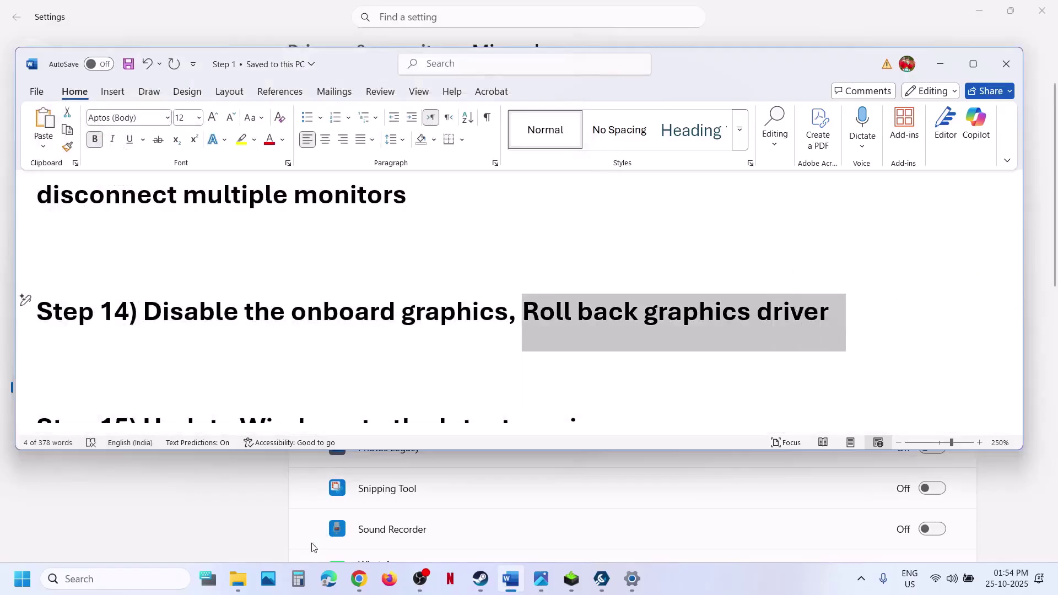
{"action": "left_click", "coordinate": [356, 585]}
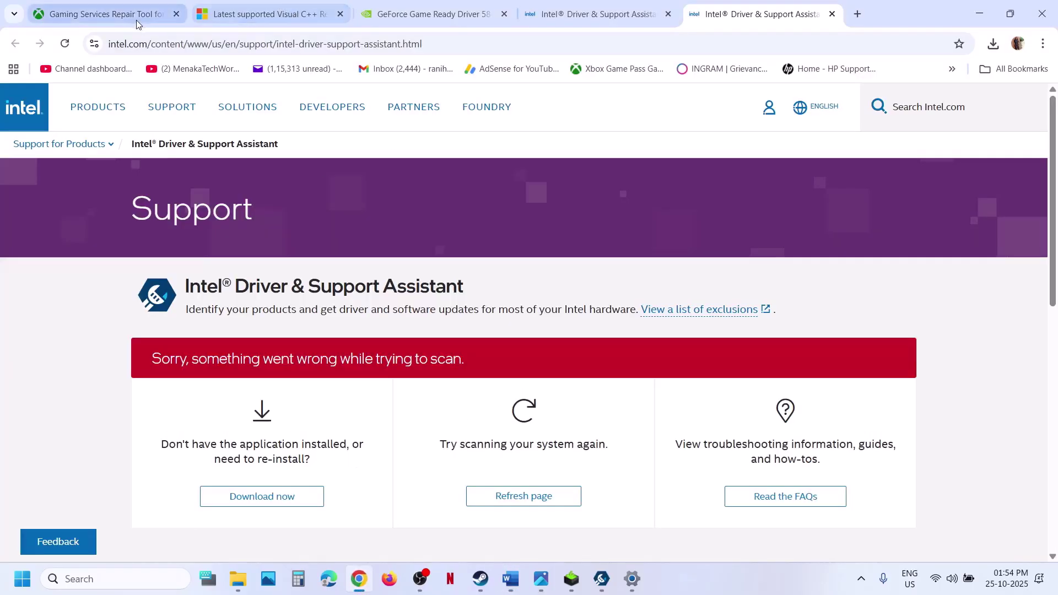
{"action": "left_click", "coordinate": [404, 15]}
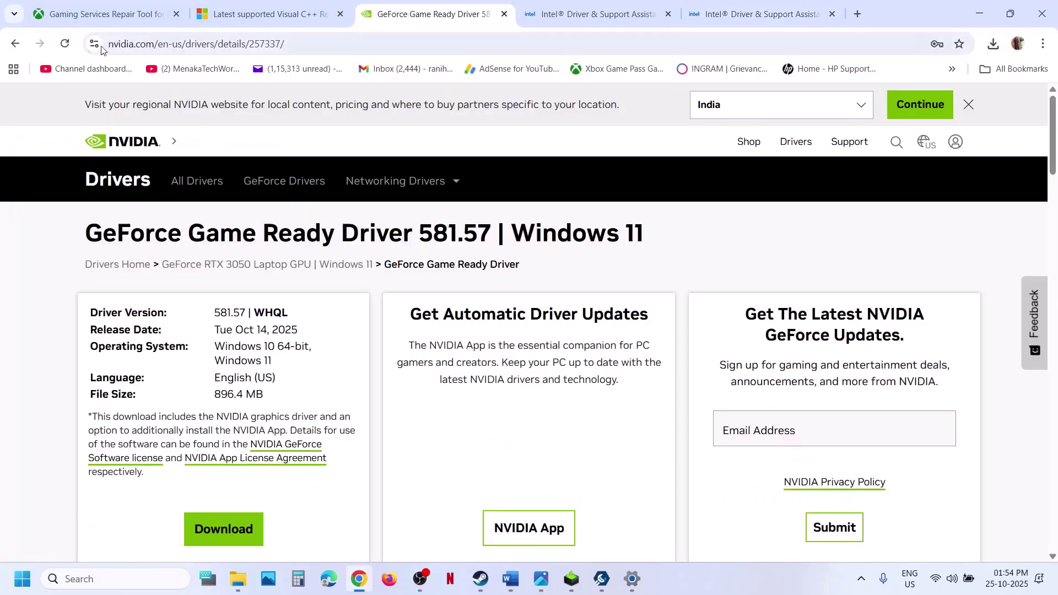
{"action": "left_click", "coordinate": [16, 44]}
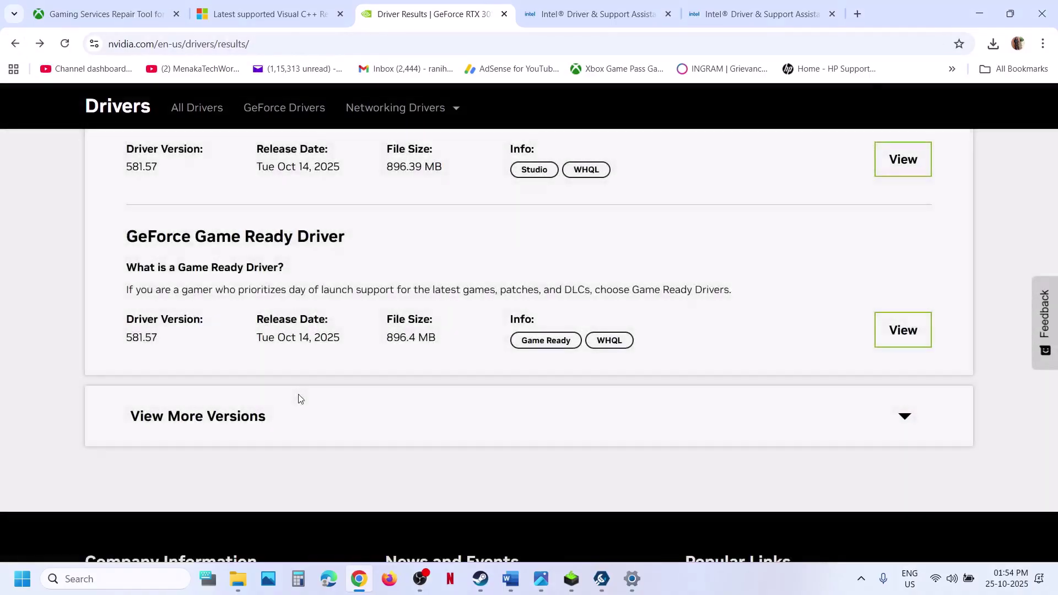
- List older GeForce RTX 3050 driver versions and highlight 581.42 and 581.29
{"action": "left_click", "coordinate": [210, 423]}
{"action": "scroll", "coordinate": [209, 423], "scroll_direction": "down", "scroll_amount": 4}
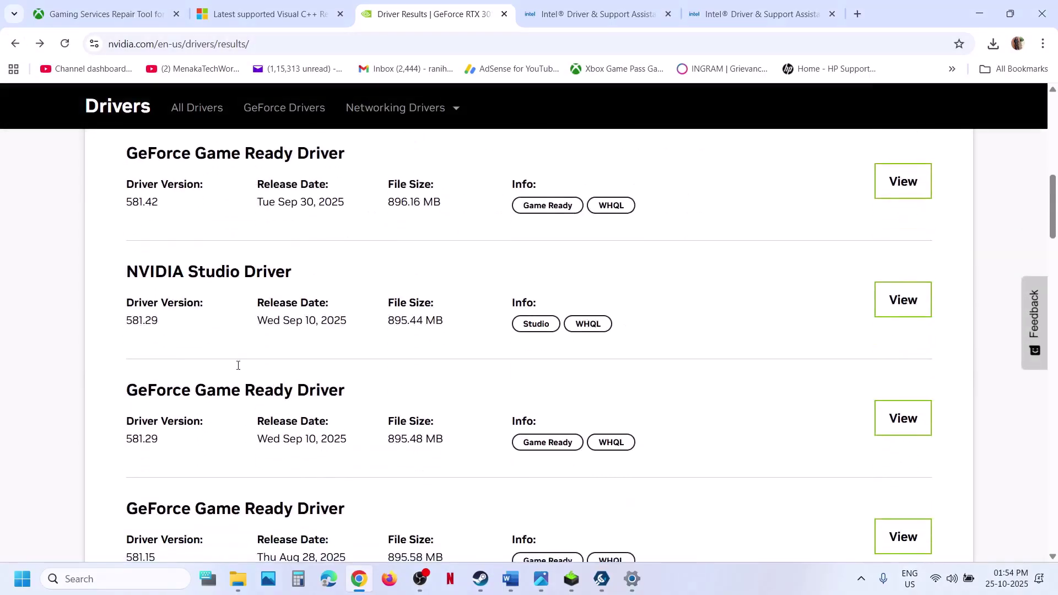
{"action": "left_click_drag", "start_coordinate": [133, 205], "coordinate": [169, 212]}
{"action": "left_click_drag", "start_coordinate": [127, 444], "coordinate": [179, 444]}
- Glance at the NVIDIA installer and Start power options, then scroll the Word checklist
{"action": "left_click", "coordinate": [578, 573]}
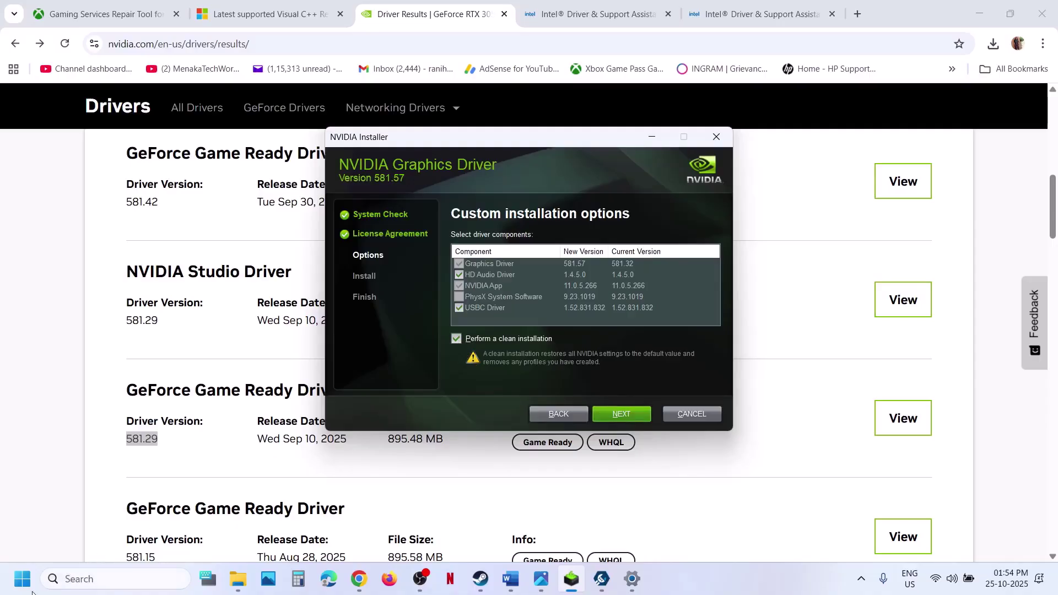
{"action": "key", "text": "super"}
{"action": "left_click", "coordinate": [399, 543]}
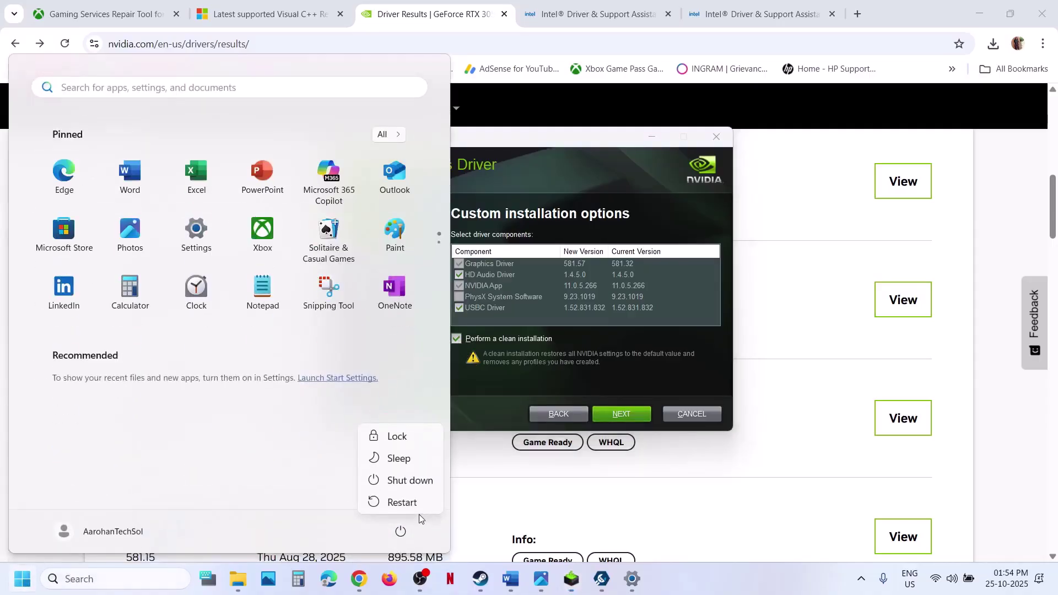
{"action": "left_click", "coordinate": [509, 579]}
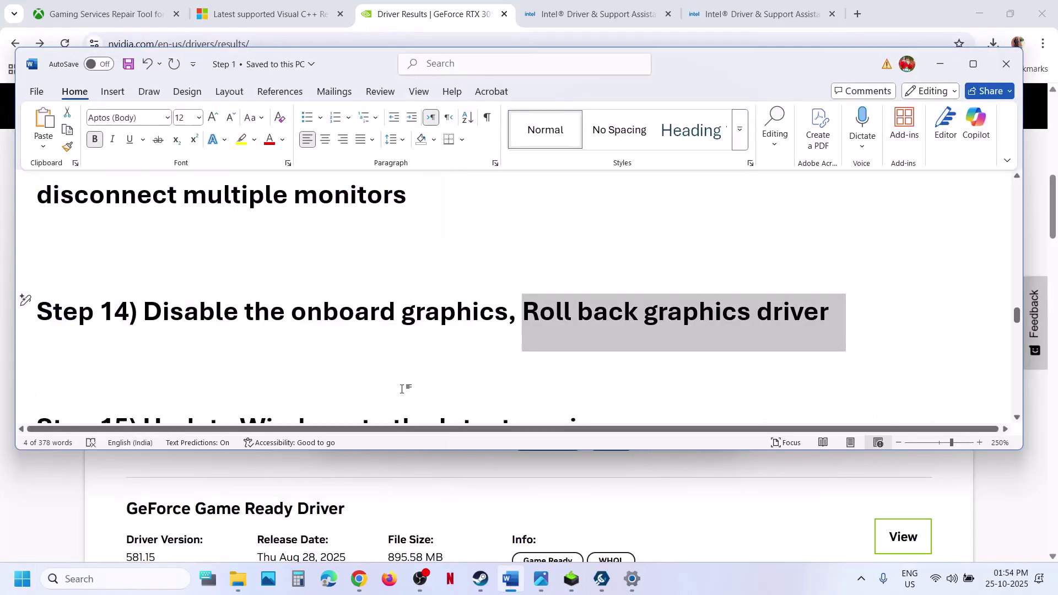
{"action": "scroll", "coordinate": [402, 389], "scroll_direction": "down", "scroll_amount": 3}
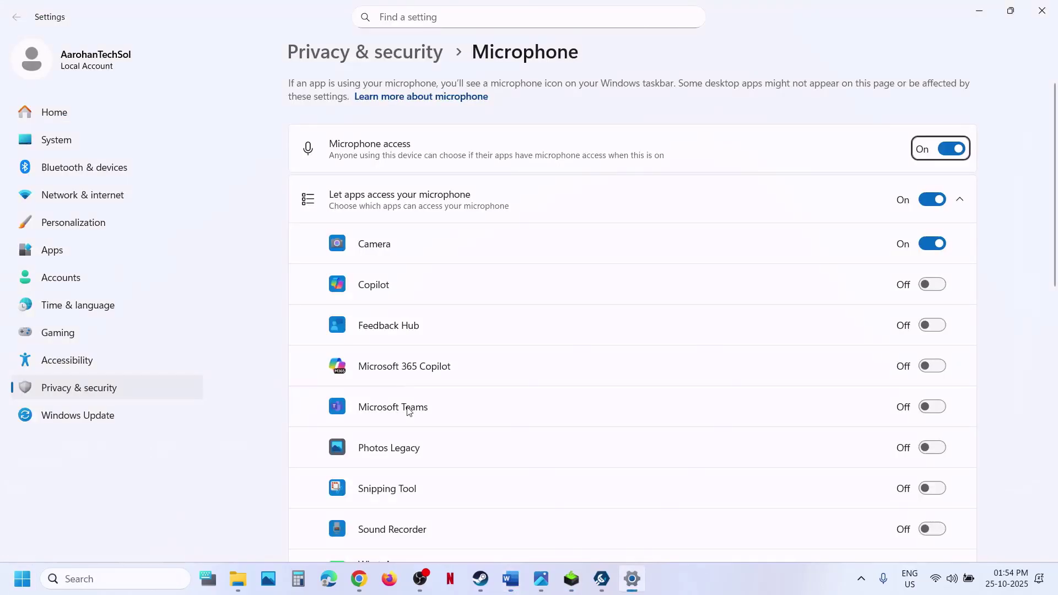
- Start a Windows Update check, then scroll the Word checklist down to Step 16
{"action": "left_click", "coordinate": [66, 415]}
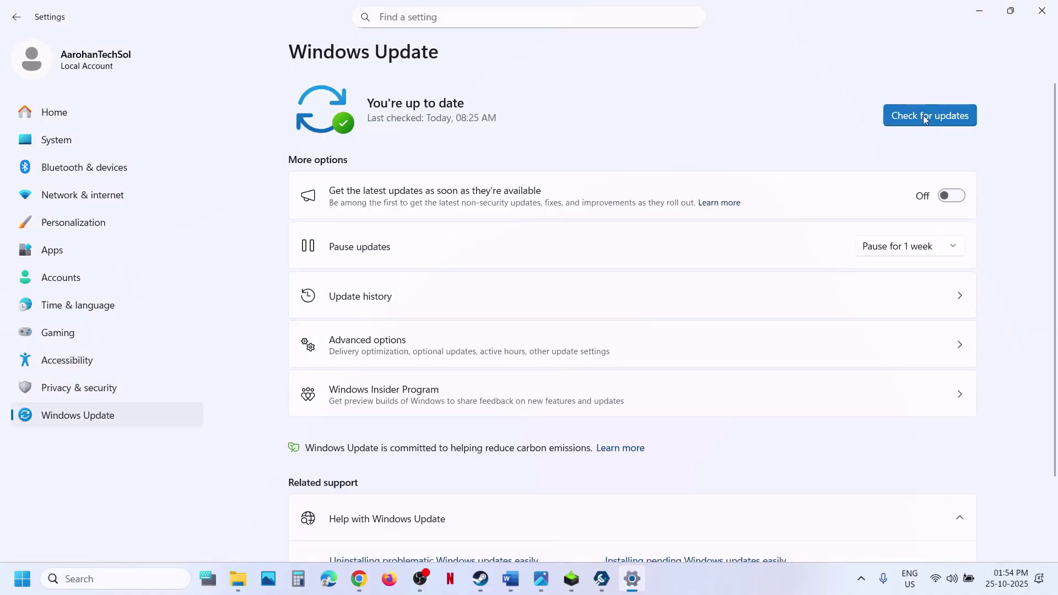
{"action": "left_click", "coordinate": [923, 116]}
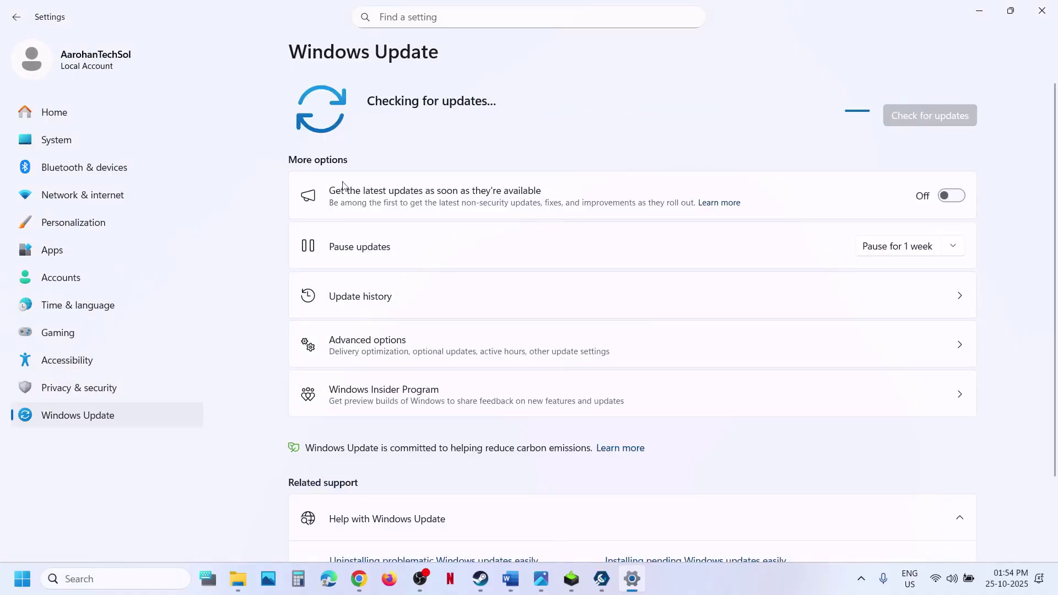
{"action": "key", "text": "super"}
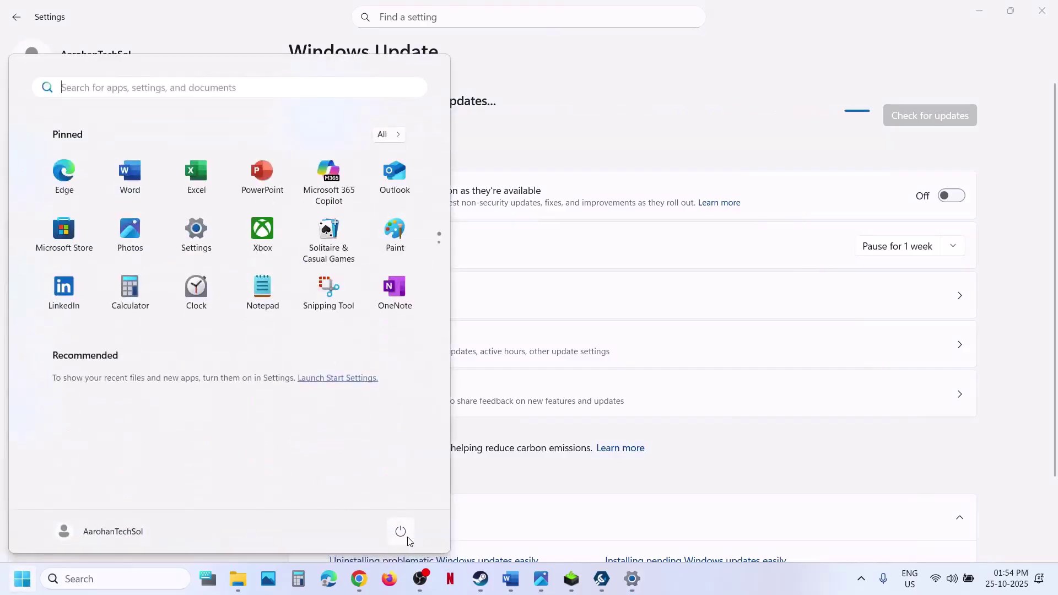
{"action": "left_click", "coordinate": [401, 530]}
{"action": "left_click", "coordinate": [518, 588]}
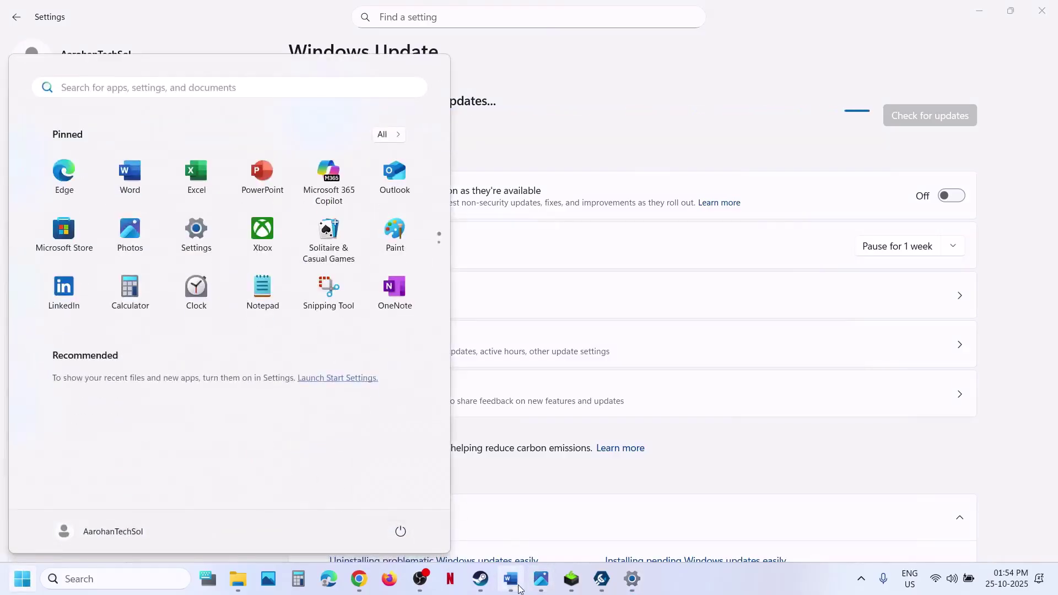
{"action": "scroll", "coordinate": [432, 394], "scroll_direction": "down", "scroll_amount": 3}
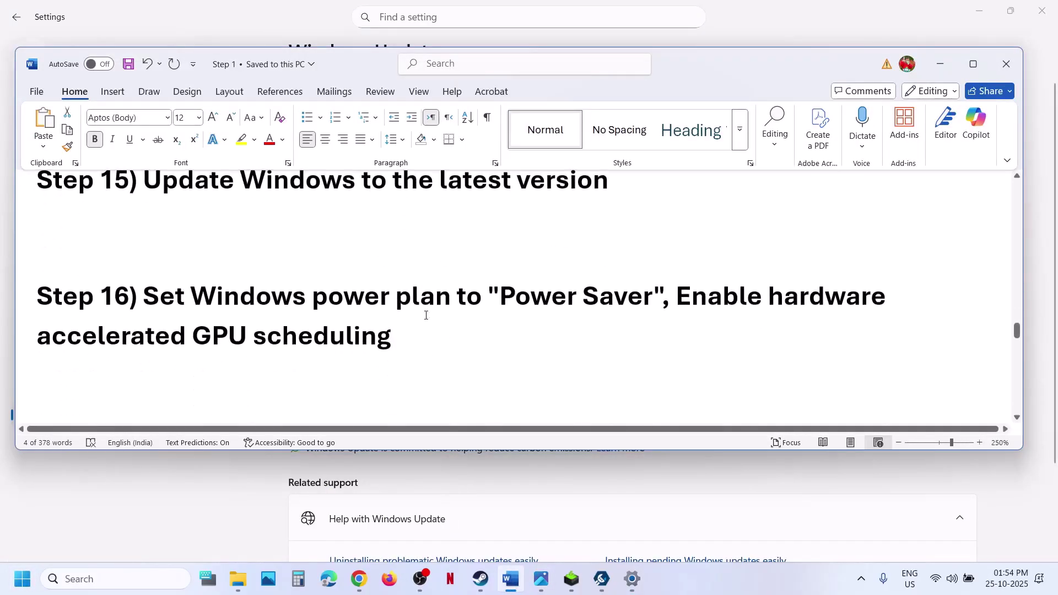
- Open Control Panel with 'control' and reach Hardware and Sound > Power Options
{"action": "left_click", "coordinate": [139, 586]}
{"action": "type", "text": "control"}
{"action": "key", "text": "Return"}
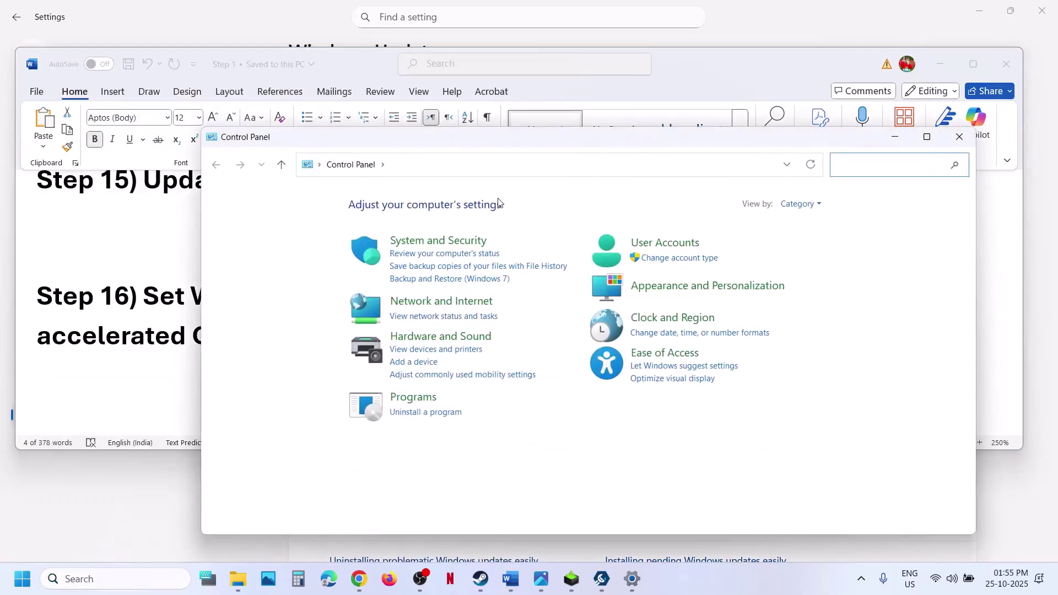
{"action": "left_click", "coordinate": [450, 241]}
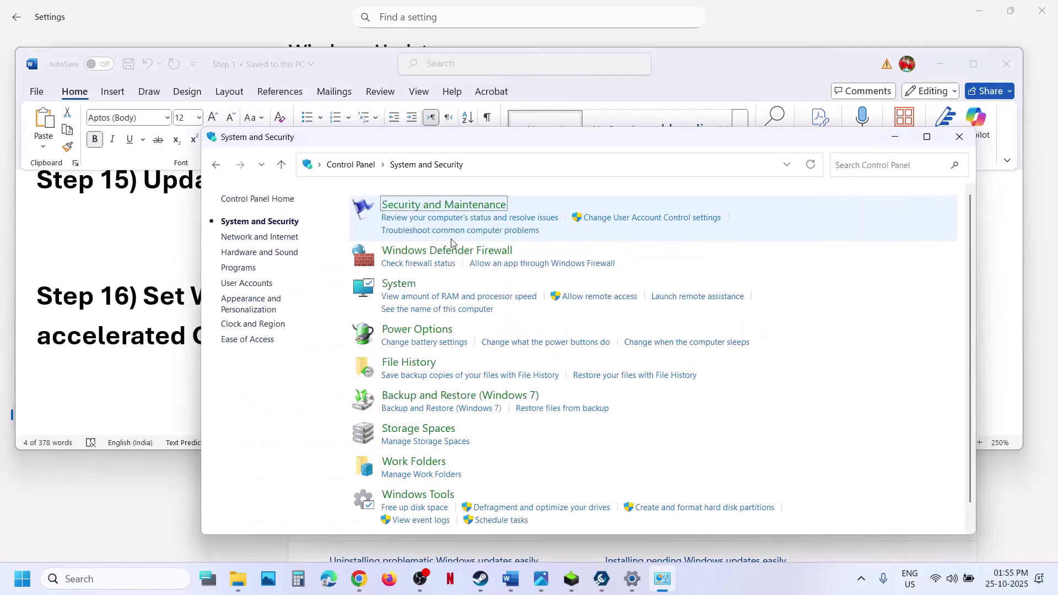
{"action": "left_click", "coordinate": [281, 164]}
{"action": "left_click", "coordinate": [419, 337]}
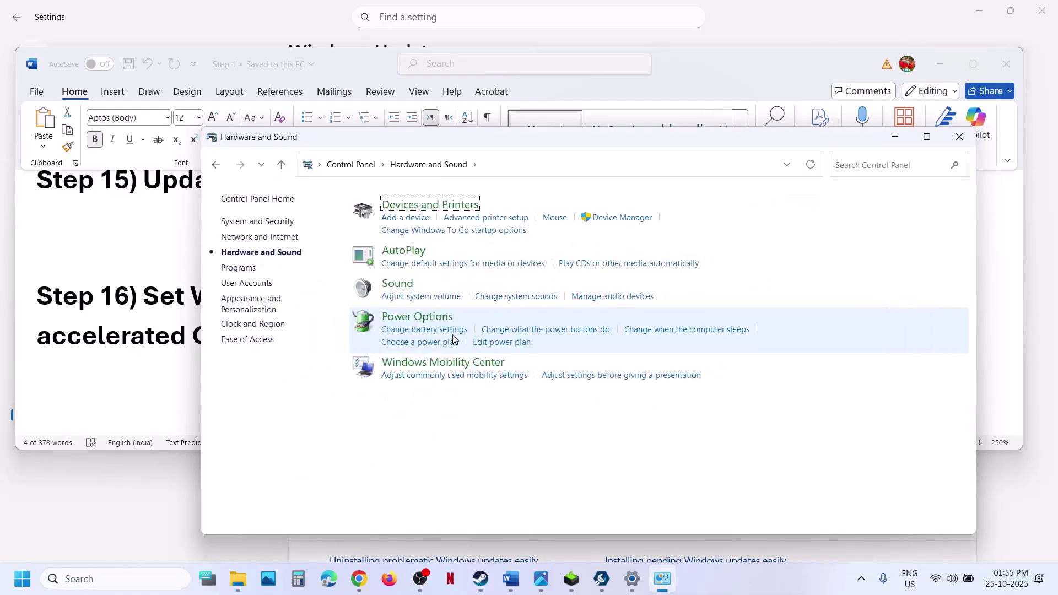
{"action": "left_click", "coordinate": [405, 318]}
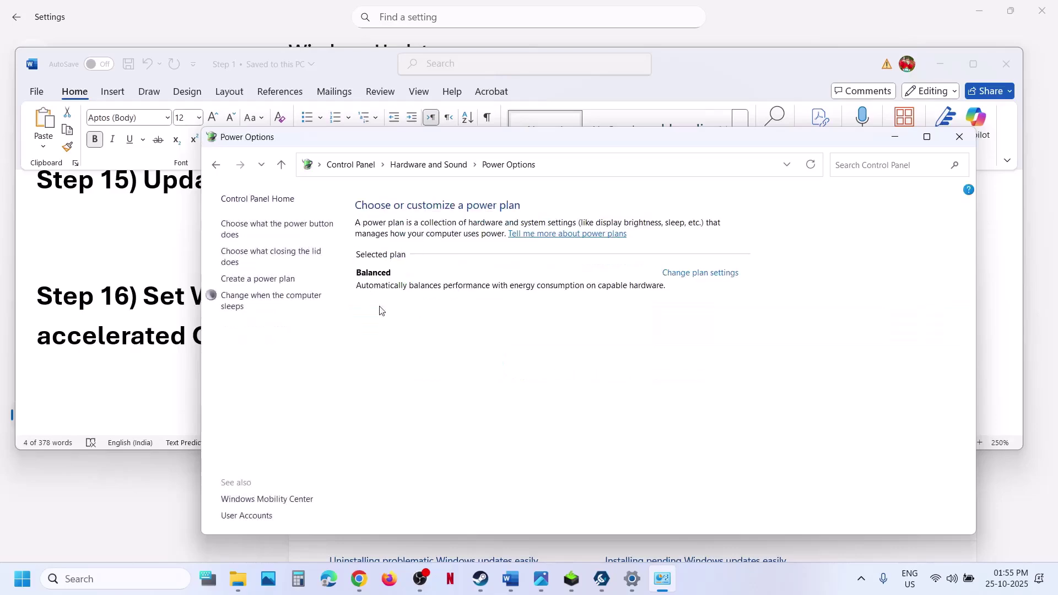
- Minimize Power Options, view the Power Saver.jpg reference image, then close it
{"action": "left_click", "coordinate": [894, 137]}
{"action": "left_click", "coordinate": [537, 588]}
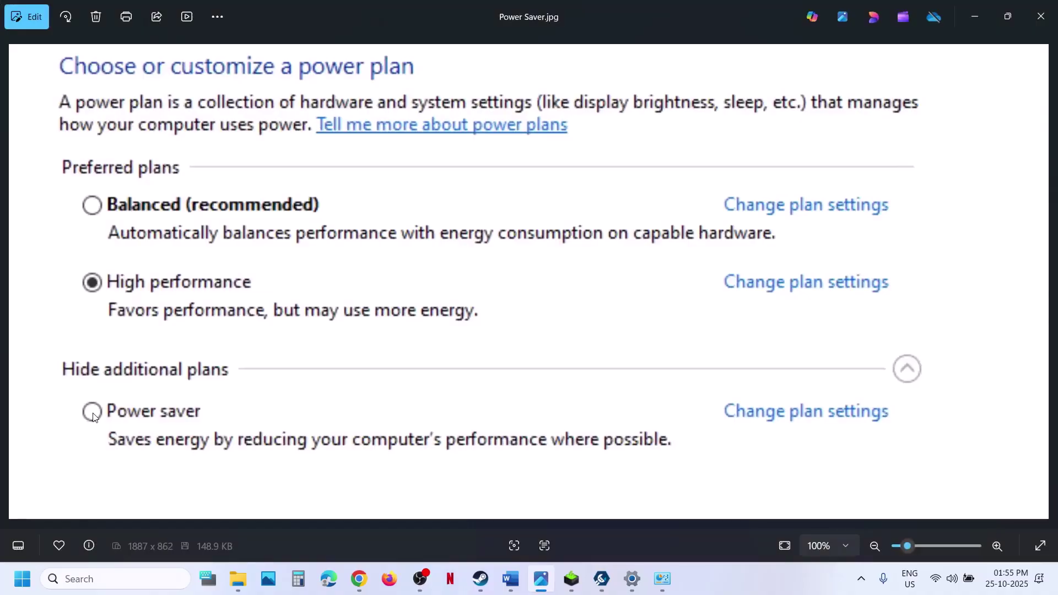
{"action": "left_click", "coordinate": [479, 584]}
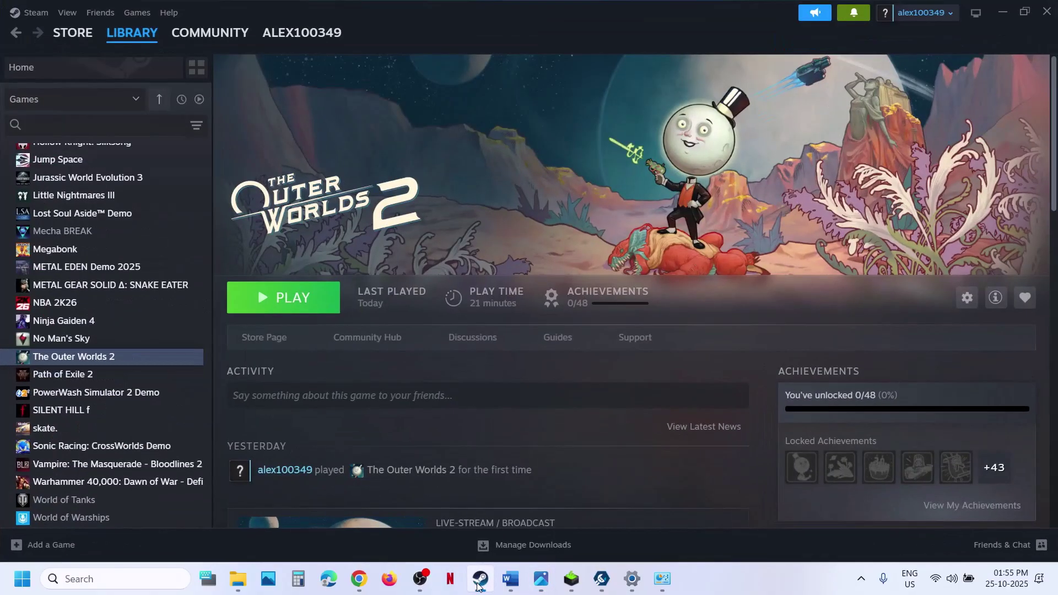
{"action": "left_click", "coordinate": [478, 585]}
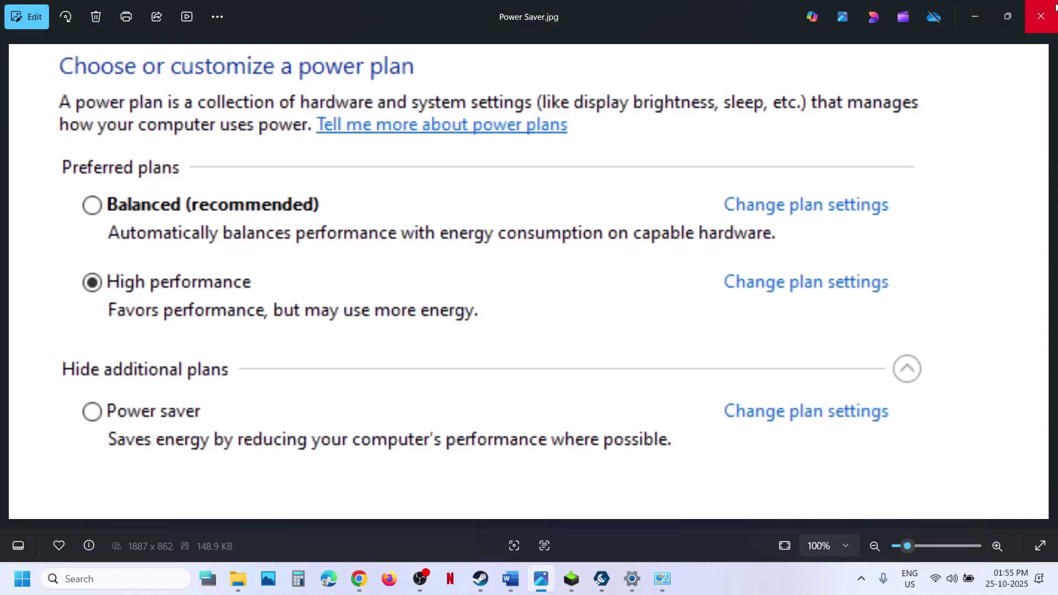
{"action": "left_click", "coordinate": [1041, 17]}
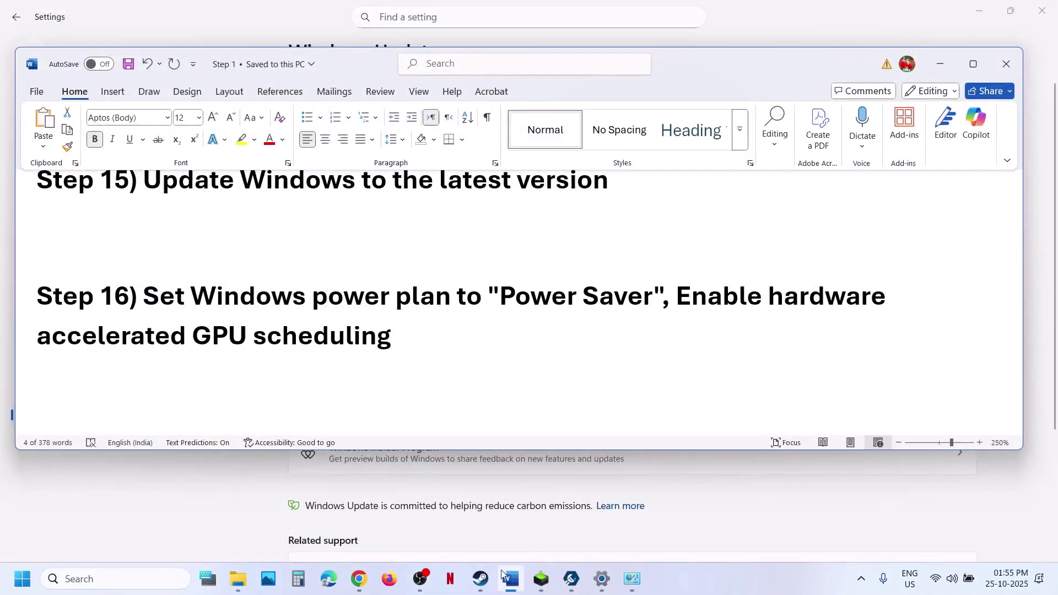
- Follow the DirectX link in the Word checklist and download the End-User Runtime web installer
{"action": "left_click", "coordinate": [480, 583]}
{"action": "left_click", "coordinate": [512, 588]}
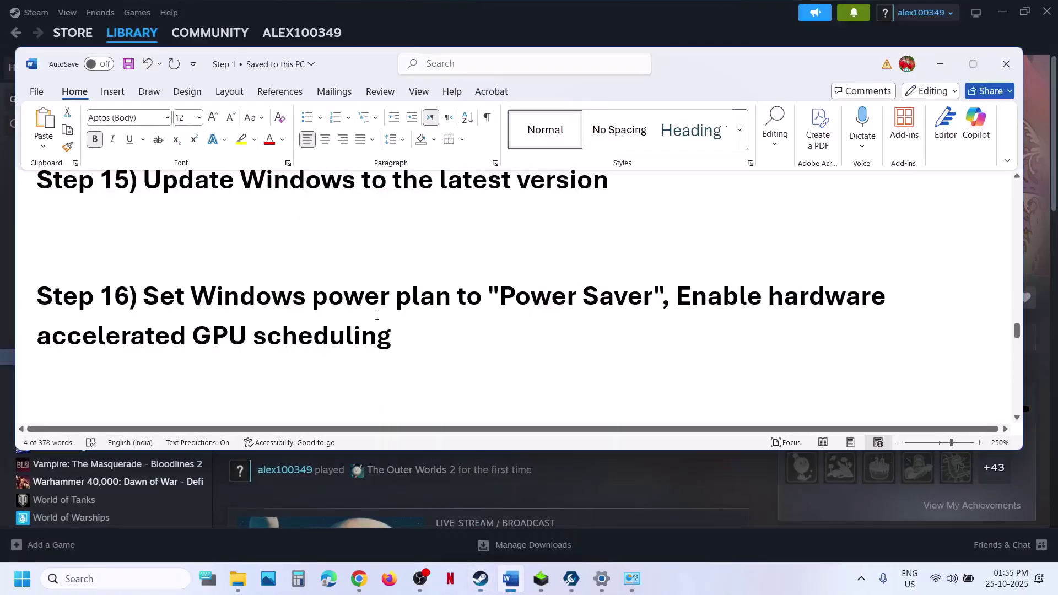
{"action": "scroll", "coordinate": [376, 316], "scroll_direction": "down", "scroll_amount": 2}
{"action": "left_click", "coordinate": [434, 310], "text": "ctrl"}
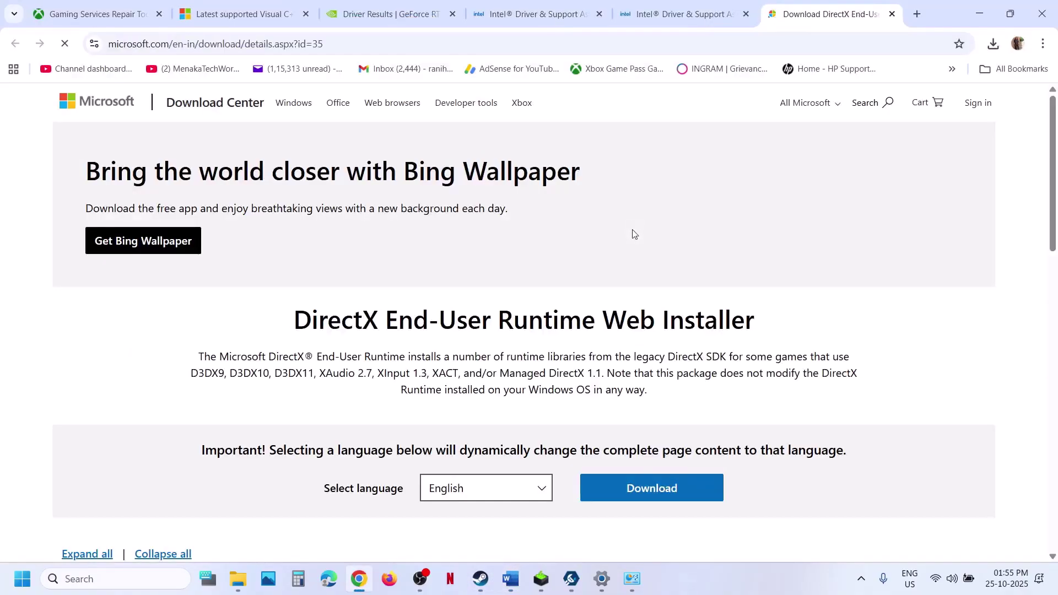
{"action": "left_click", "coordinate": [629, 487]}
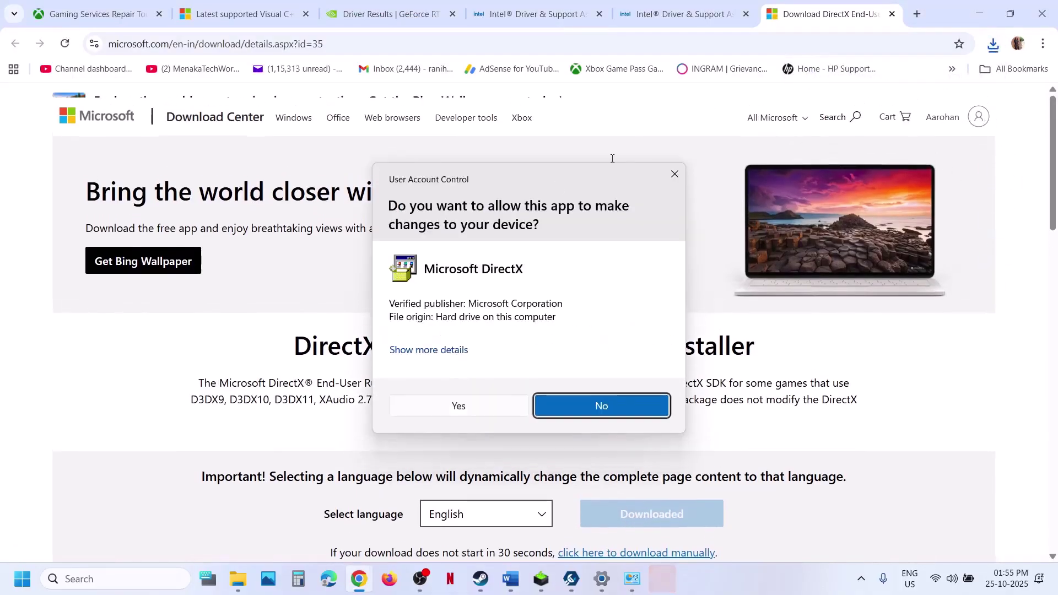
- Run dxwebsetup.exe, accept the license, decline the Bing Bar, and start installing components
{"action": "left_click", "coordinate": [449, 402]}
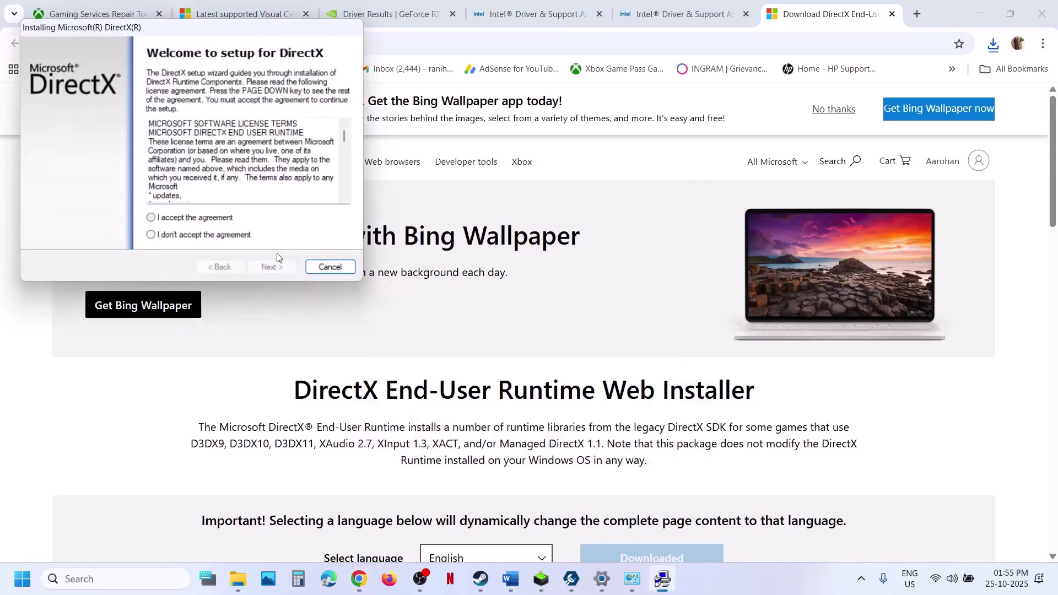
{"action": "left_click", "coordinate": [209, 220]}
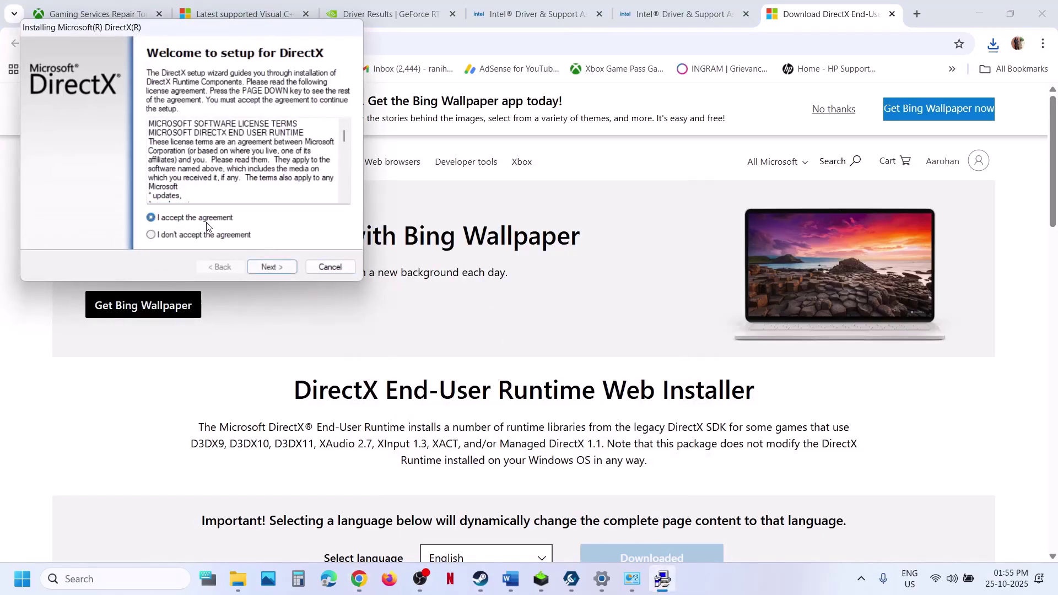
{"action": "left_click", "coordinate": [274, 266]}
{"action": "left_click", "coordinate": [143, 170]}
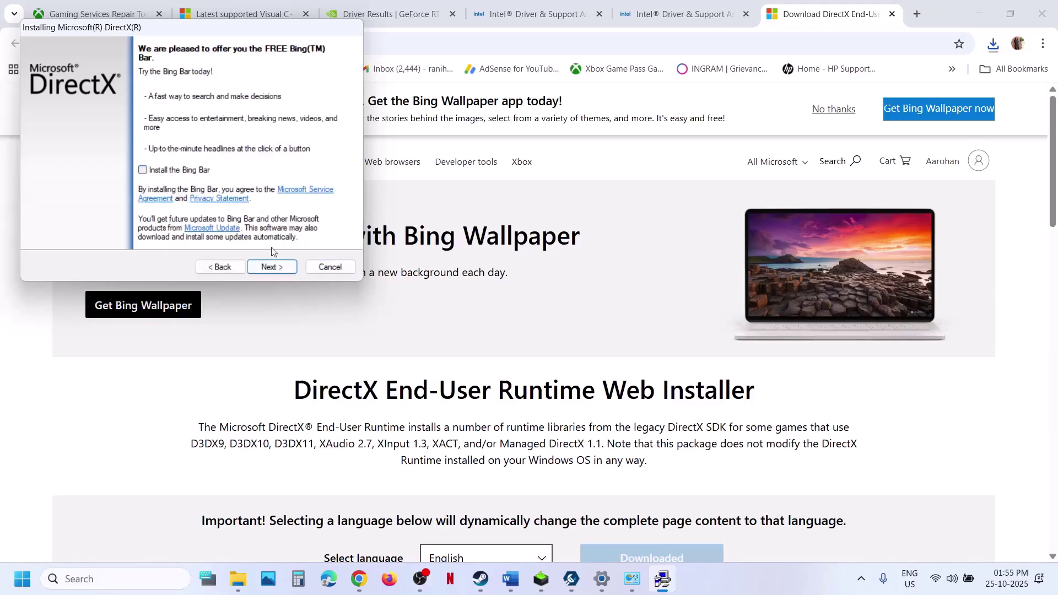
{"action": "left_click", "coordinate": [266, 267]}
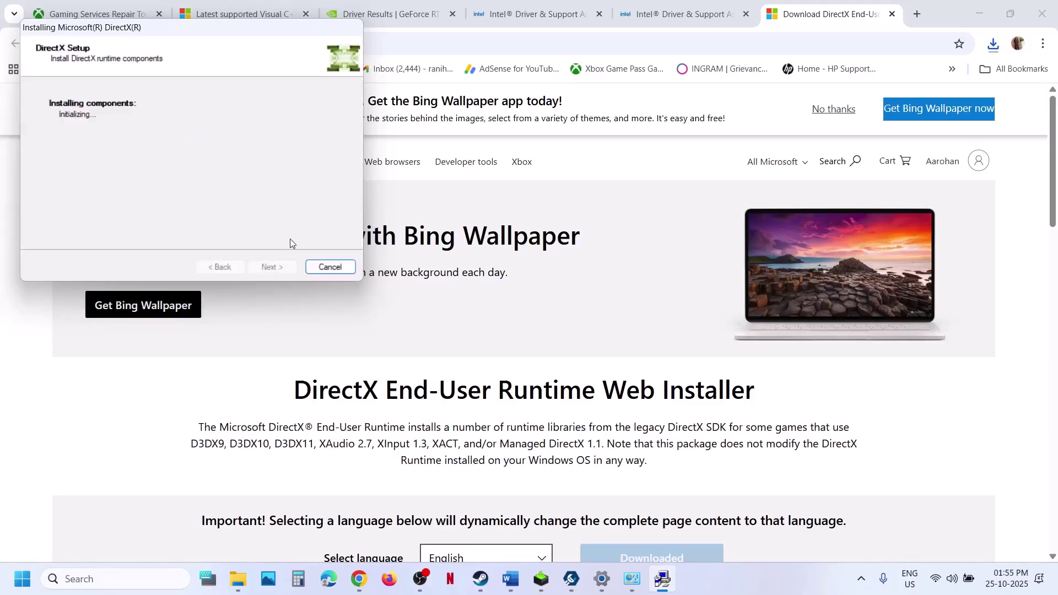
- Return to the Word checklist and scroll to Step 18) Update BIOS
{"action": "left_click", "coordinate": [22, 579]}
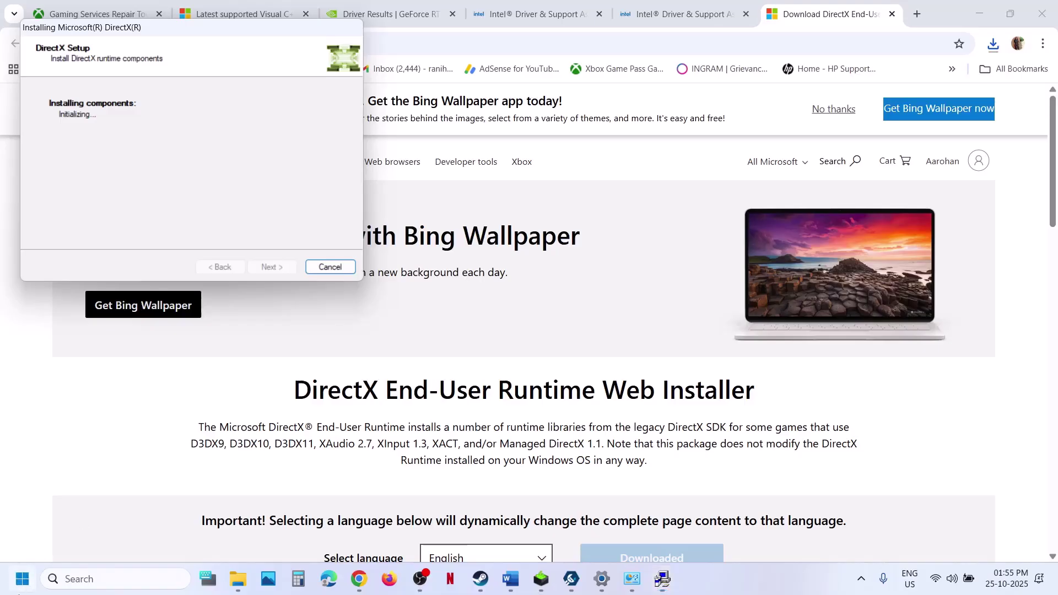
{"action": "left_click", "coordinate": [400, 531]}
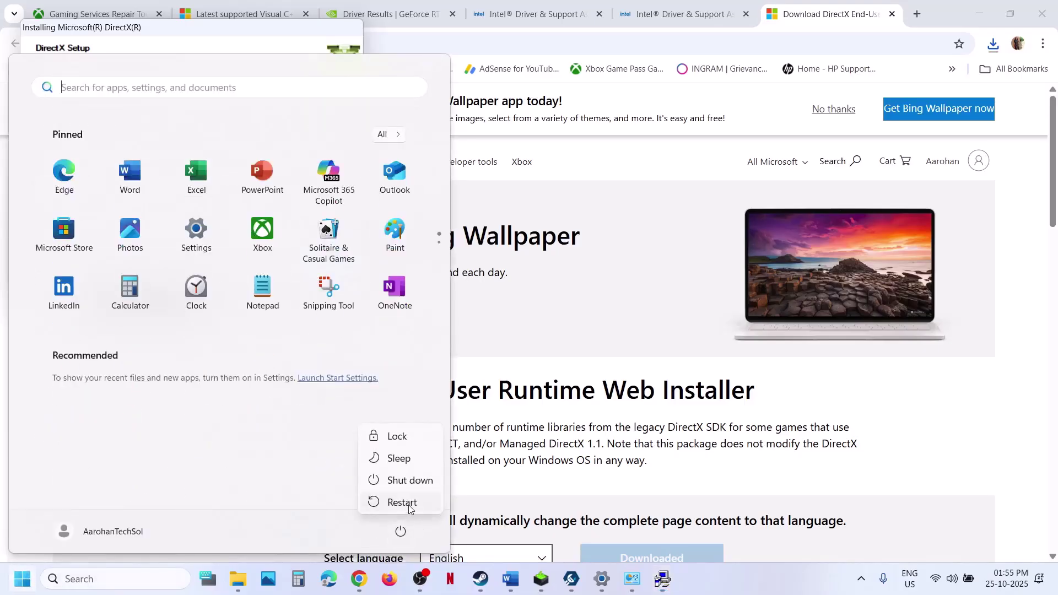
{"action": "left_click", "coordinate": [510, 578]}
{"action": "scroll", "coordinate": [417, 364], "scroll_direction": "down", "scroll_amount": 3}
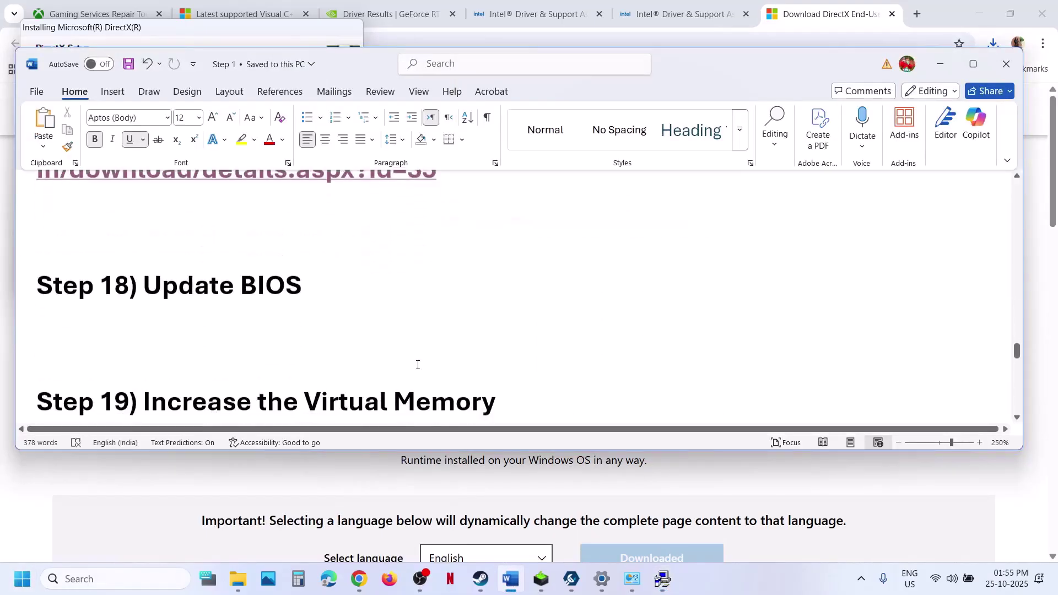
- Highlight 'Update BIOS' in the Step 18 heading, with a brief look at Quick Settings
{"action": "scroll", "coordinate": [176, 288], "scroll_direction": "up", "scroll_amount": 1}
{"action": "left_click_drag", "start_coordinate": [157, 296], "coordinate": [323, 296]}
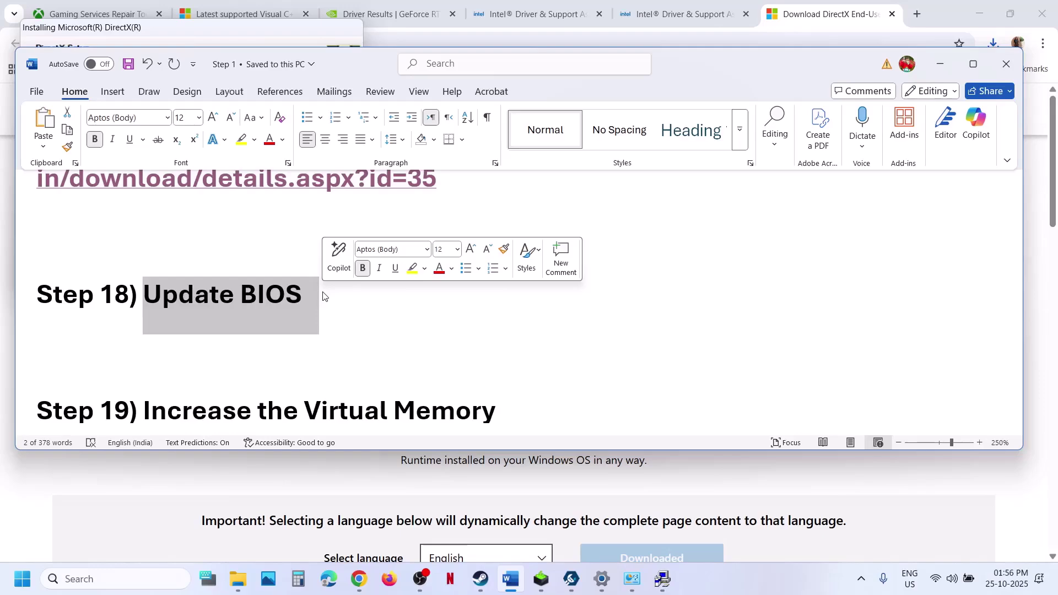
{"action": "left_click", "coordinate": [968, 579]}
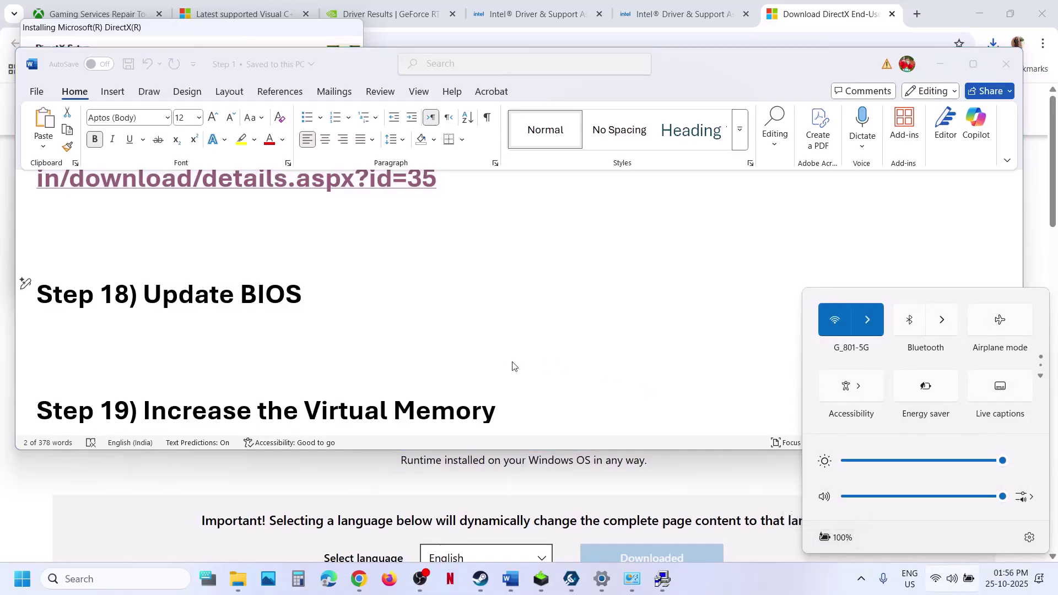
{"action": "left_click", "coordinate": [394, 336]}
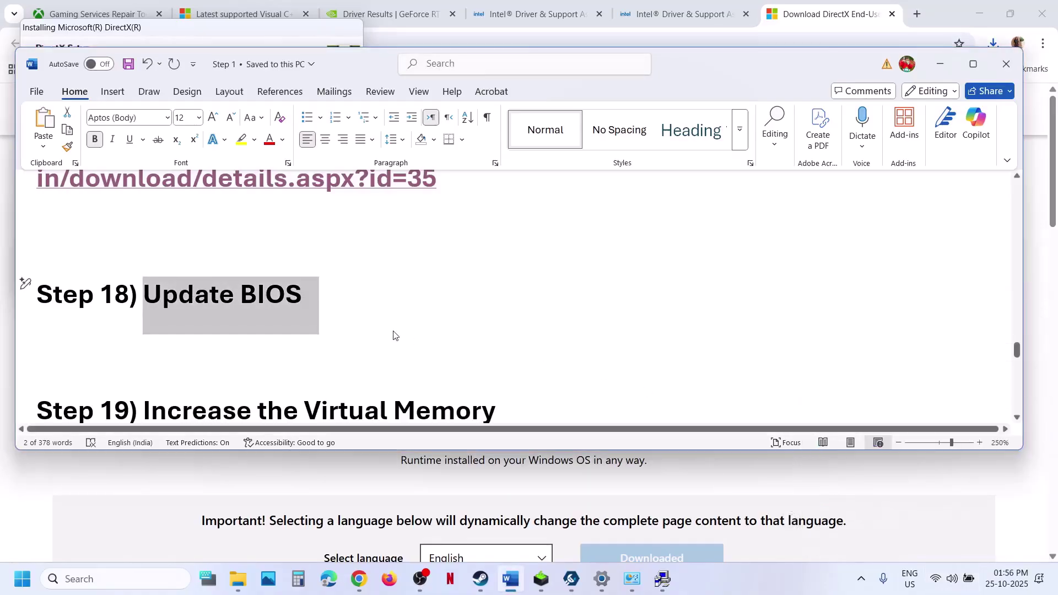